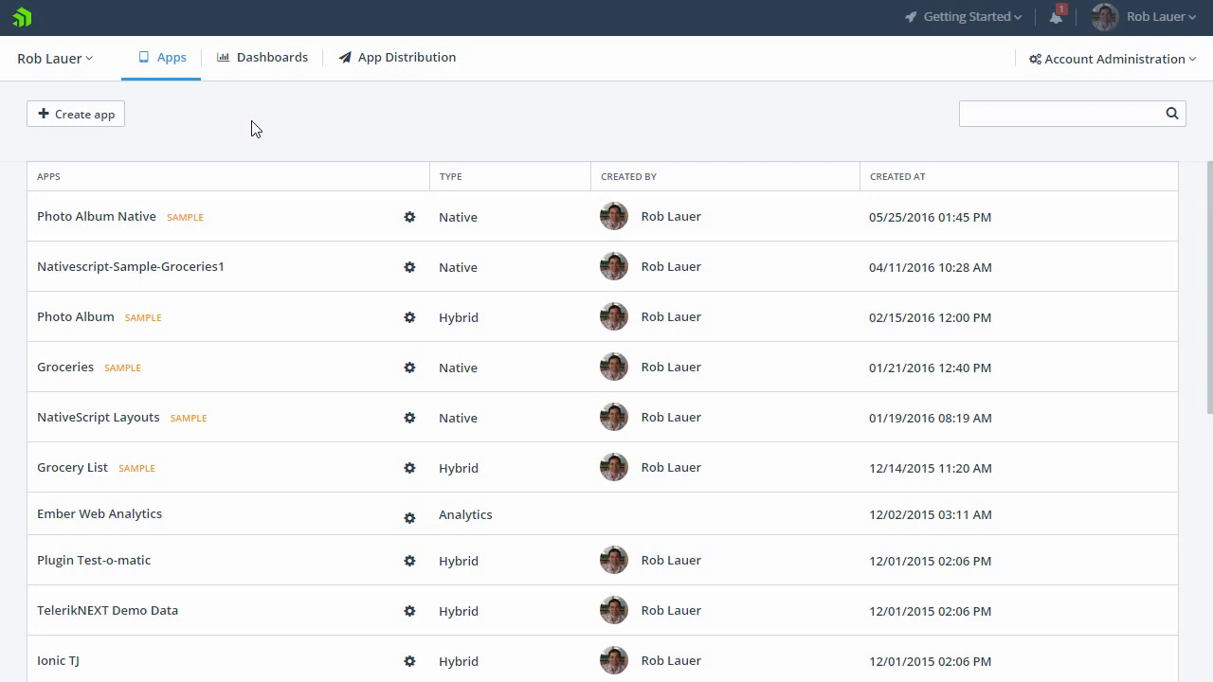
Step: Search the app list for "photo"
text(photo)
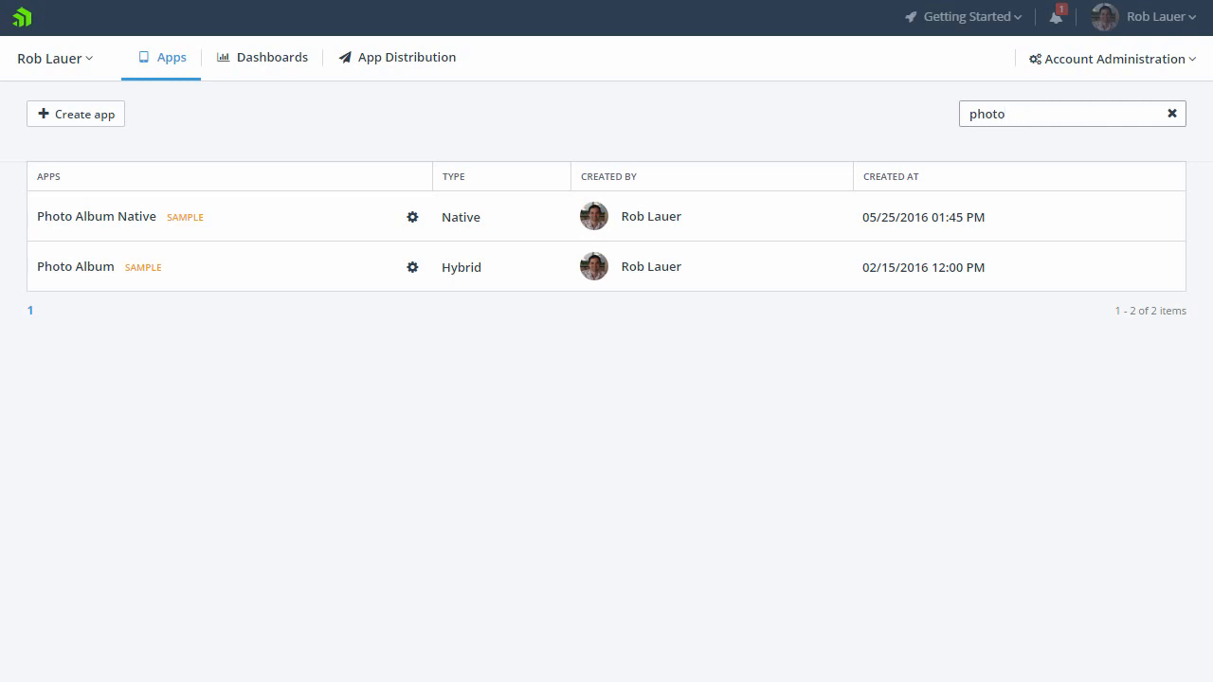
Step: Open the account dashboard and pan the Location widget's map eastward to bring Asia and Australia into view
click(269, 62)
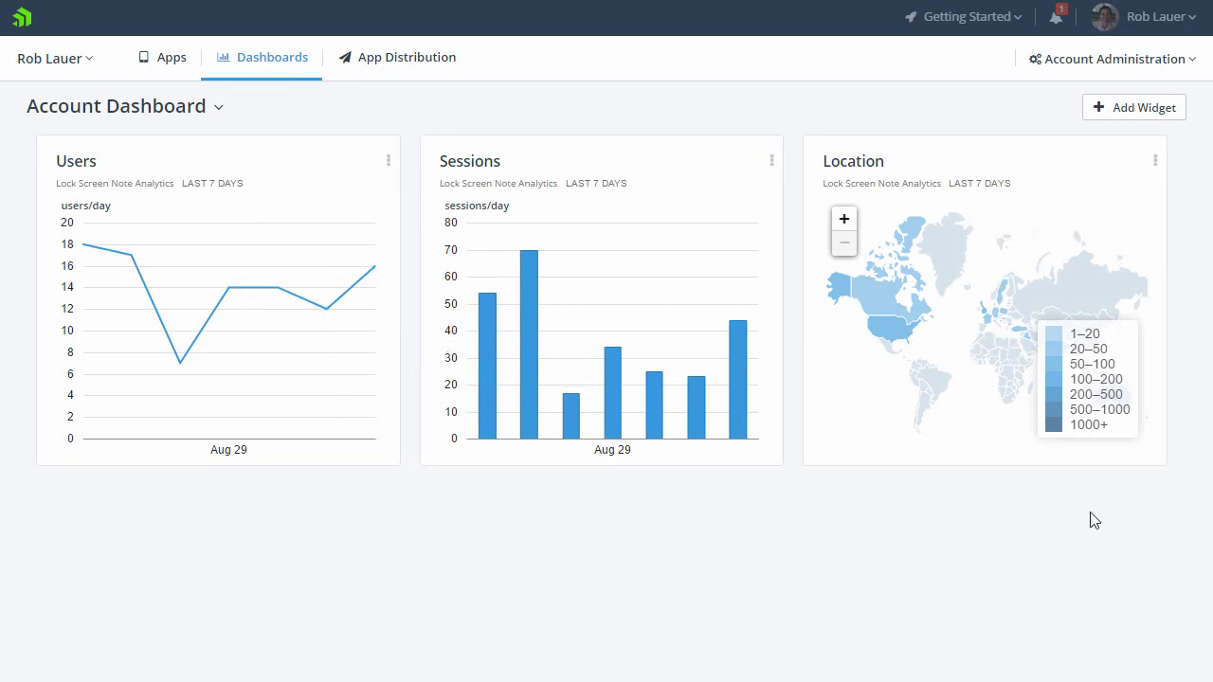
drag(991, 362, 920, 352)
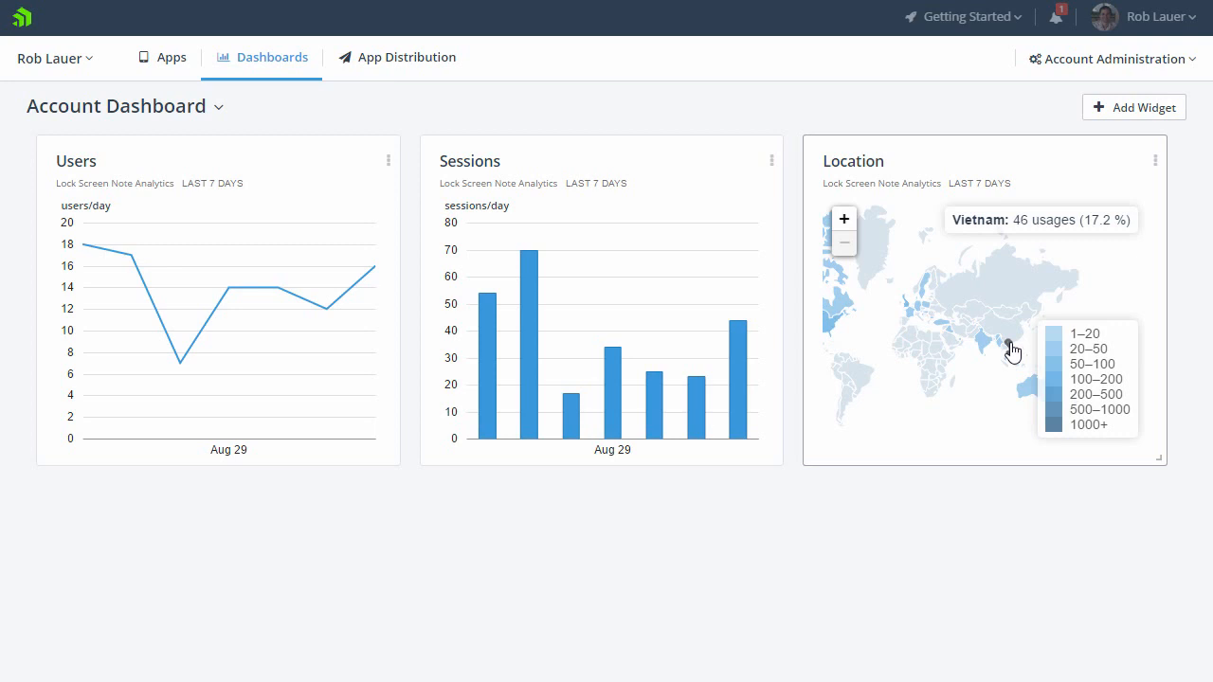
Step: Set the Sessions widget's date range to the last 365 days
click(771, 162)
click(771, 263)
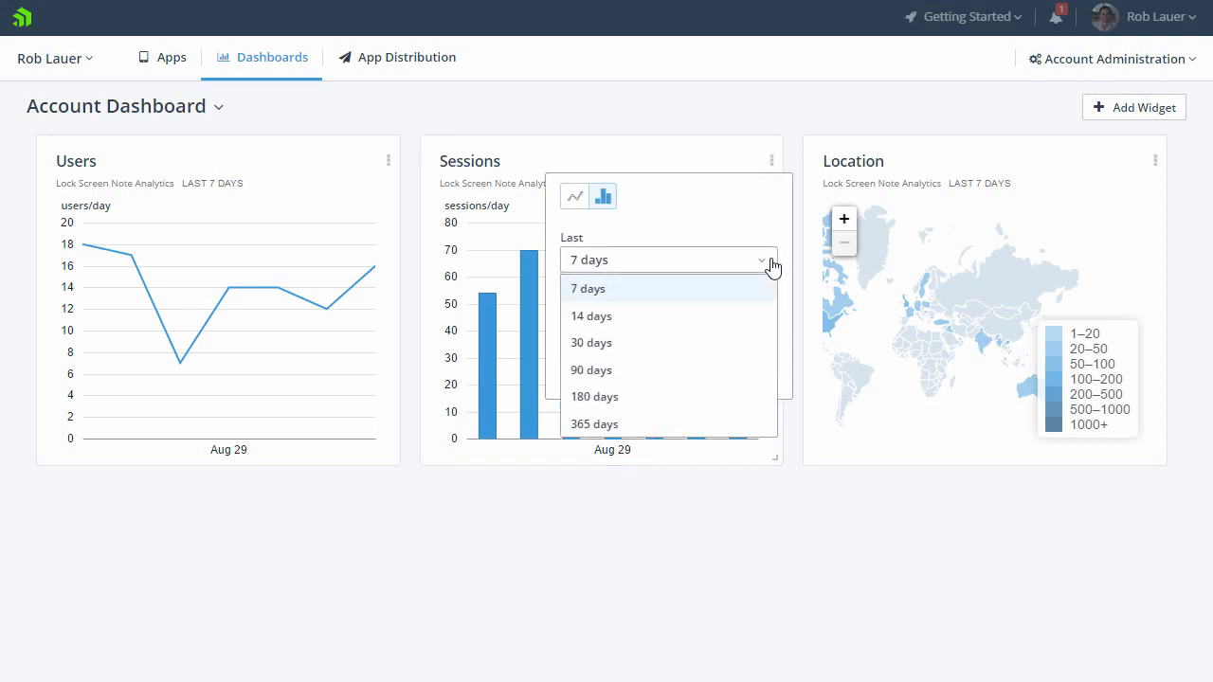
click(648, 424)
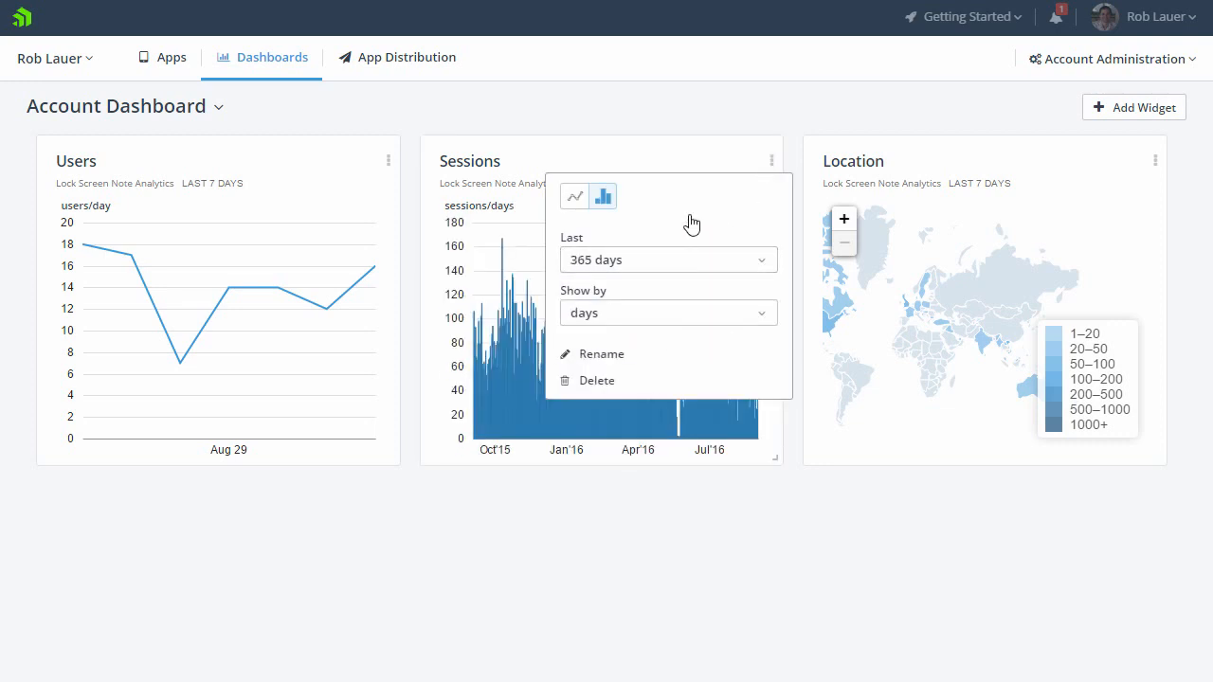
click(699, 535)
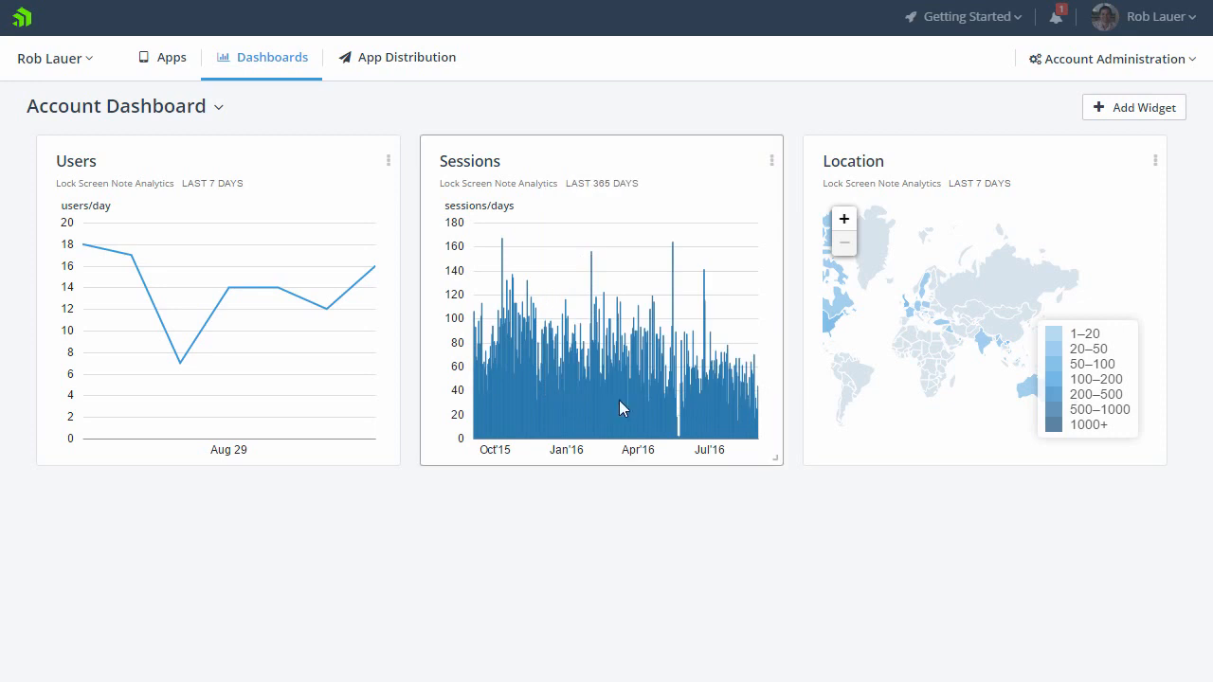
Step: Set the Users widget's date range to the last 365 days
click(387, 163)
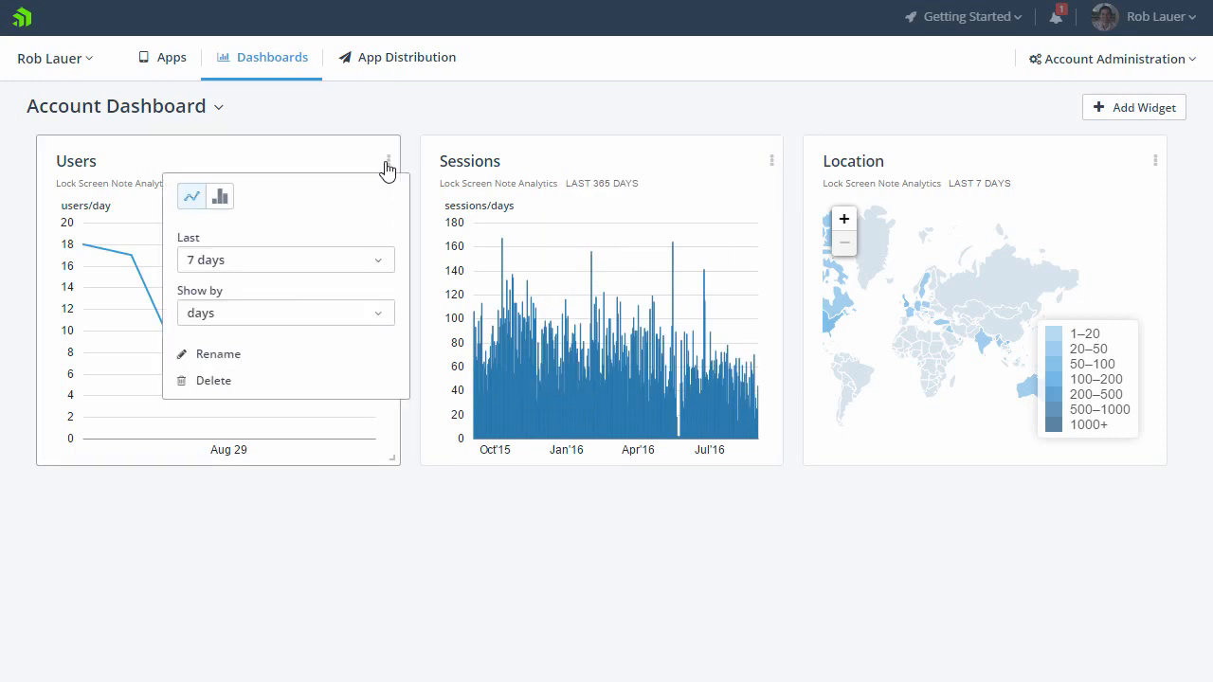
click(284, 266)
click(251, 425)
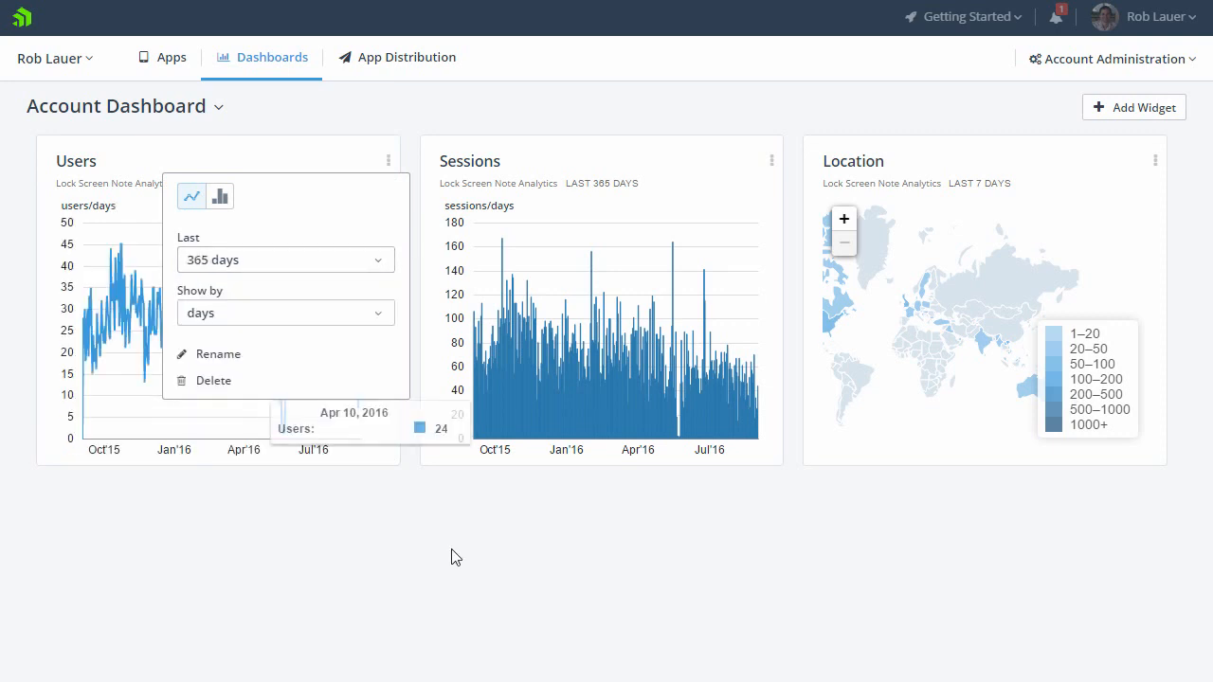
click(340, 549)
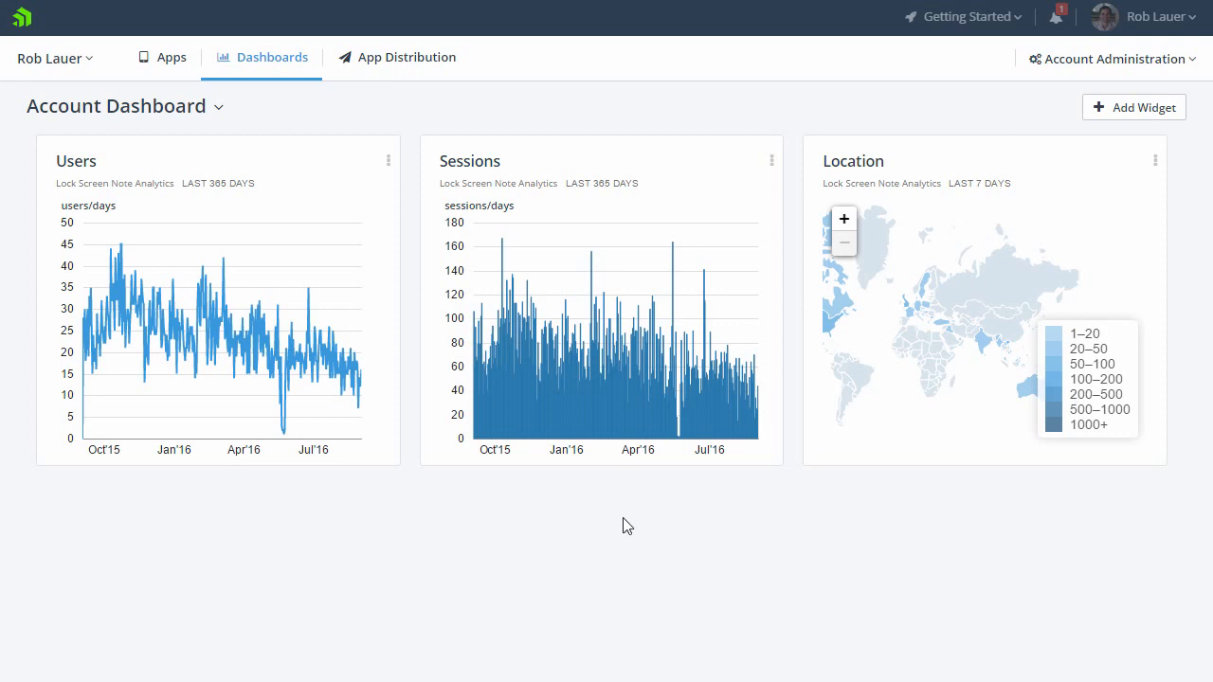
Step: Set the Location widget's date range to the last 365 days
click(1155, 163)
click(1010, 261)
click(1002, 422)
click(940, 514)
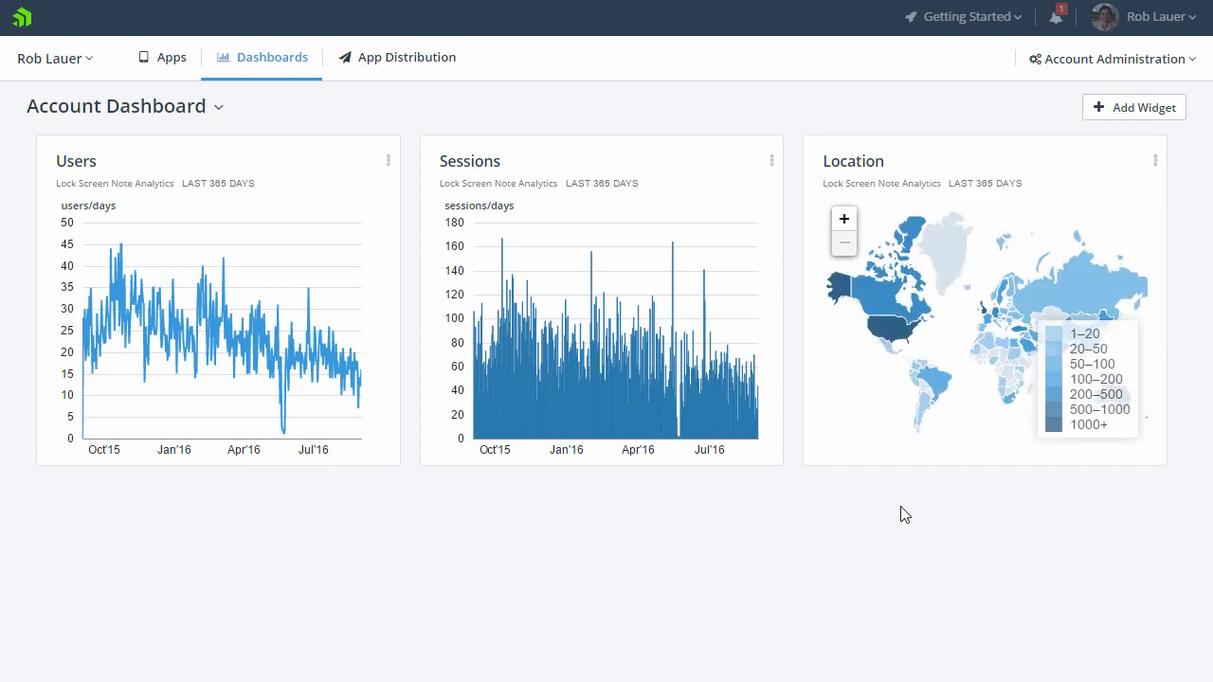
Step: Open App Distribution to review the distributed app versions and their publishing status
mouse_move(900, 340)
click(410, 64)
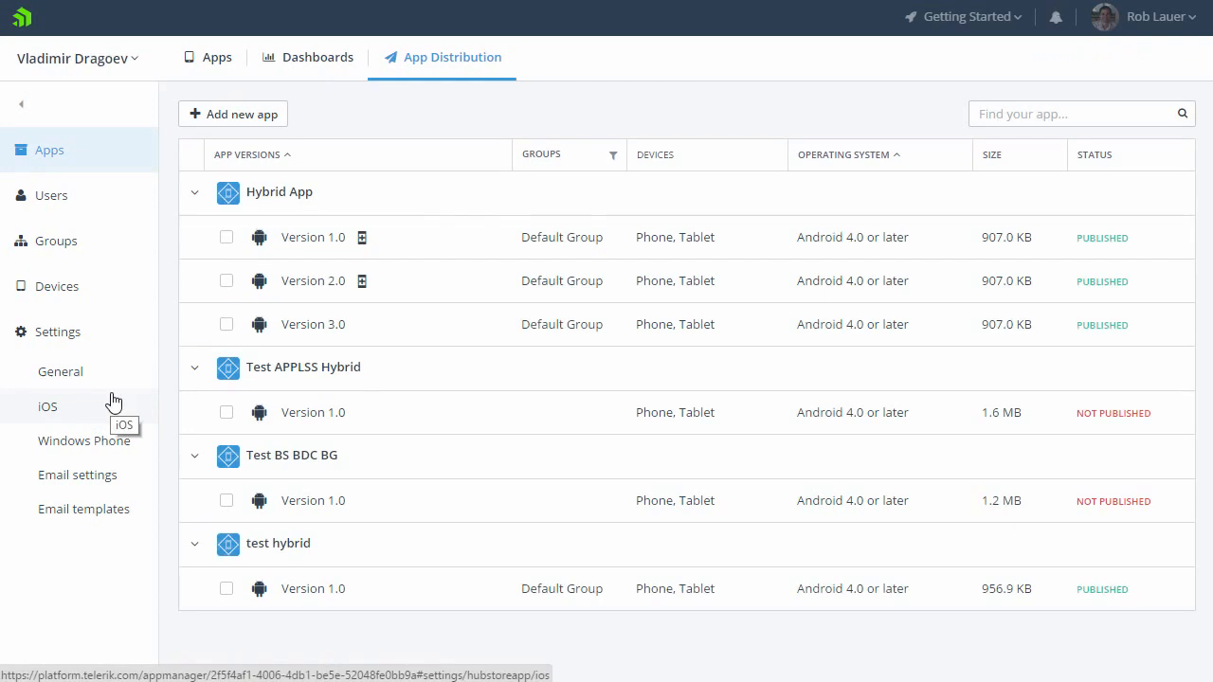
Step: Return to the account's app list and start creating a new app
click(207, 63)
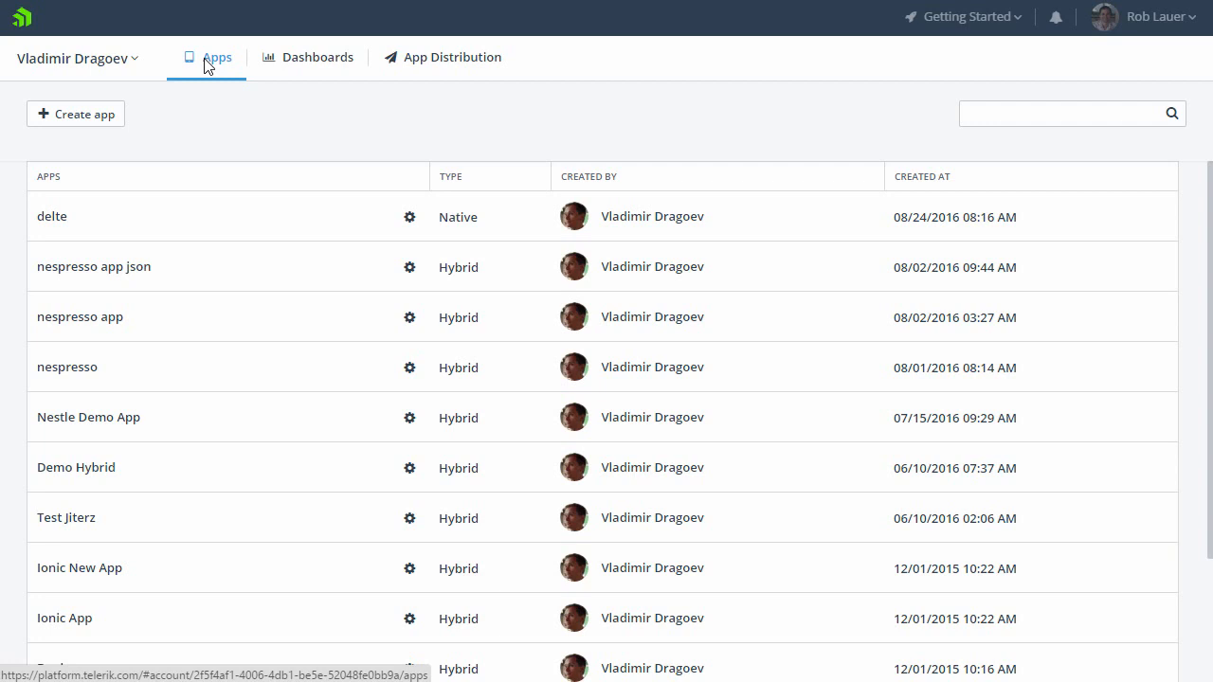
click(100, 121)
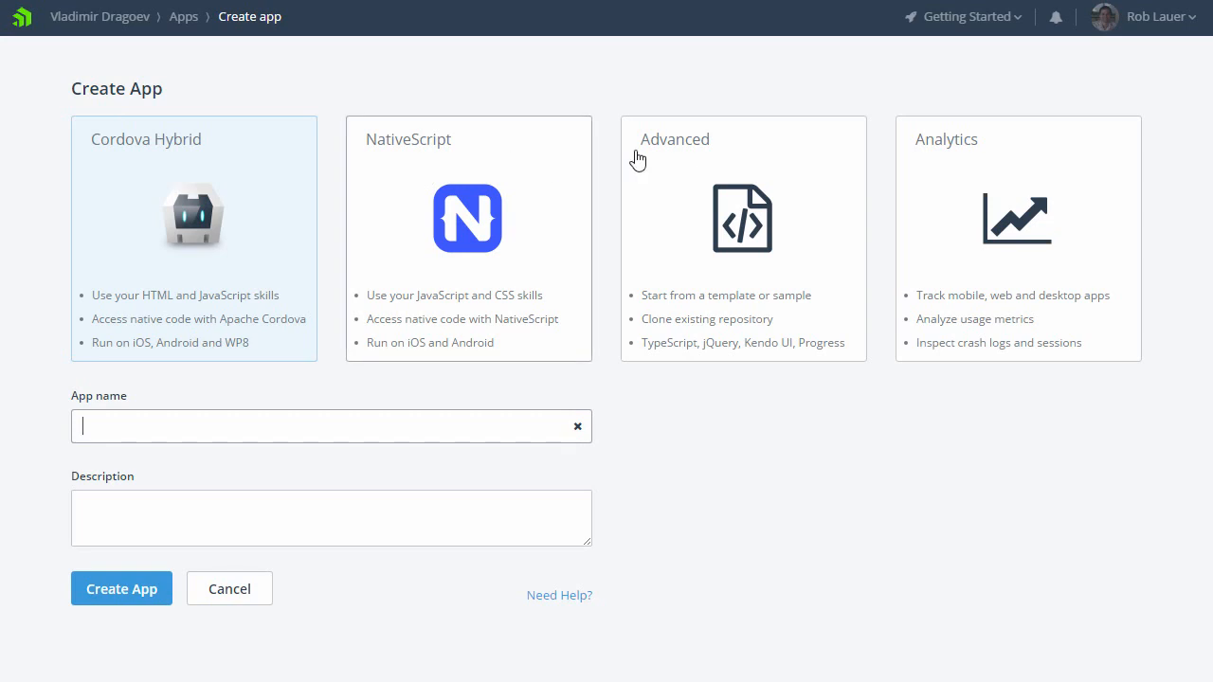
Step: Choose the Advanced app type and browse its hybrid JavaScript samples and templates
click(746, 161)
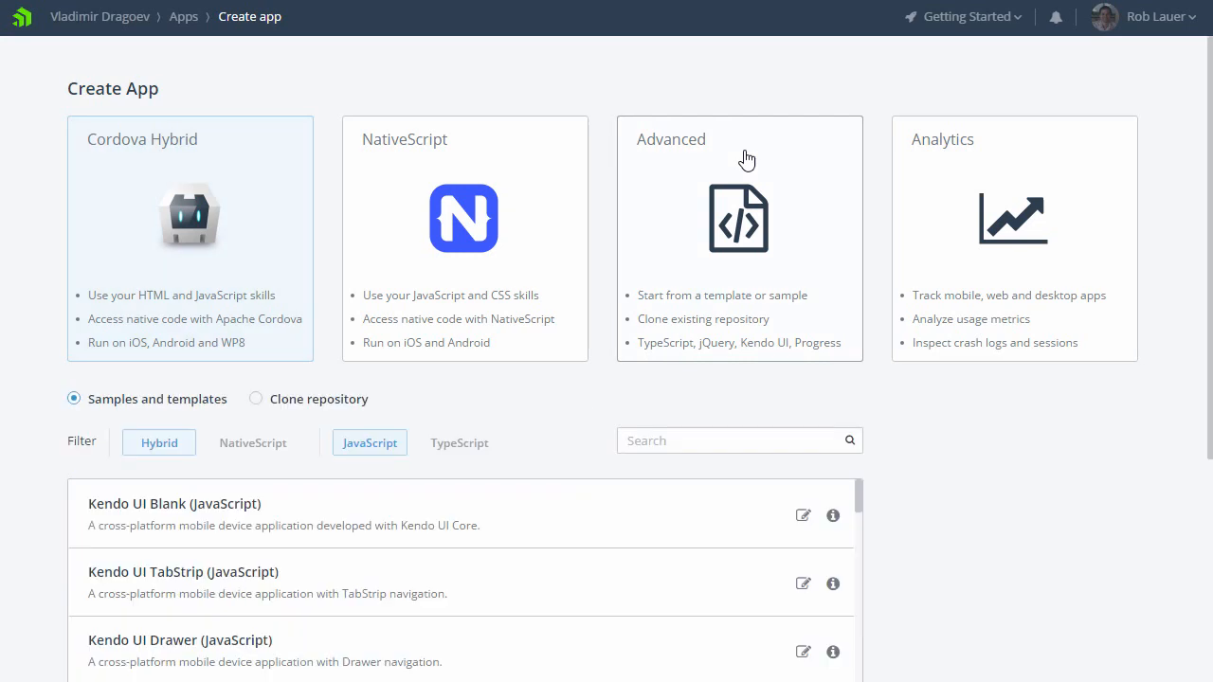
scroll(985, 410, down, 1)
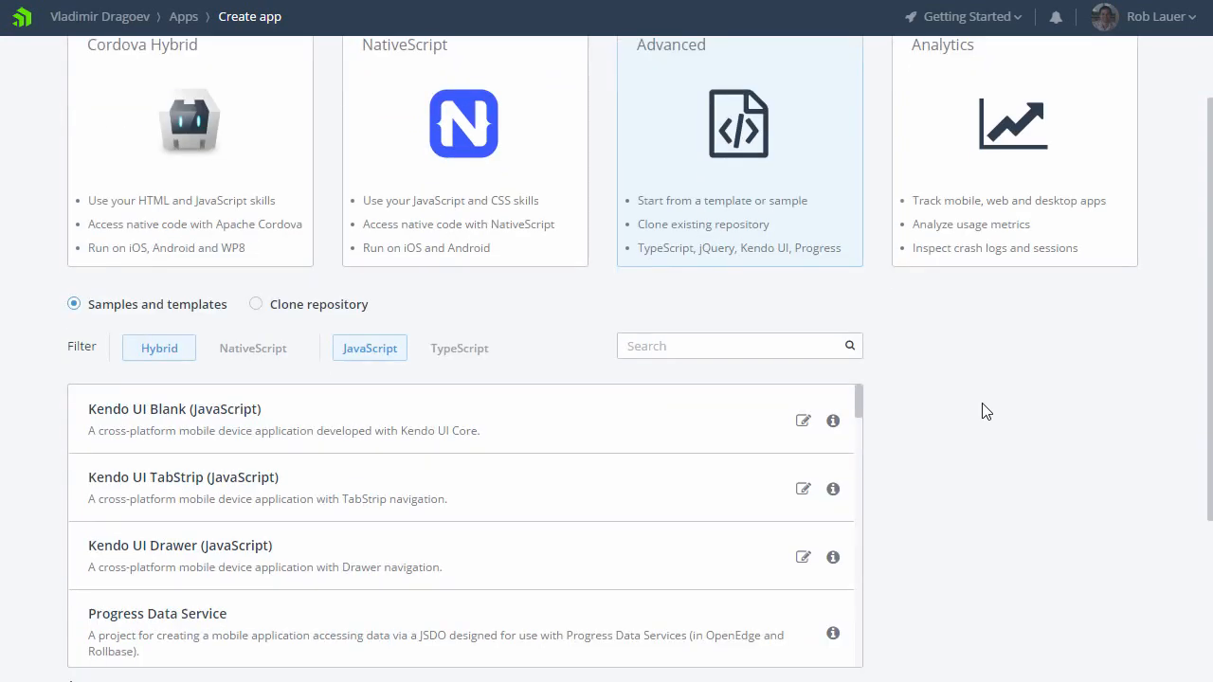
scroll(986, 411, down, 1)
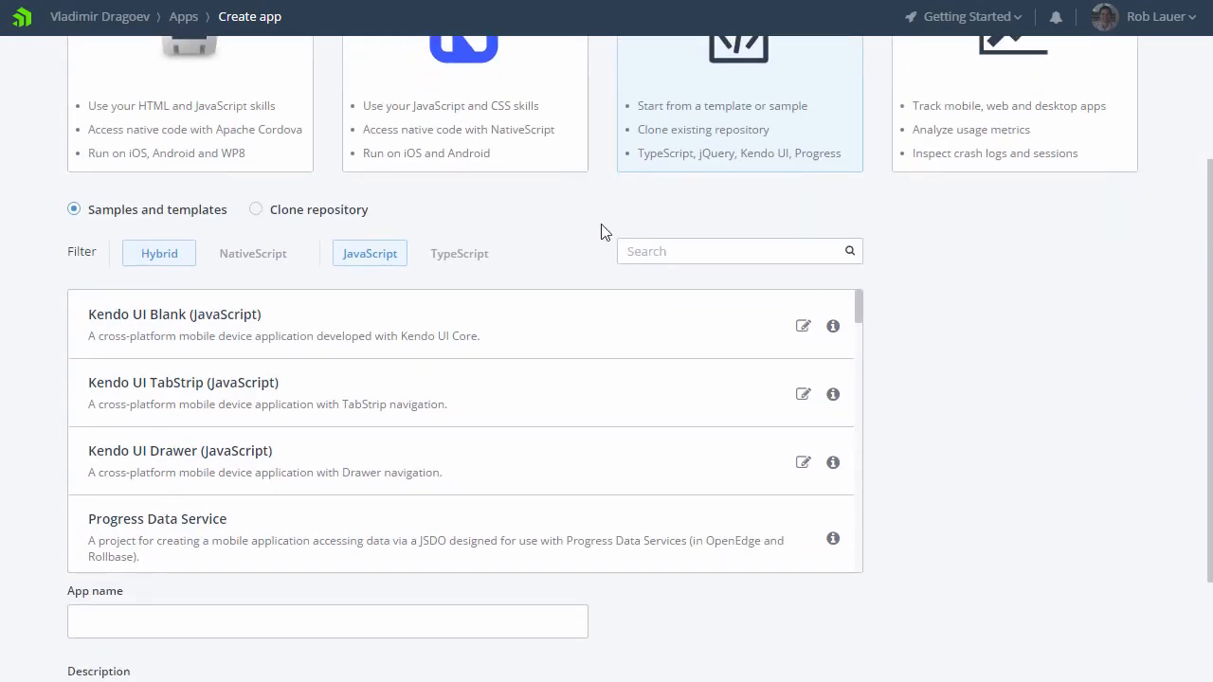
scroll(520, 198, down, 1)
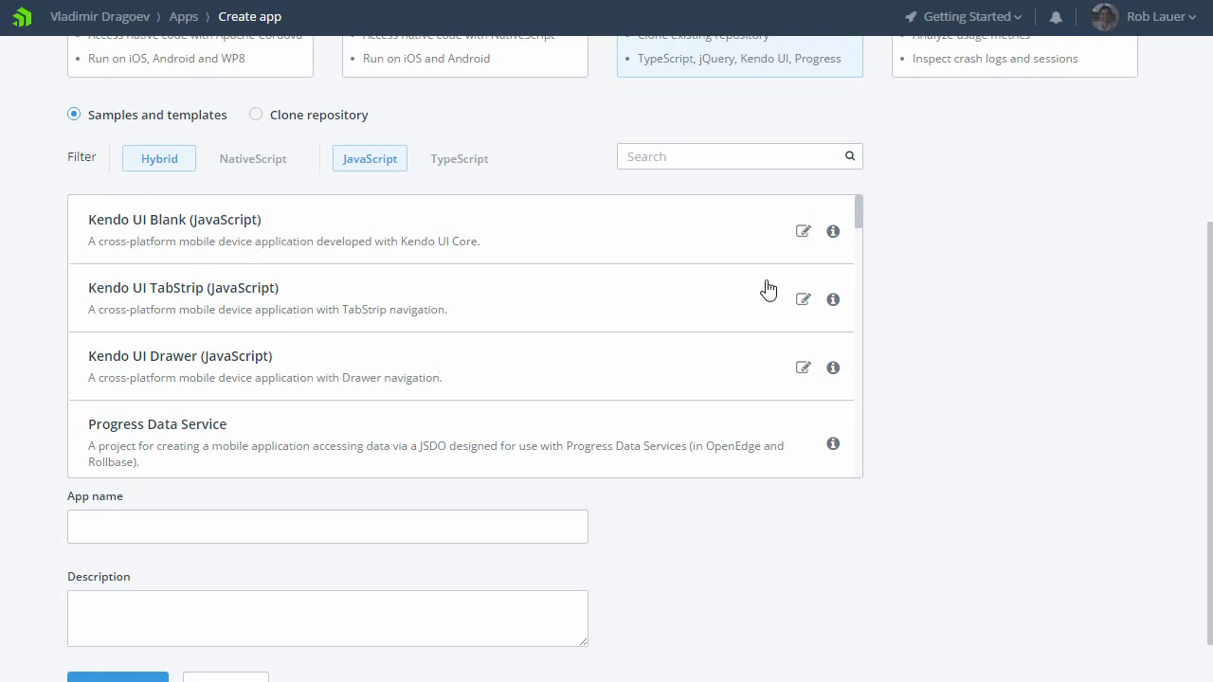
drag(857, 224, 846, 267)
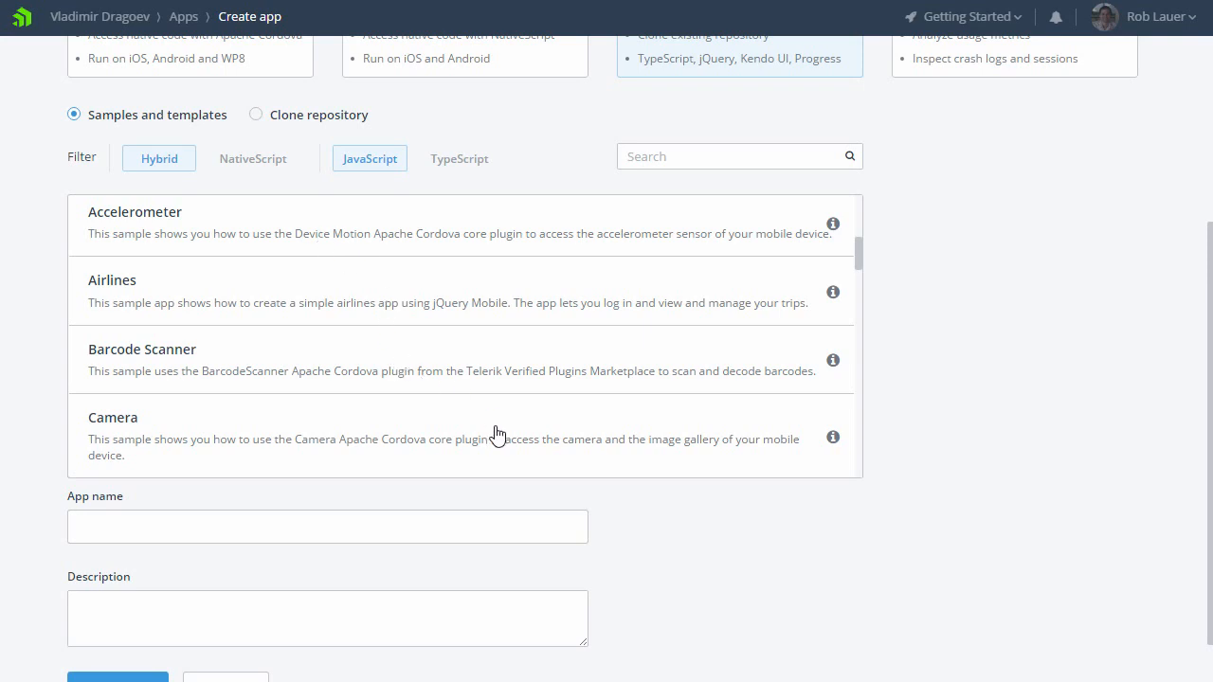
Step: Review the NativeScript templates in JavaScript and TypeScript, and show the option to clone an existing repository
click(265, 161)
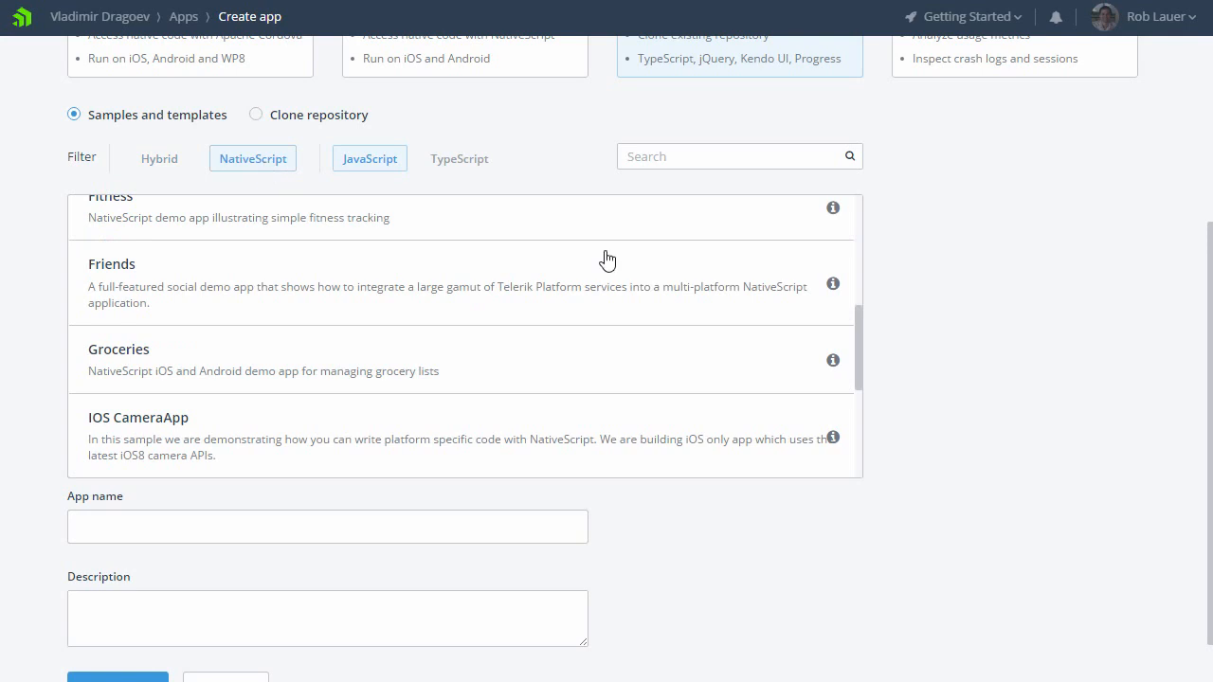
drag(859, 356, 858, 233)
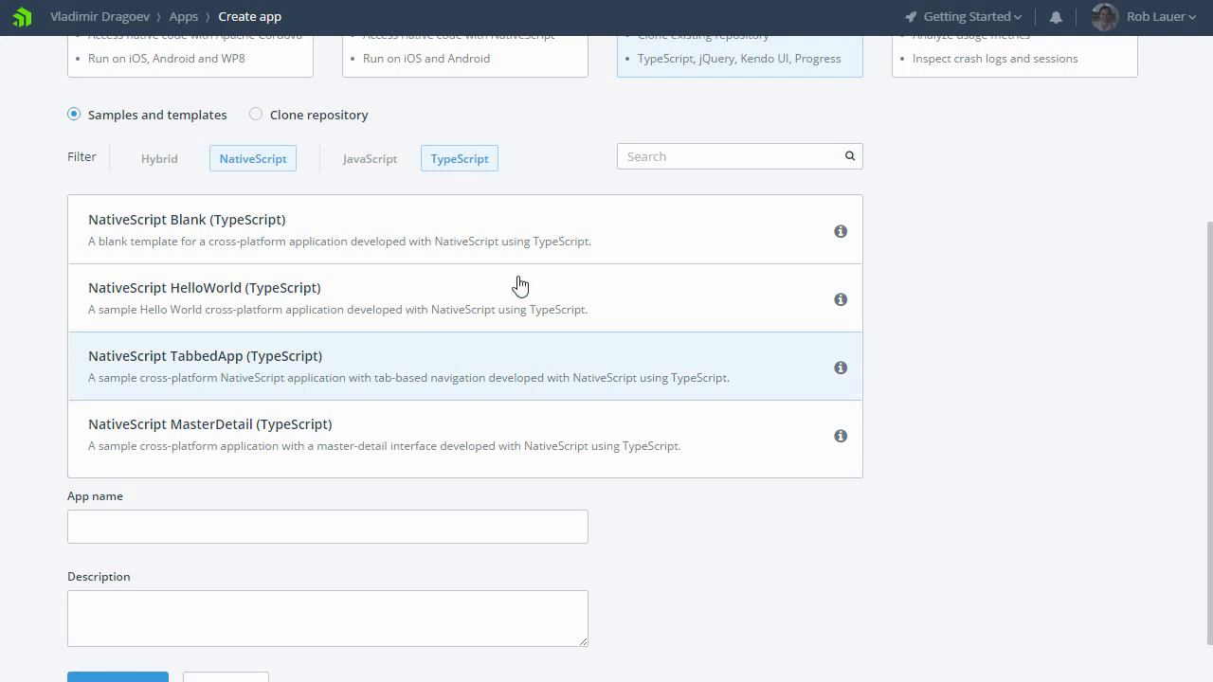
scroll(582, 271, up, 1)
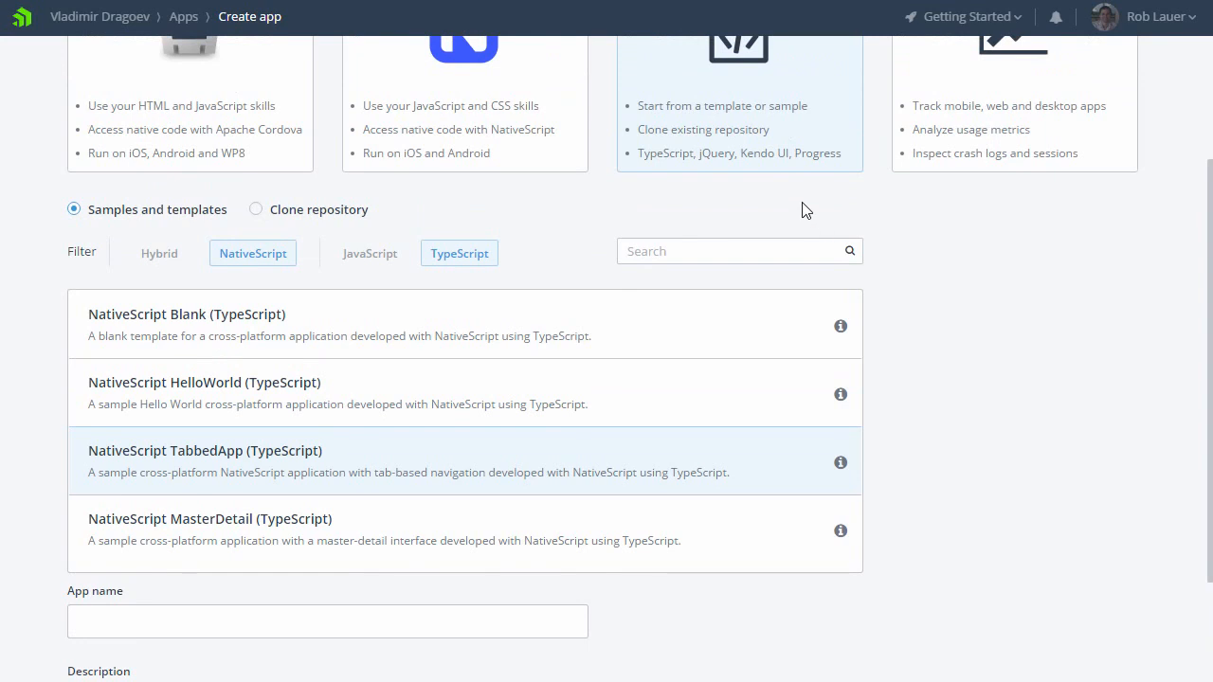
click(256, 210)
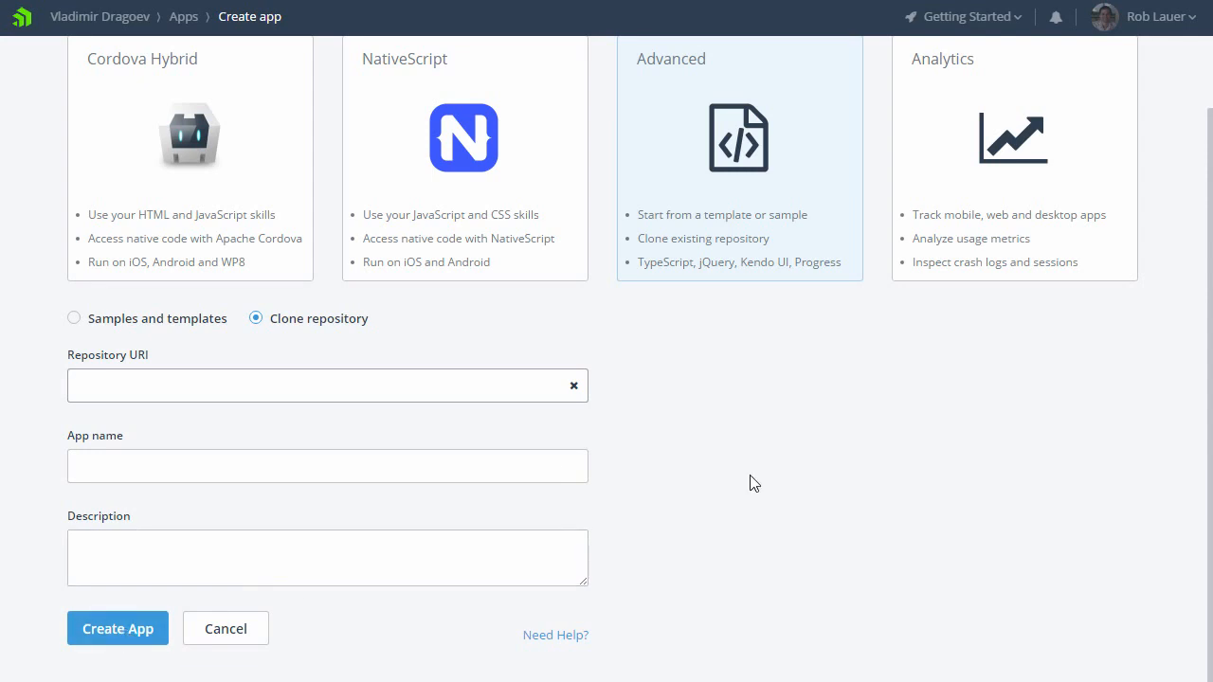
Step: Create a NativeScript app named "Easy Mobile App Webinar"
click(515, 149)
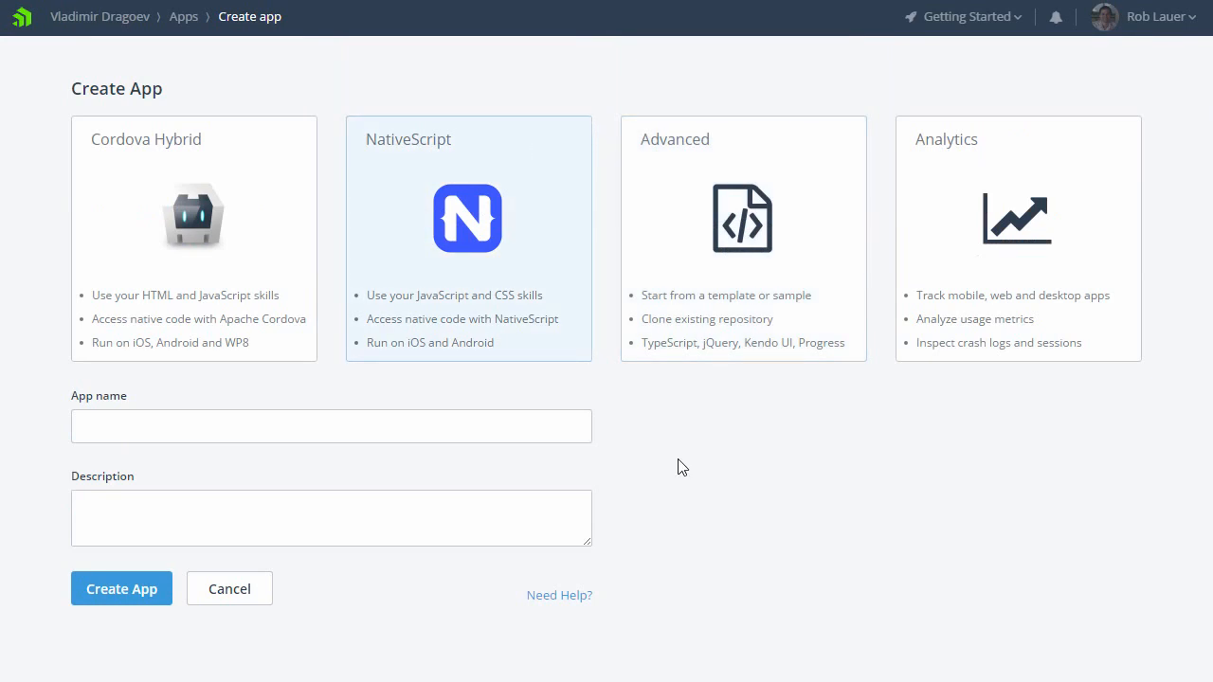
click(197, 428)
text(Easy Mobile App Webinar)
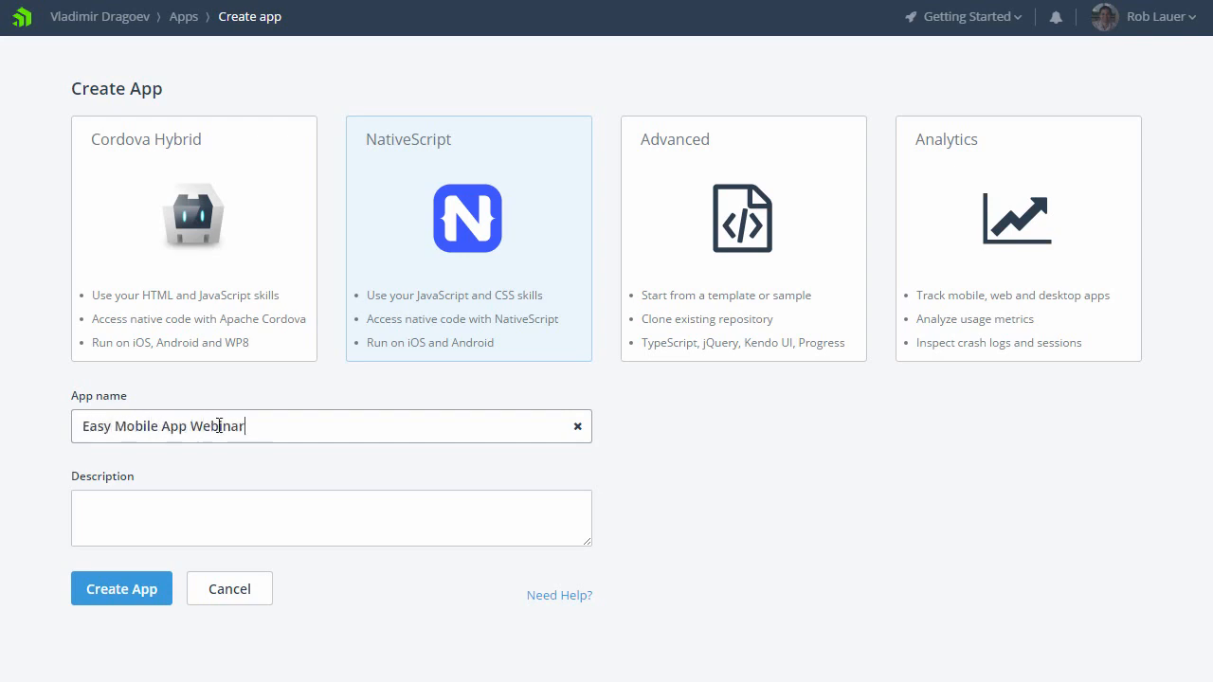
click(124, 595)
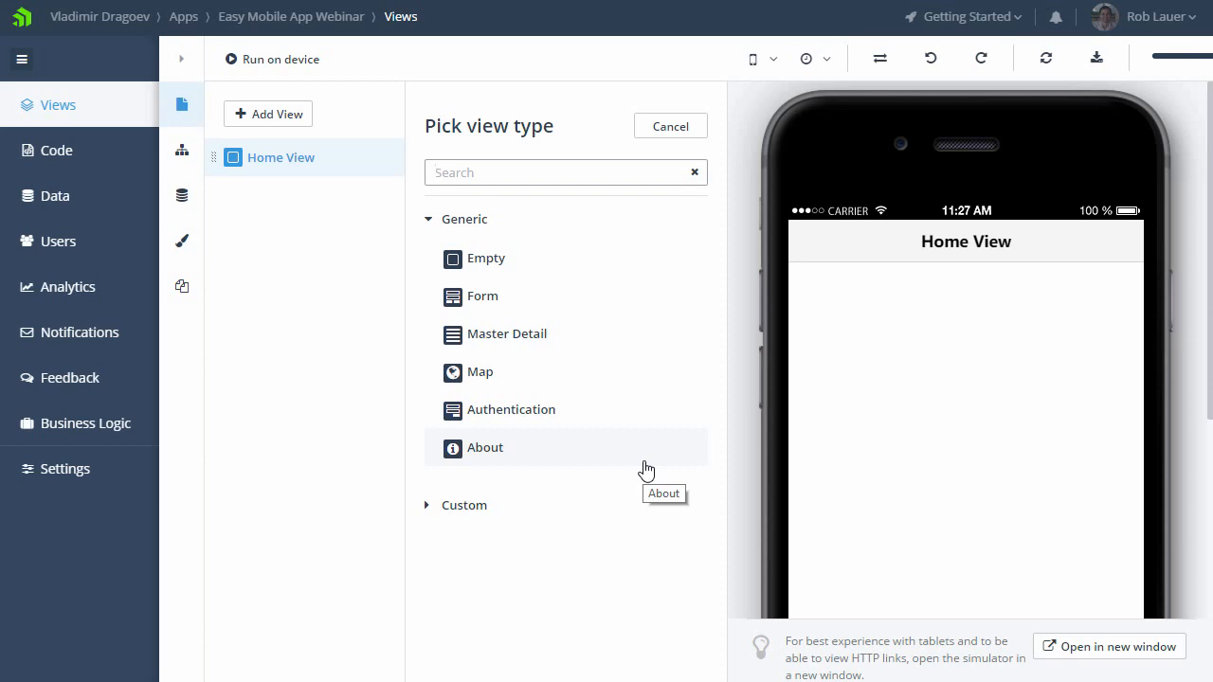
Step: Make the Home View an Authentication view titled "Authentication", disable its "Register" screen, and apply the settings
click(512, 410)
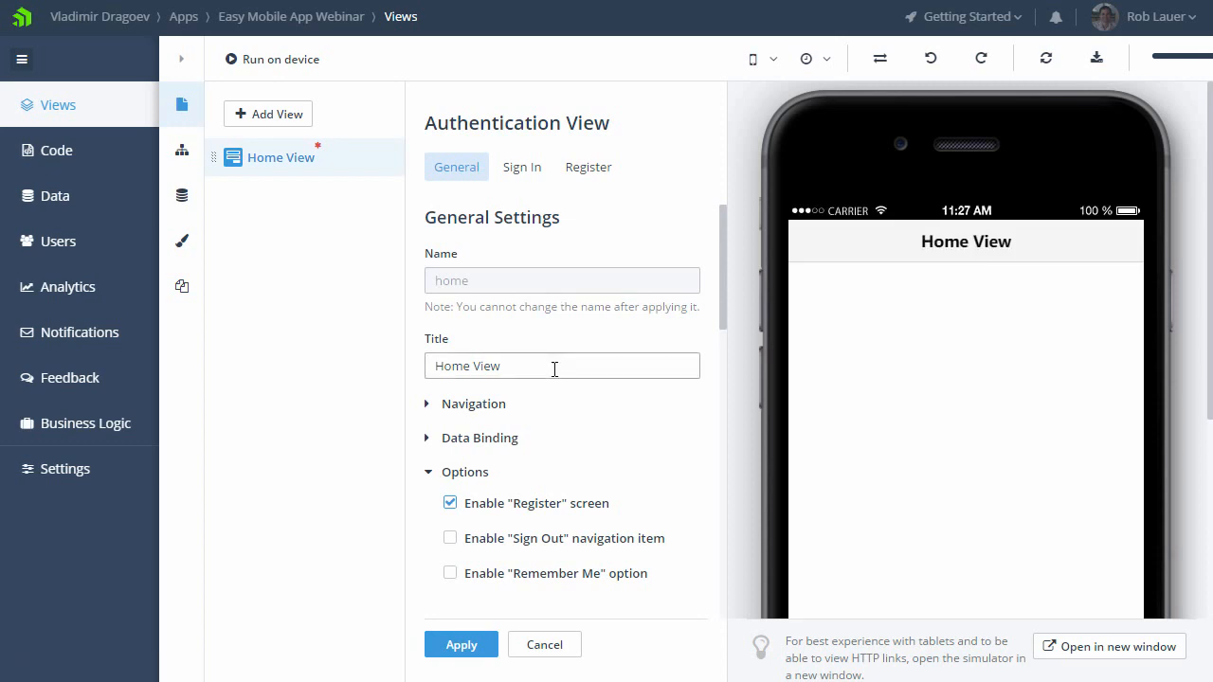
drag(554, 369, 385, 366)
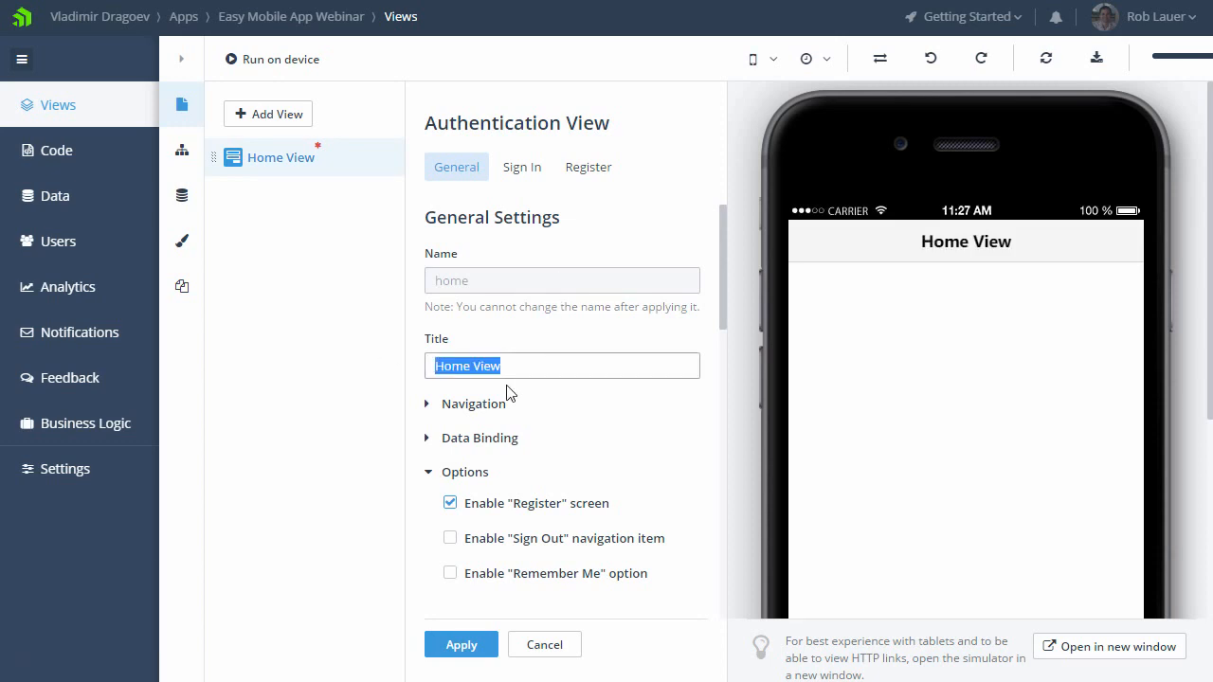
text(Authentication)
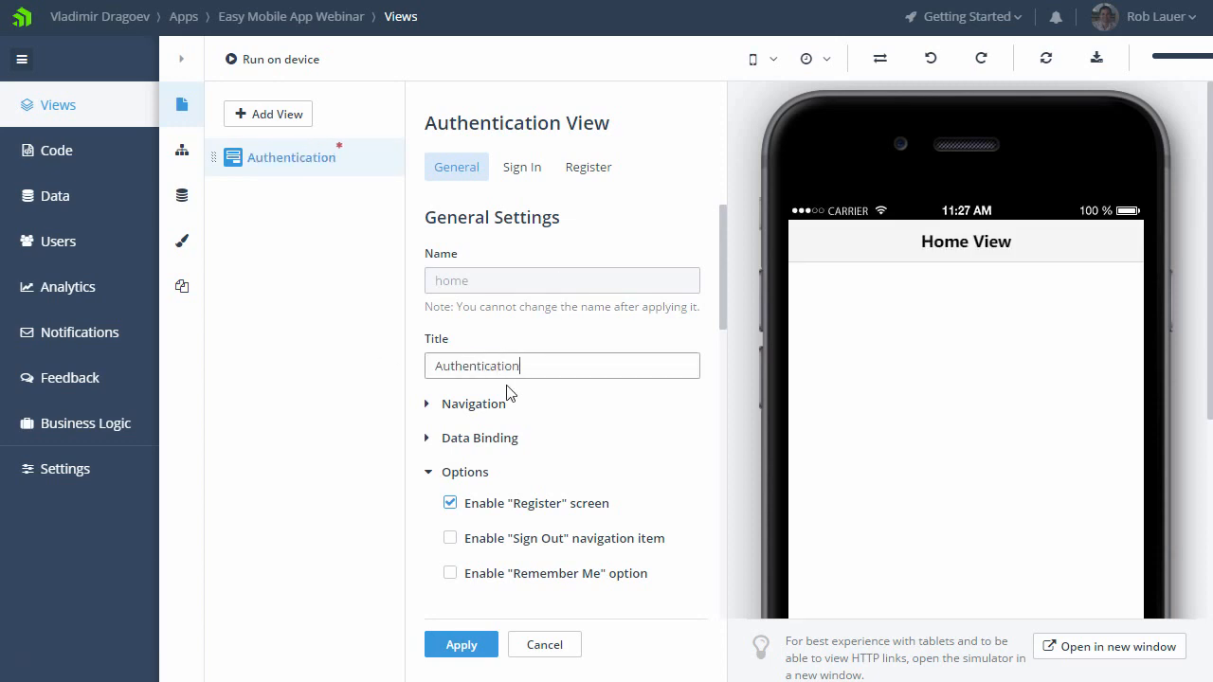
click(519, 511)
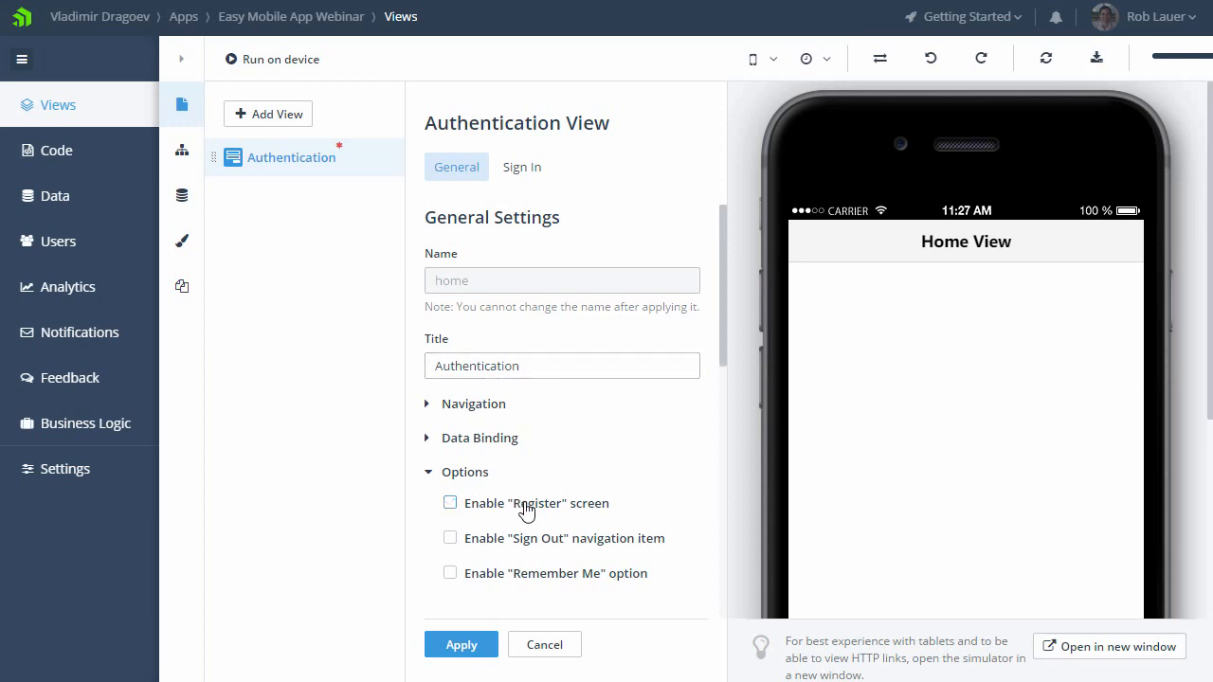
click(469, 650)
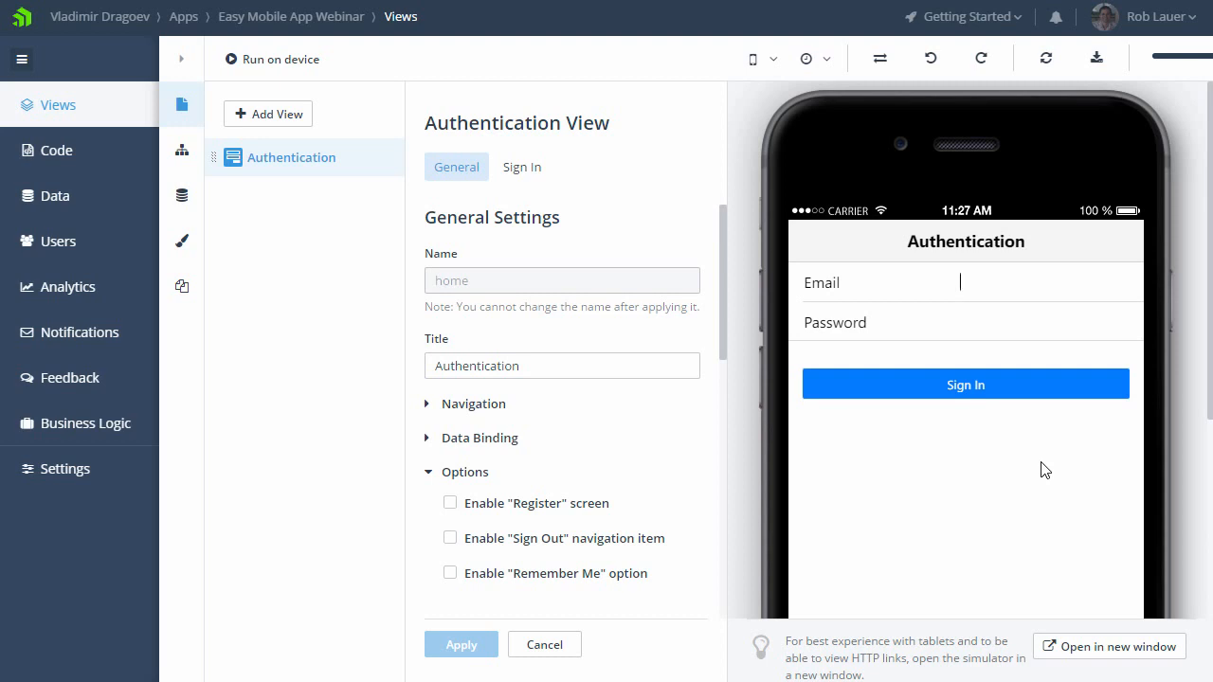
Step: Examine the simulator's available device models, including custom devices, and the operating system versions it offers
click(771, 65)
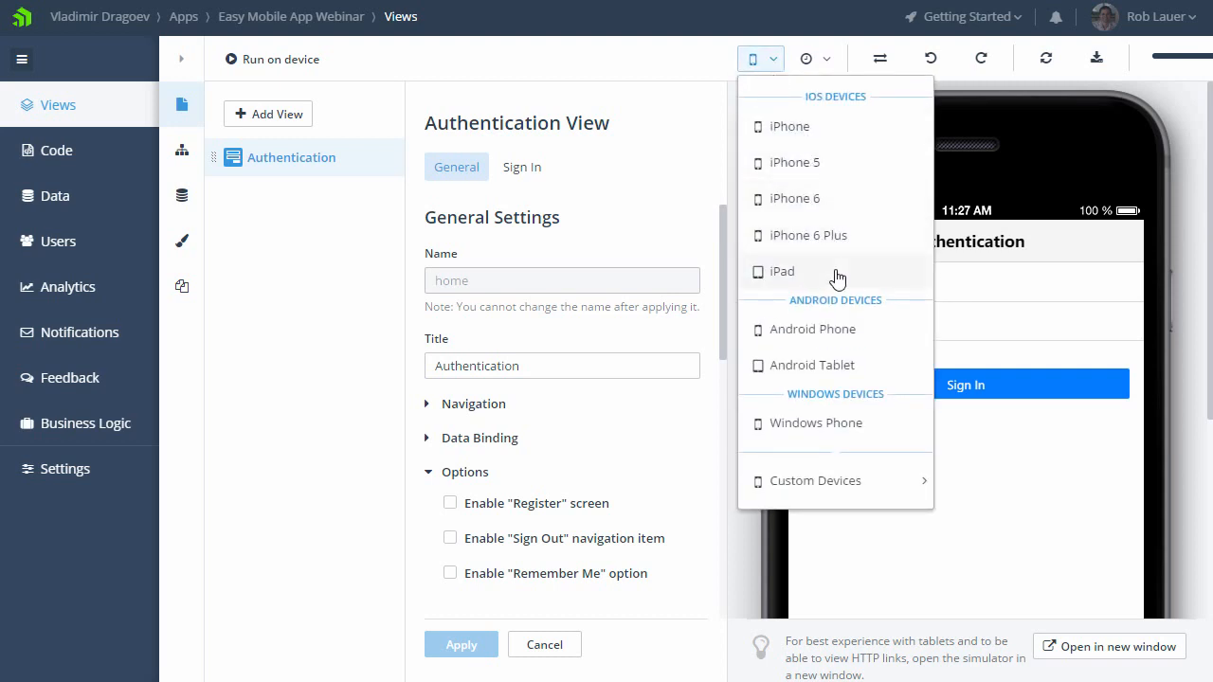
mouse_move(851, 462)
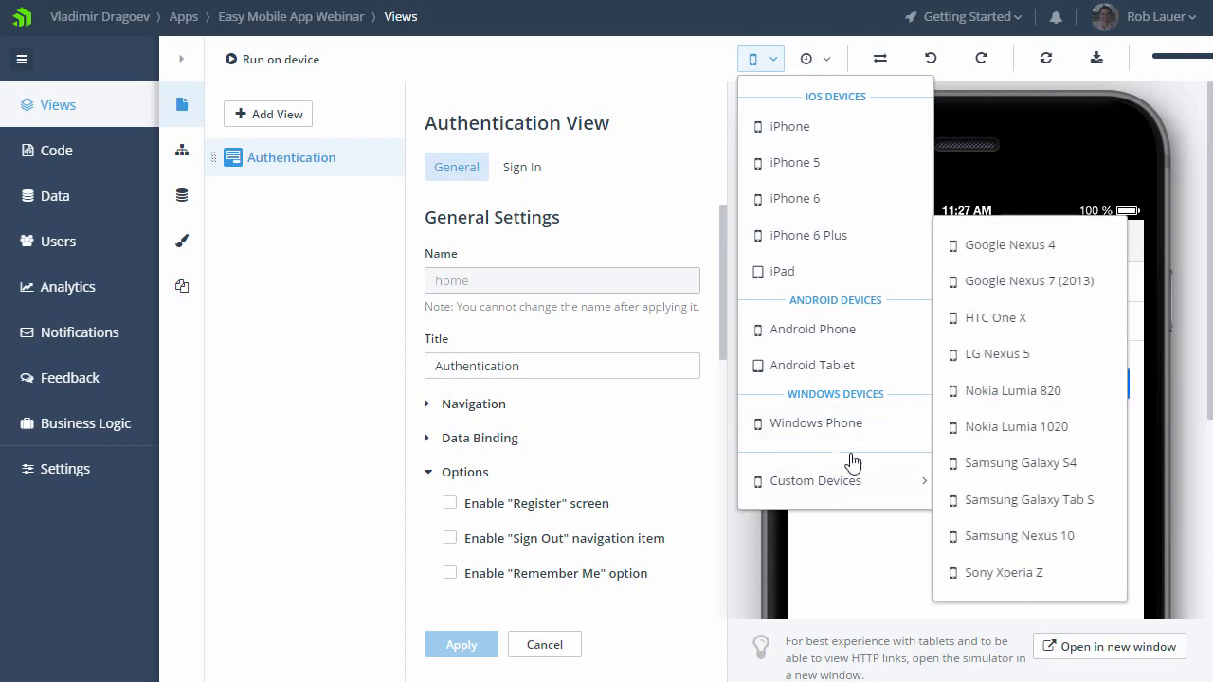
click(820, 58)
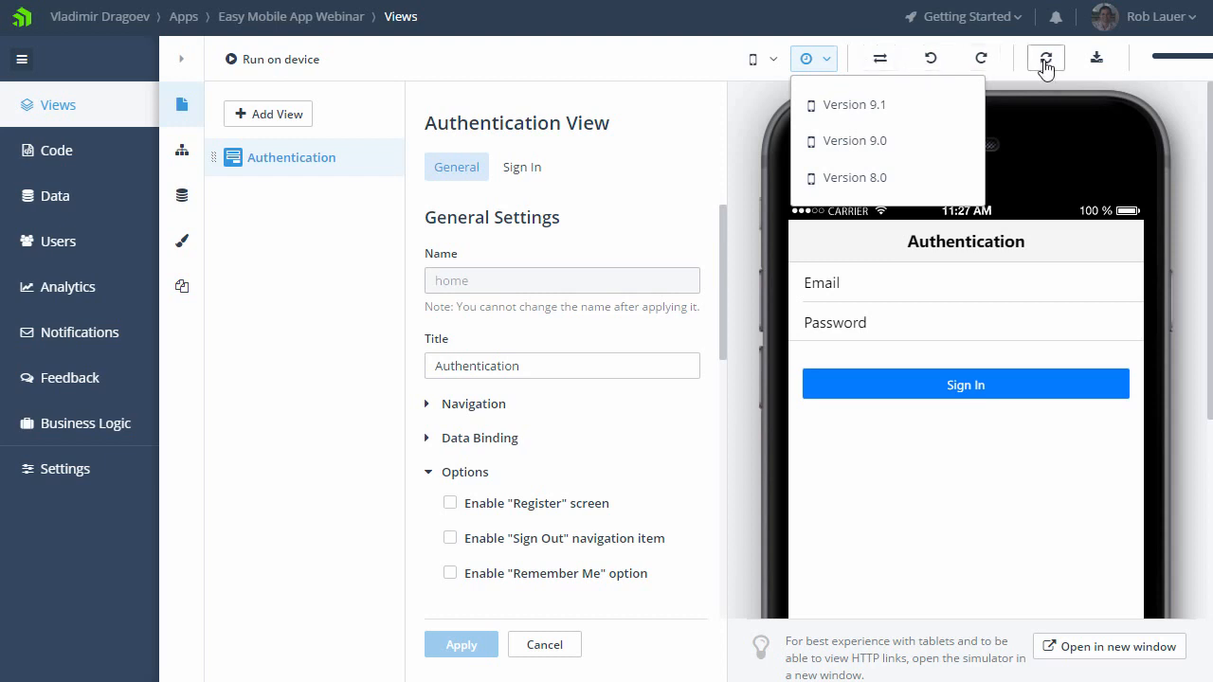
click(773, 60)
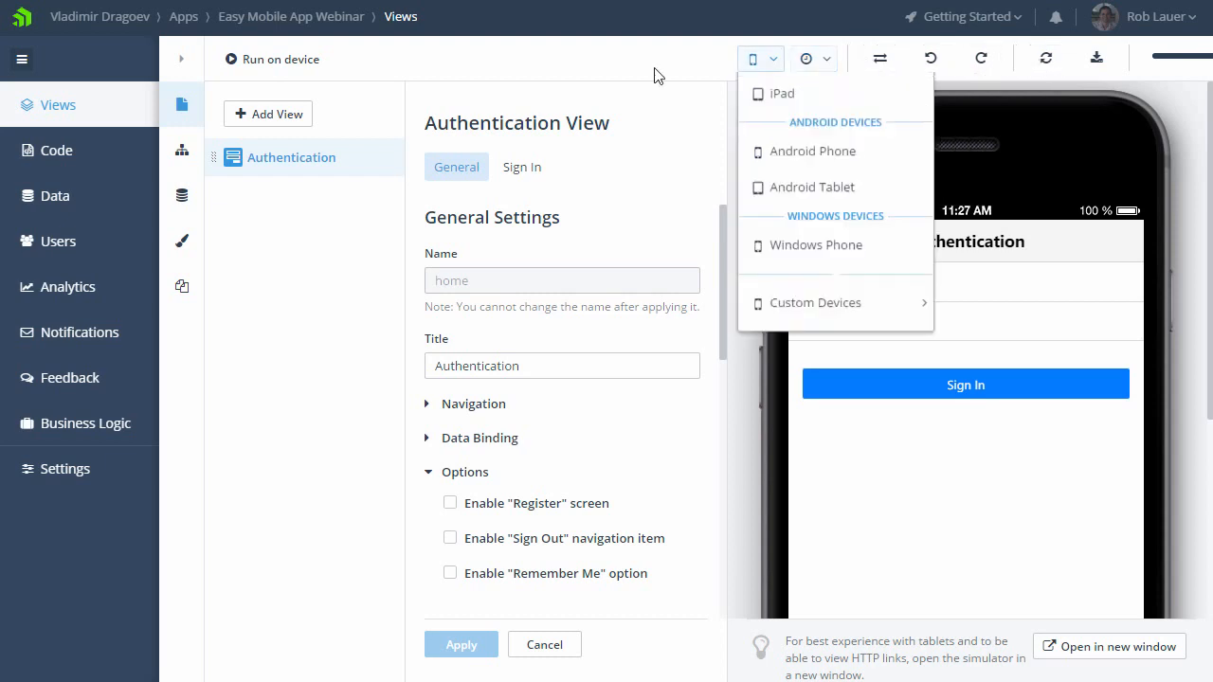
mouse_move(805, 481)
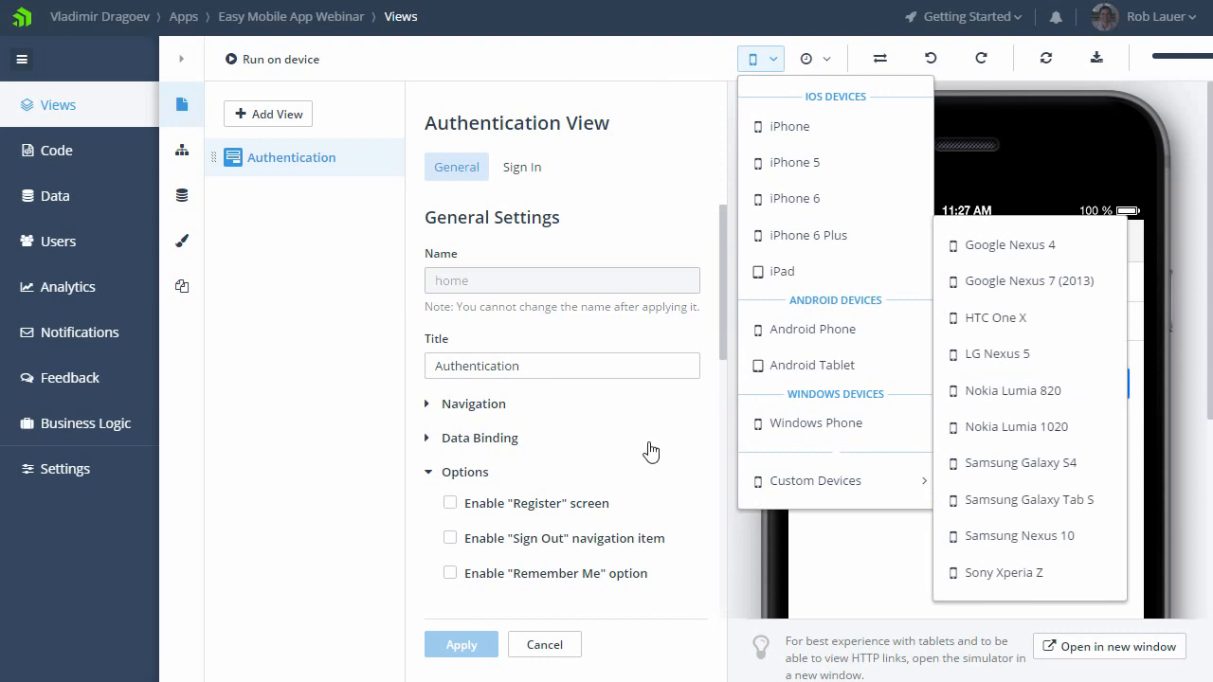
Step: Close the device list and add a Master Detail view titled "Coffee Shops"
click(760, 66)
click(288, 115)
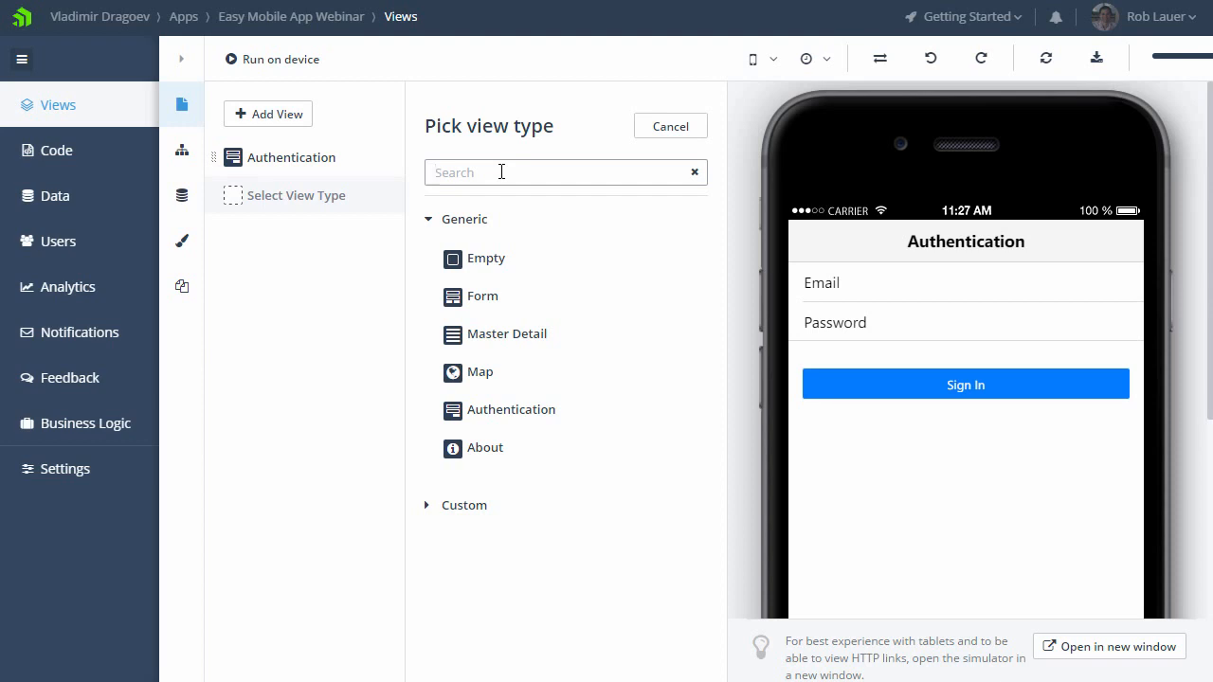
click(507, 339)
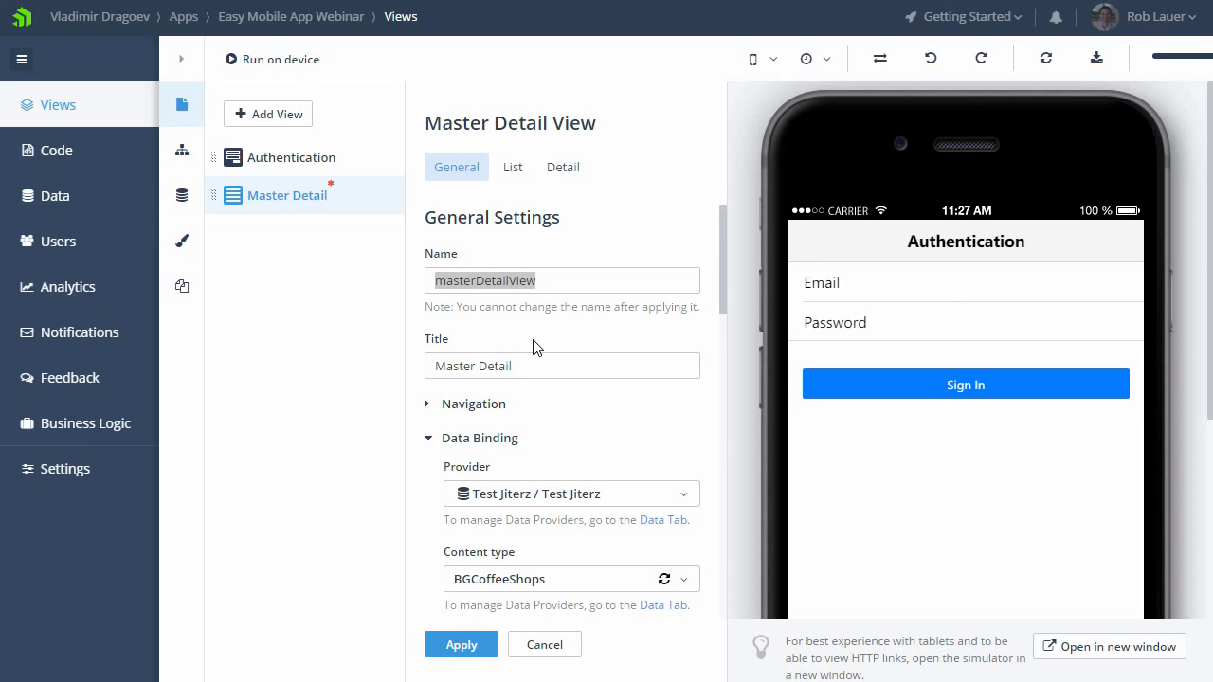
drag(541, 367, 392, 374)
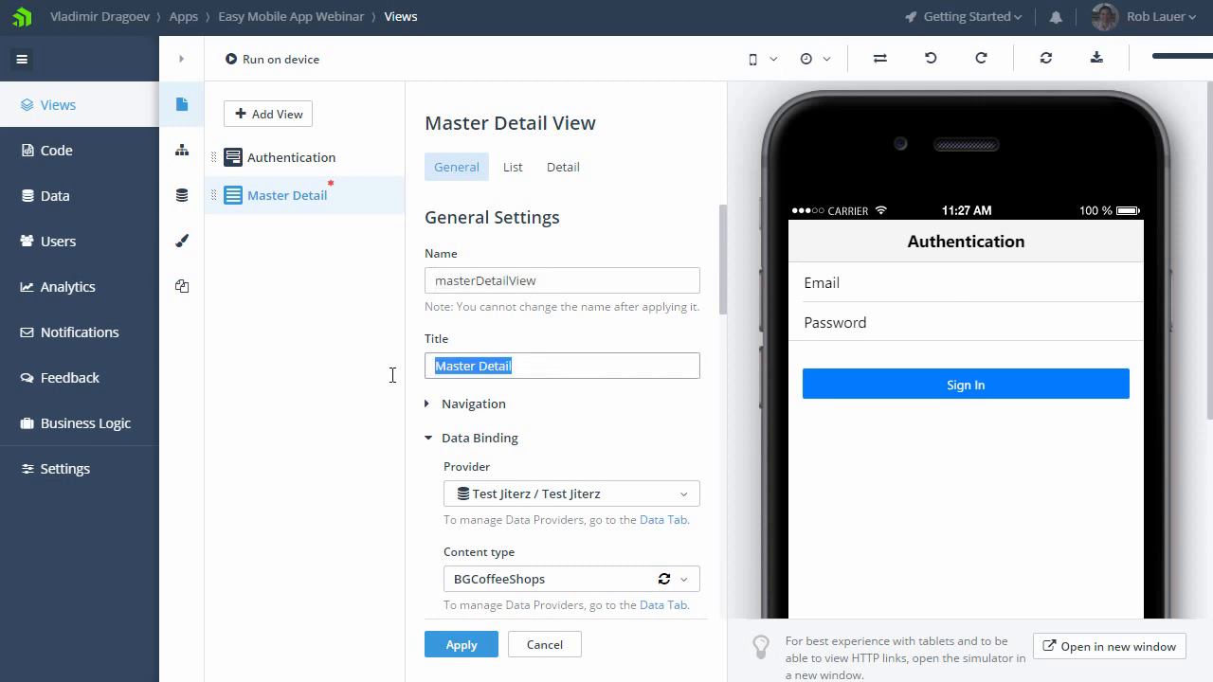
text(Coffee Shops)
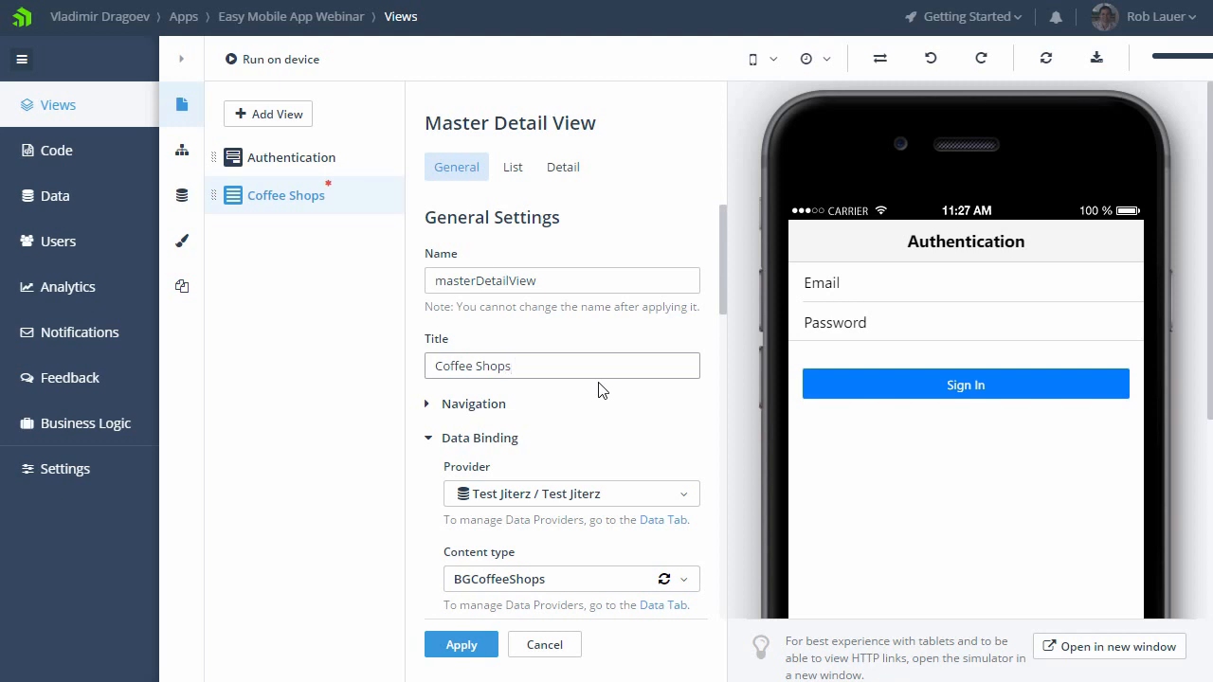
Step: Bind the Coffee Shops view to the CoffeeShopsByCountry content type
scroll(599, 390, down, 1)
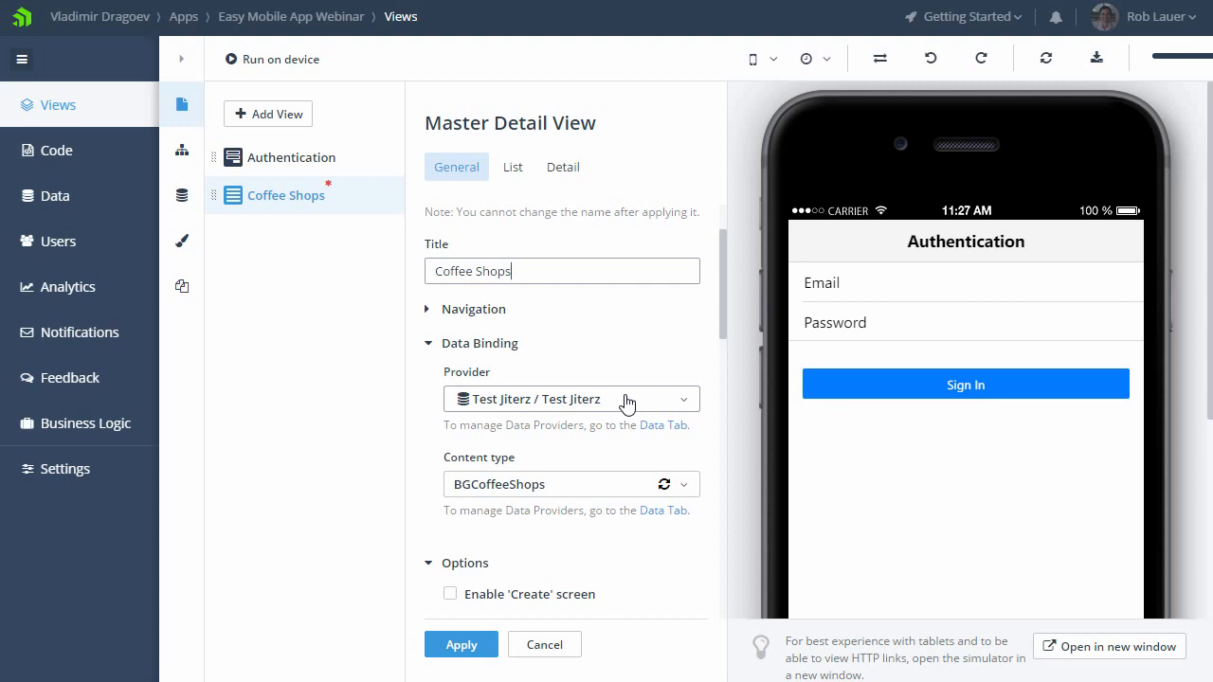
click(686, 492)
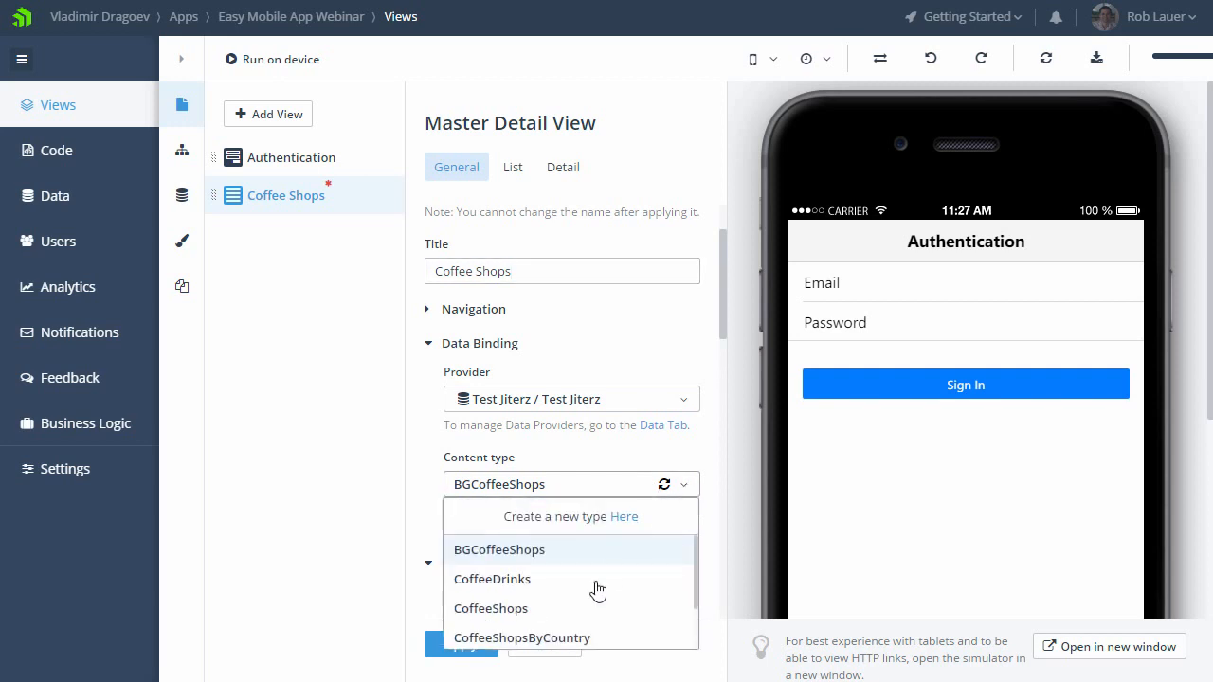
click(585, 633)
scroll(636, 312, down, 5)
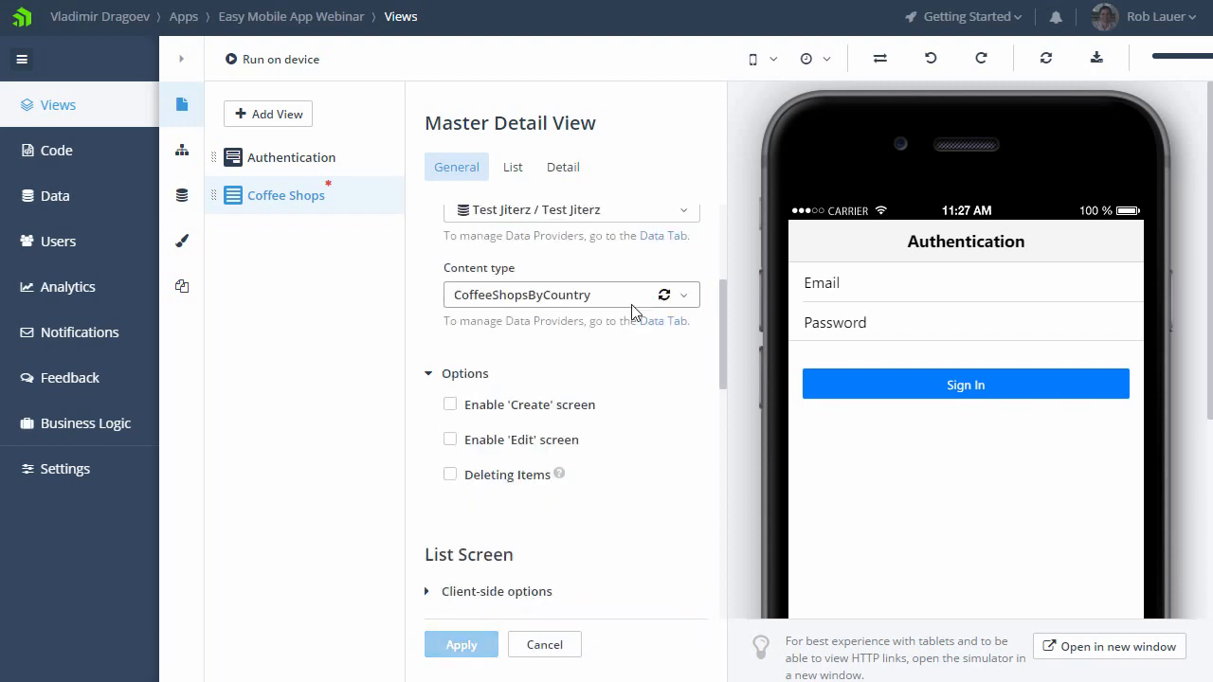
Step: Try the list screen's item action for opening an existing view with related content, and return it to opening item details
scroll(636, 312, down, 1)
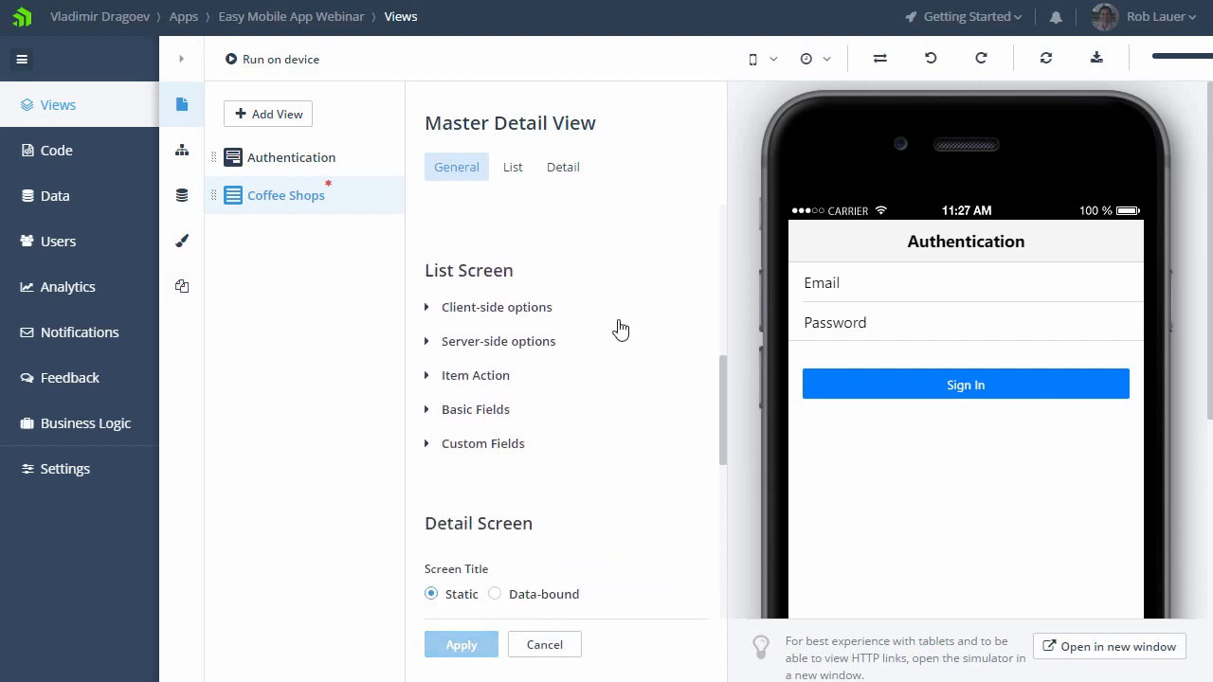
click(487, 377)
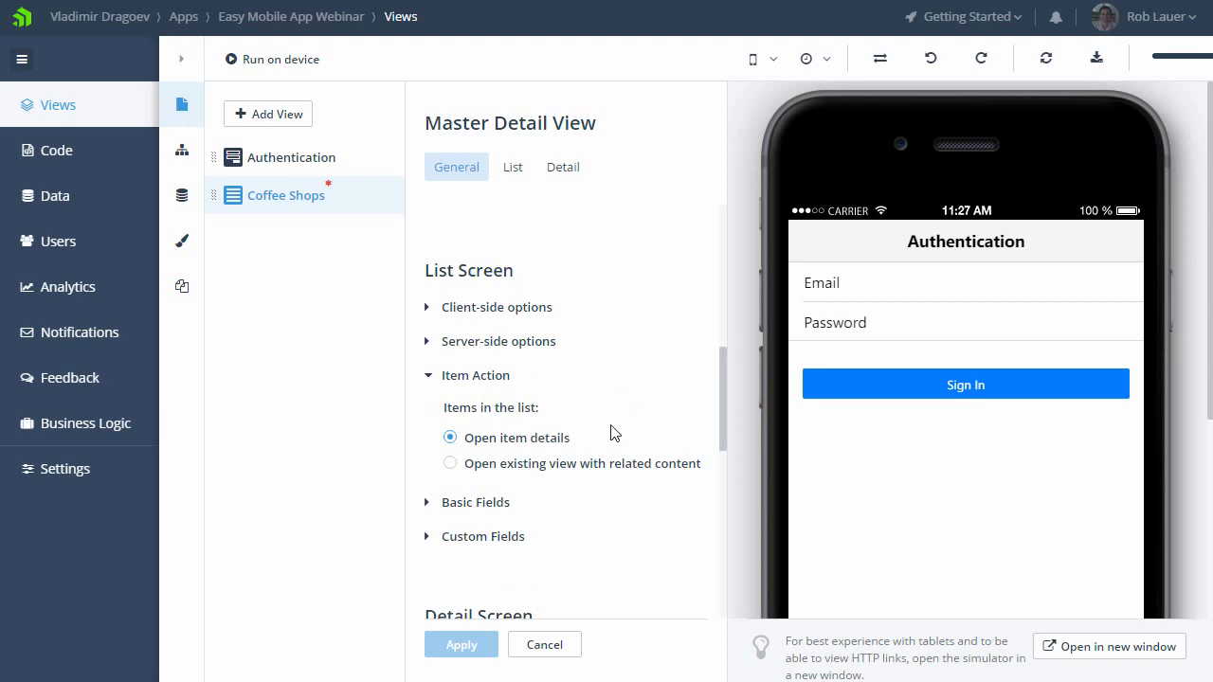
click(578, 465)
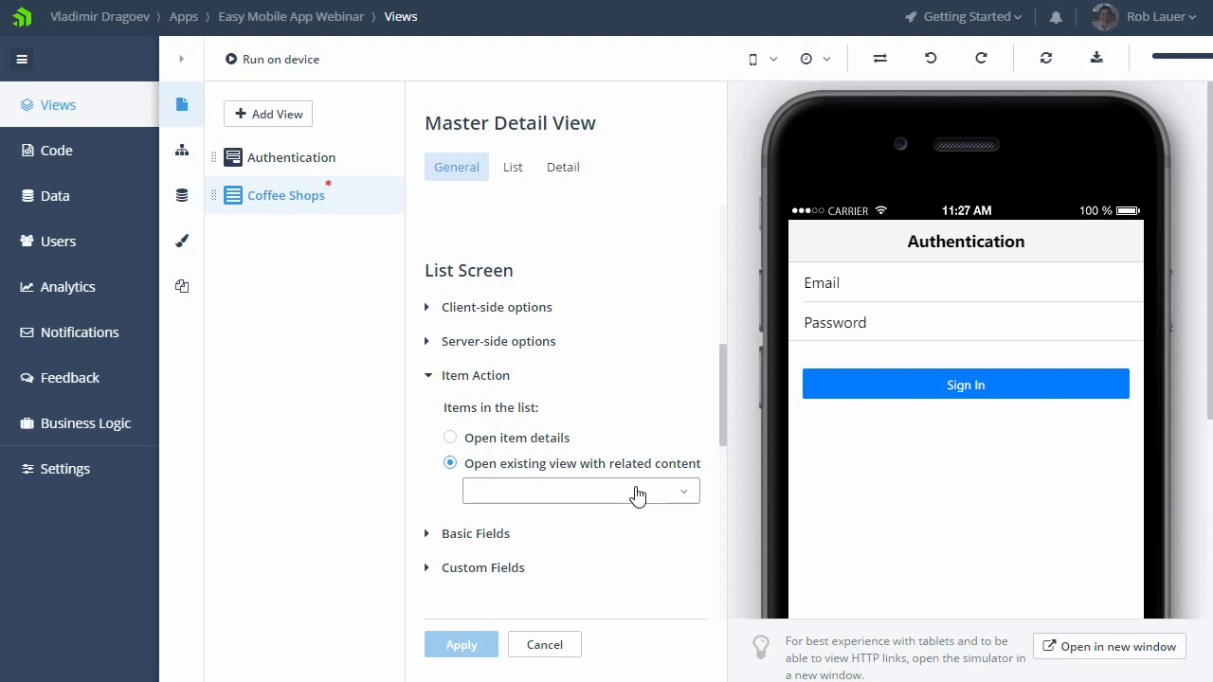
click(533, 441)
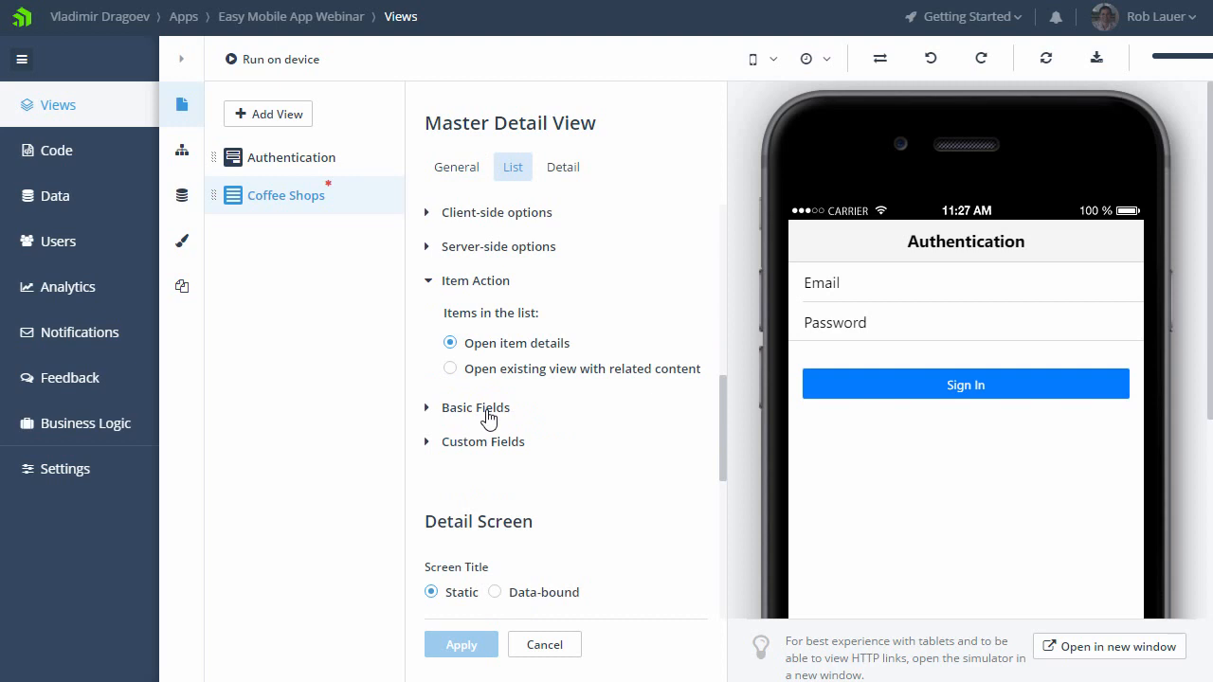
Step: Use the Country field as the list screen's heading text and apply the Coffee Shops view settings
click(488, 418)
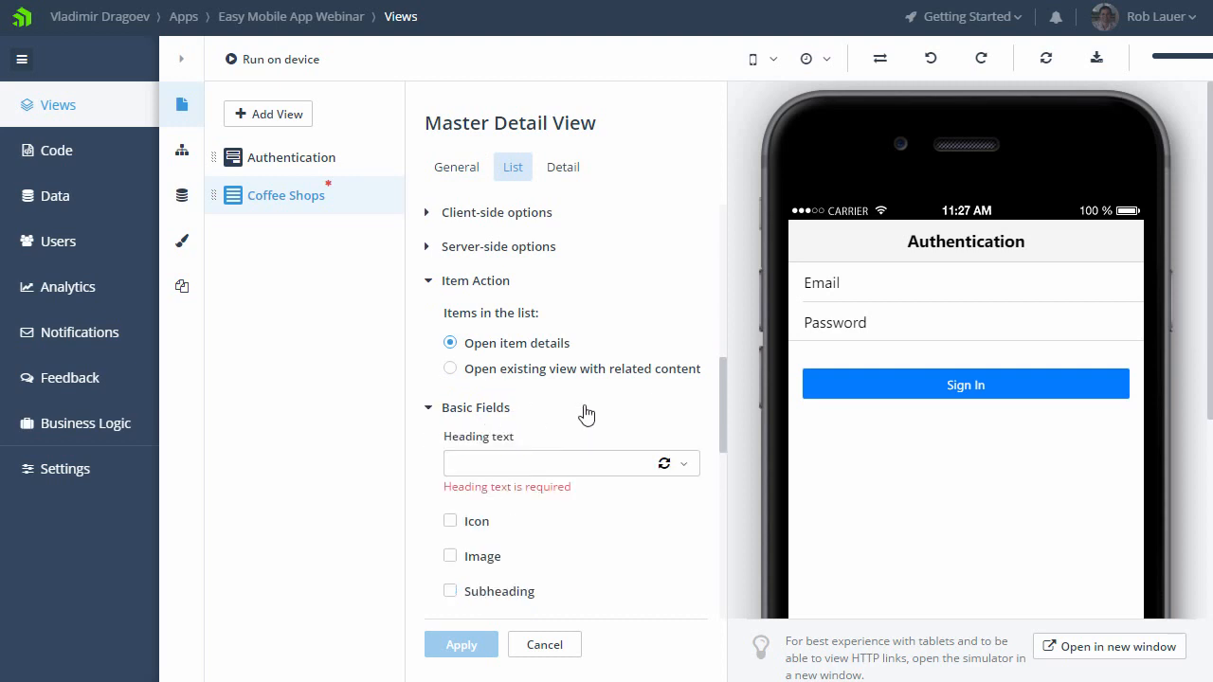
scroll(598, 425, down, 1)
click(683, 370)
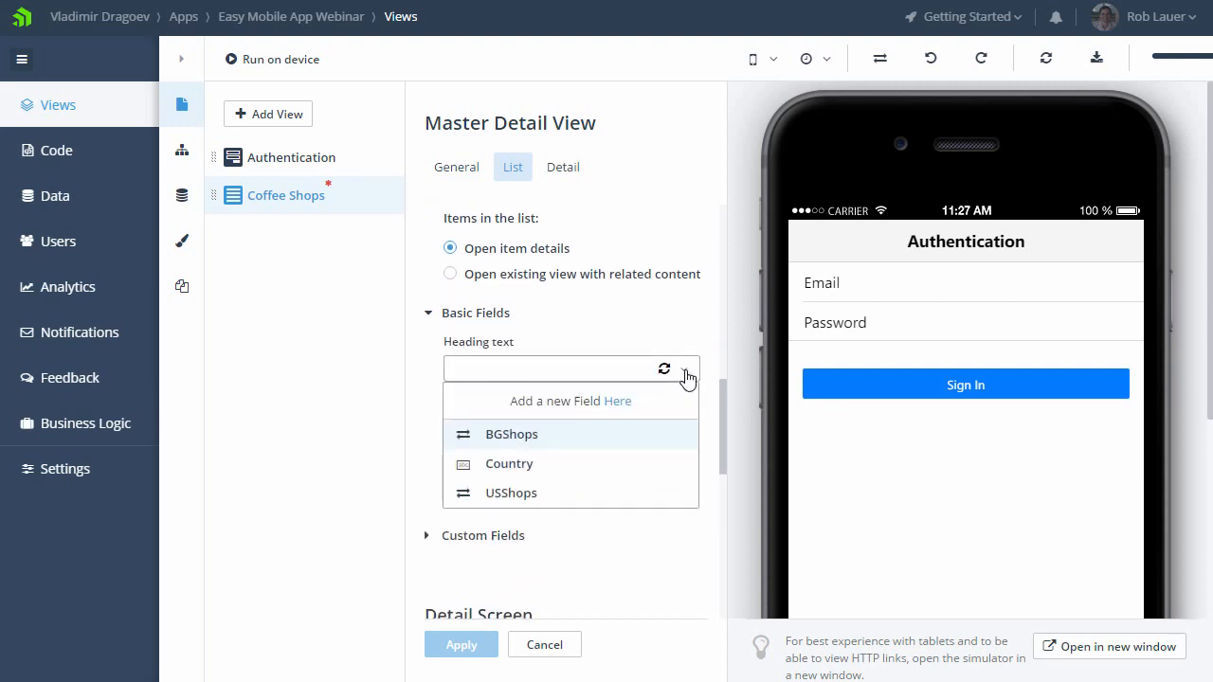
click(525, 464)
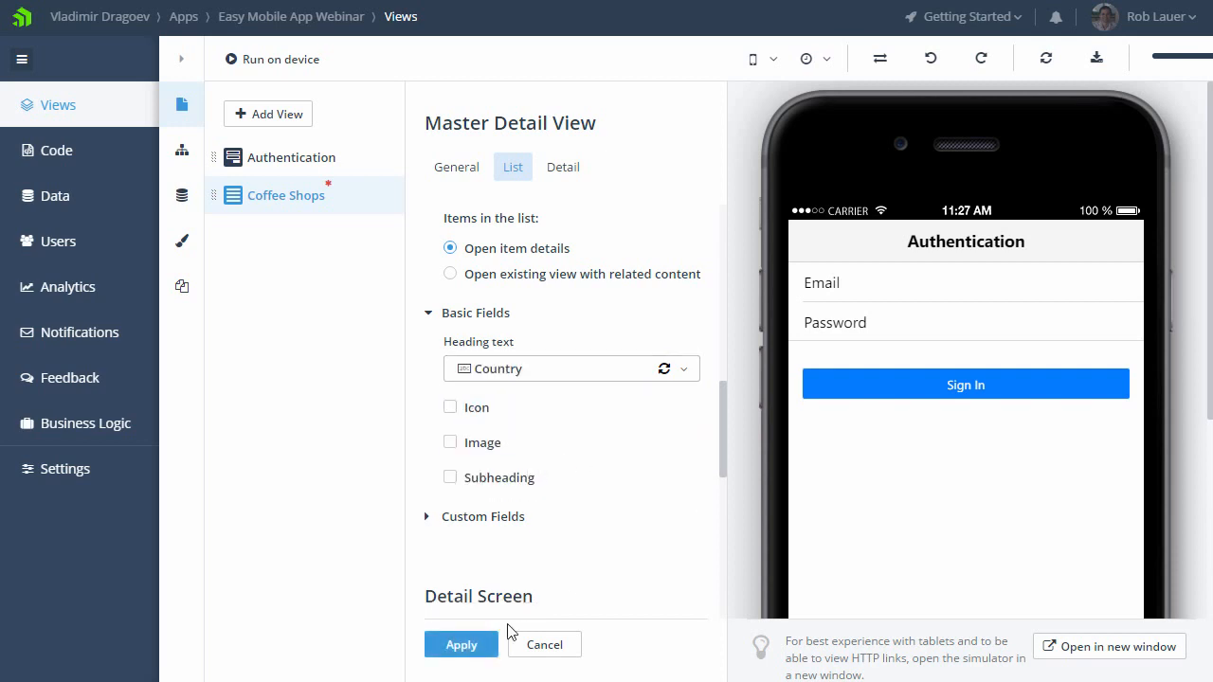
click(464, 647)
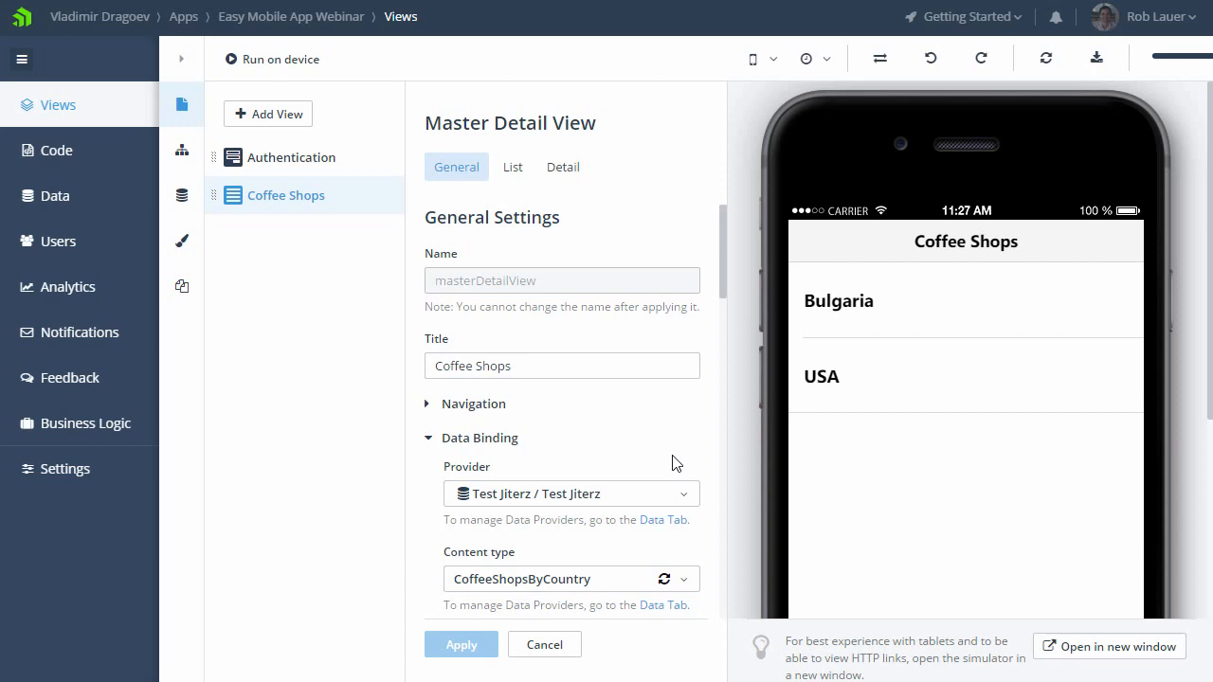
Step: Add a Map view titled "Coffee Shop Map"
click(274, 119)
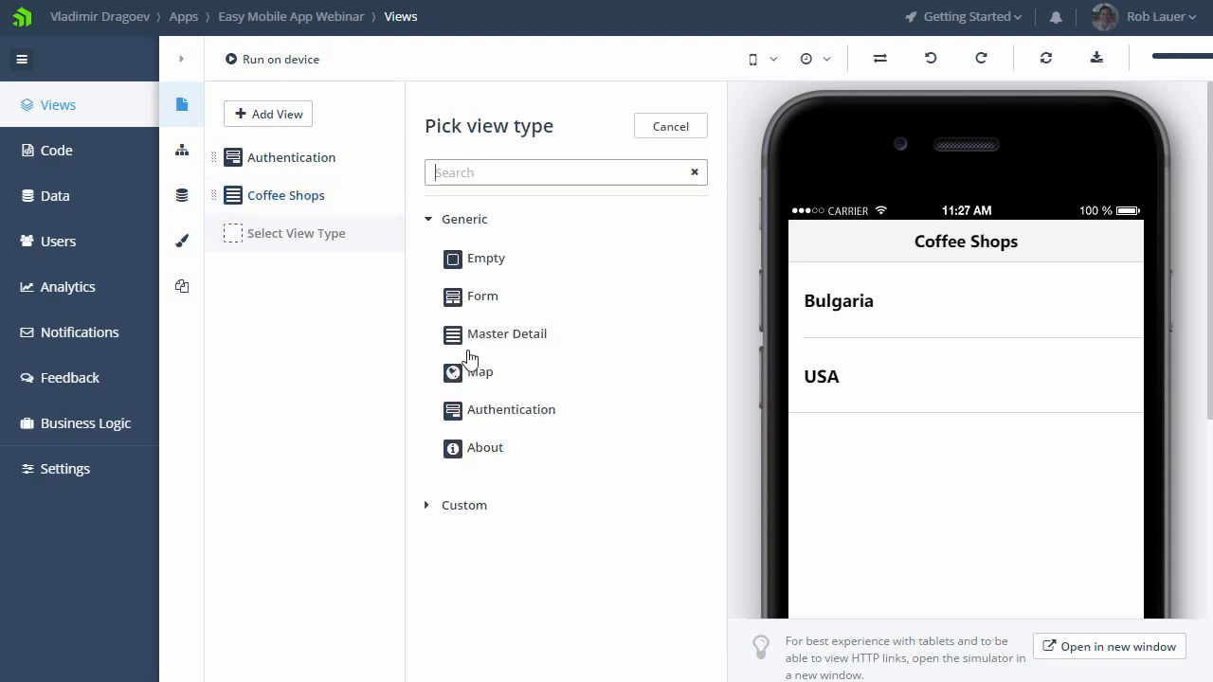
click(503, 374)
drag(503, 366, 391, 367)
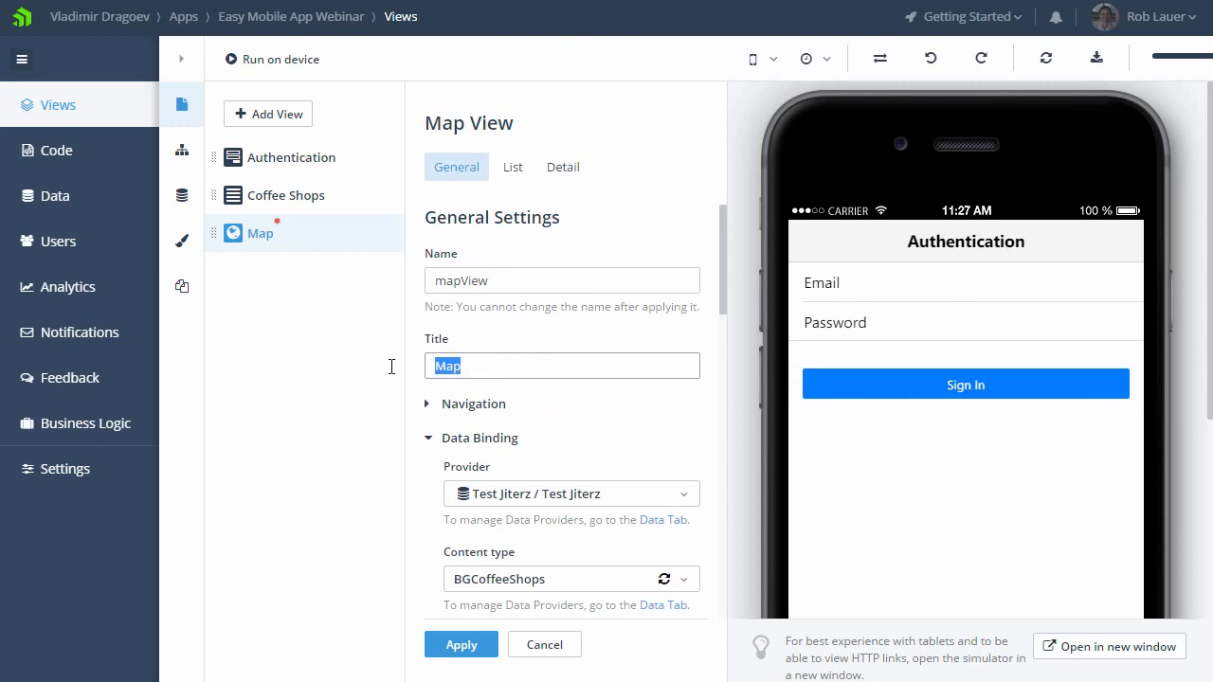
text(Coff)
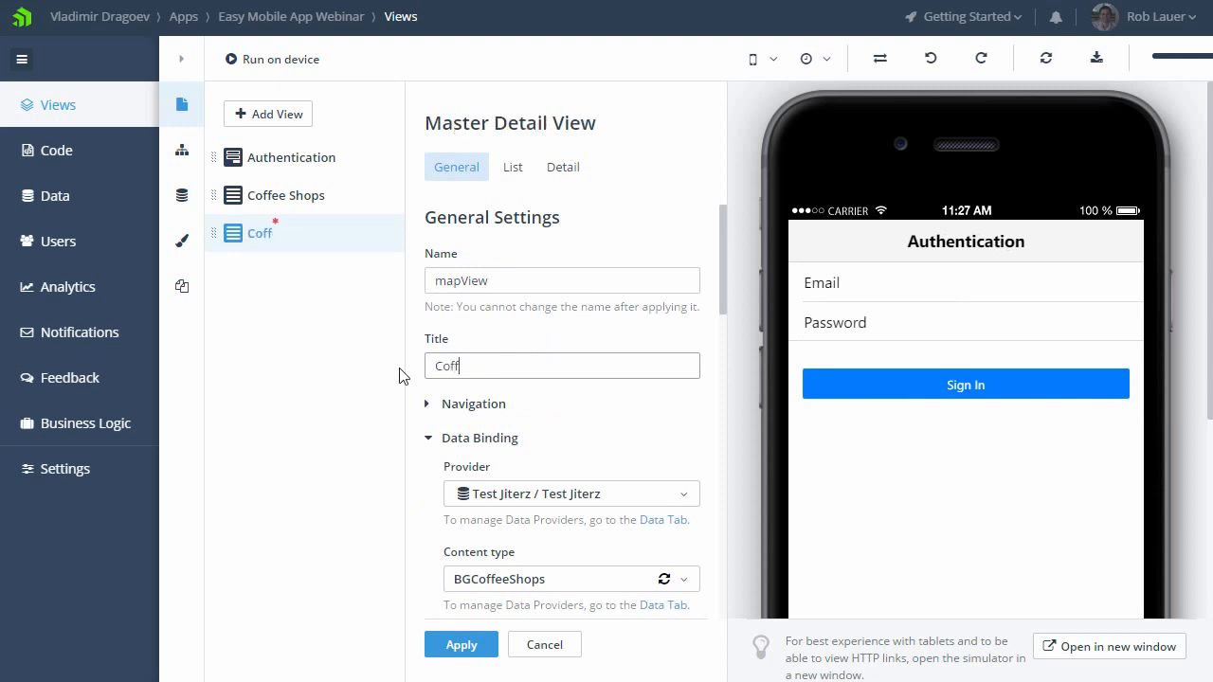
text(ee Shop Map)
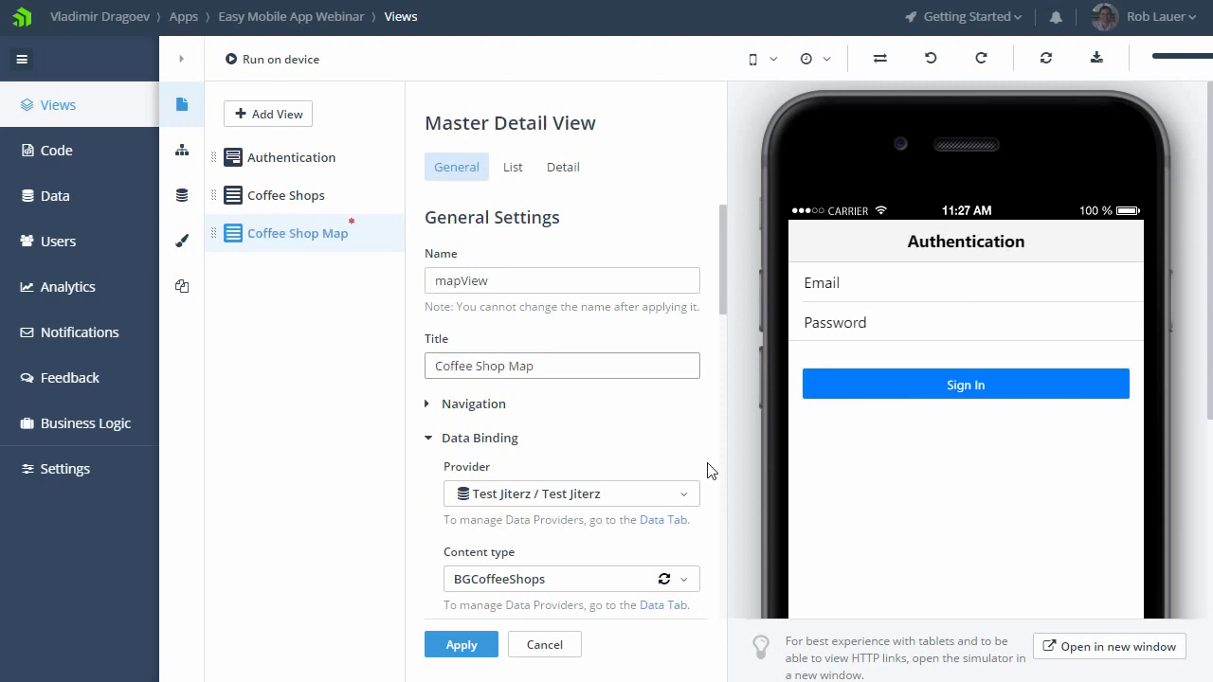
Step: Bind the Coffee Shop Map view to the CoffeeShops content type and apply its settings
scroll(709, 468, down, 2)
click(681, 395)
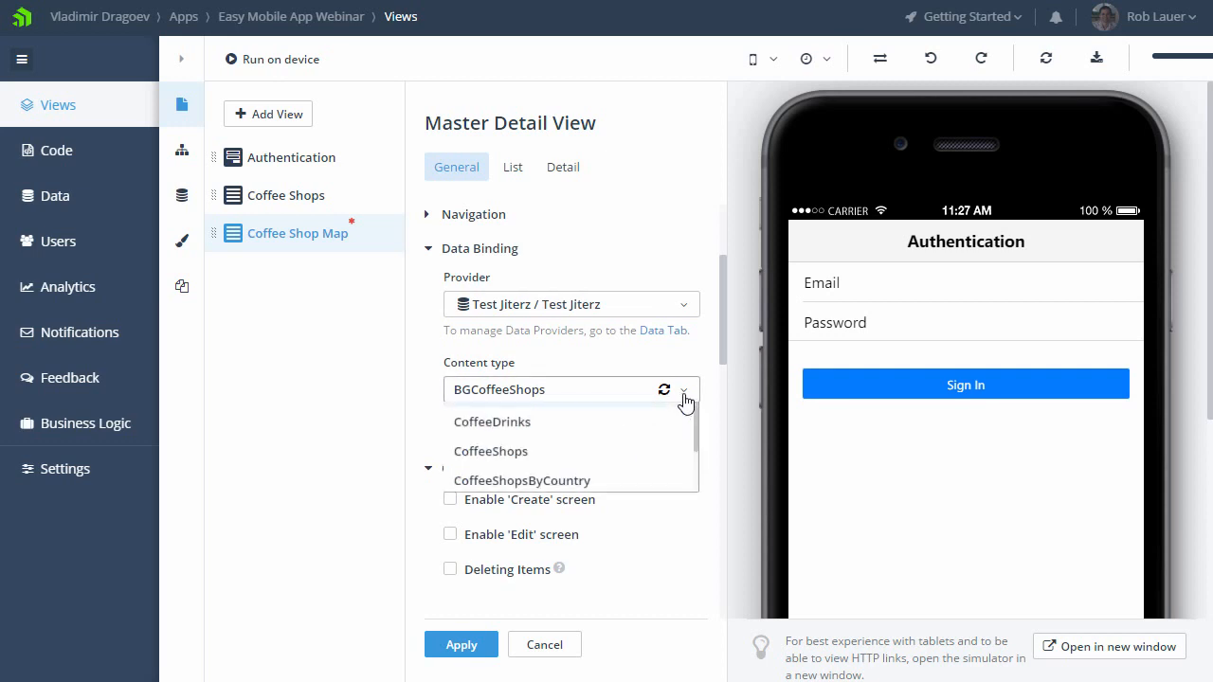
click(503, 514)
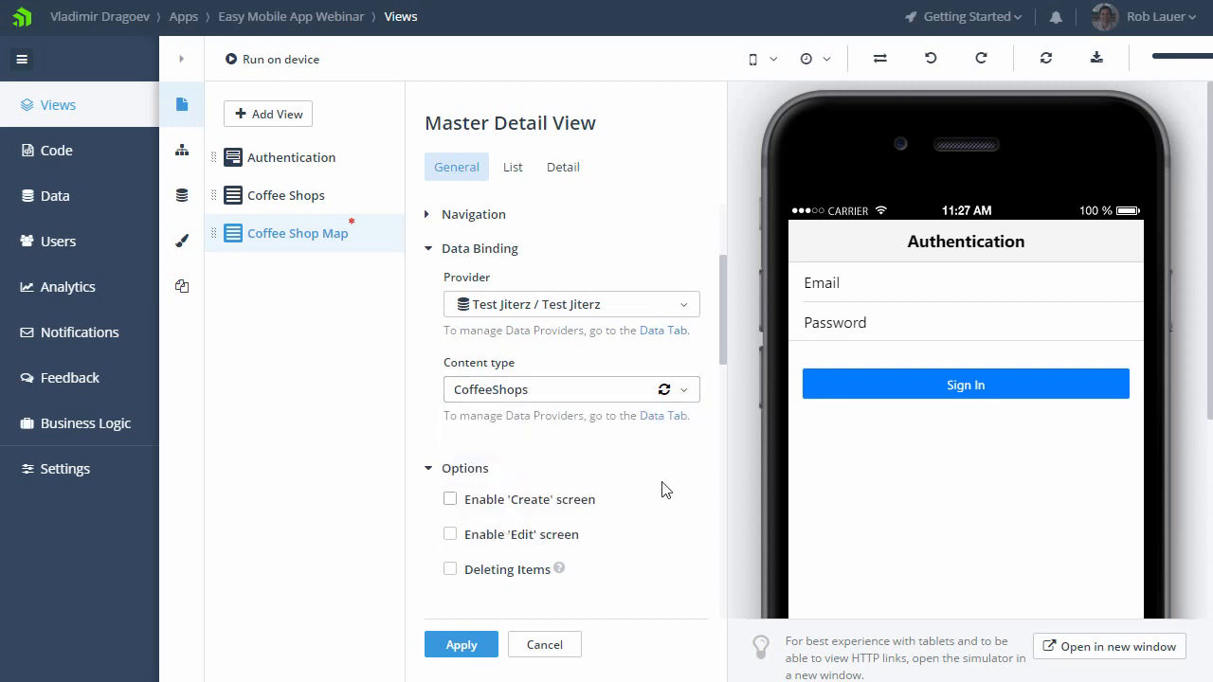
scroll(663, 487, down, 2)
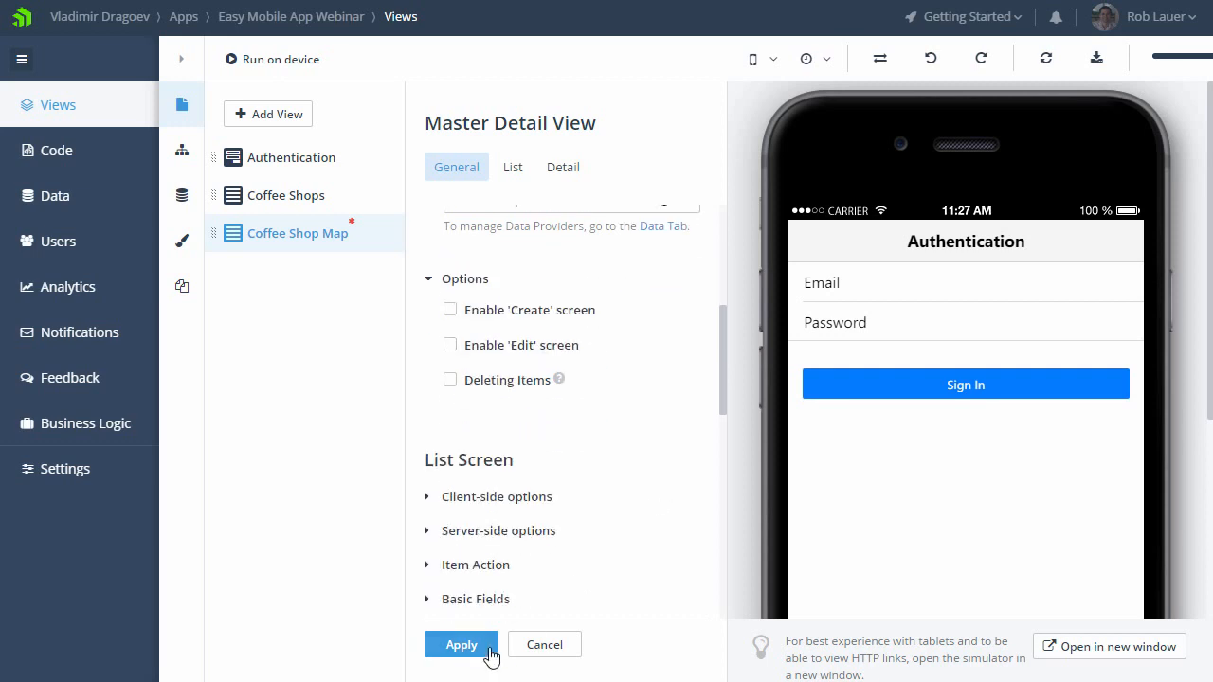
click(461, 645)
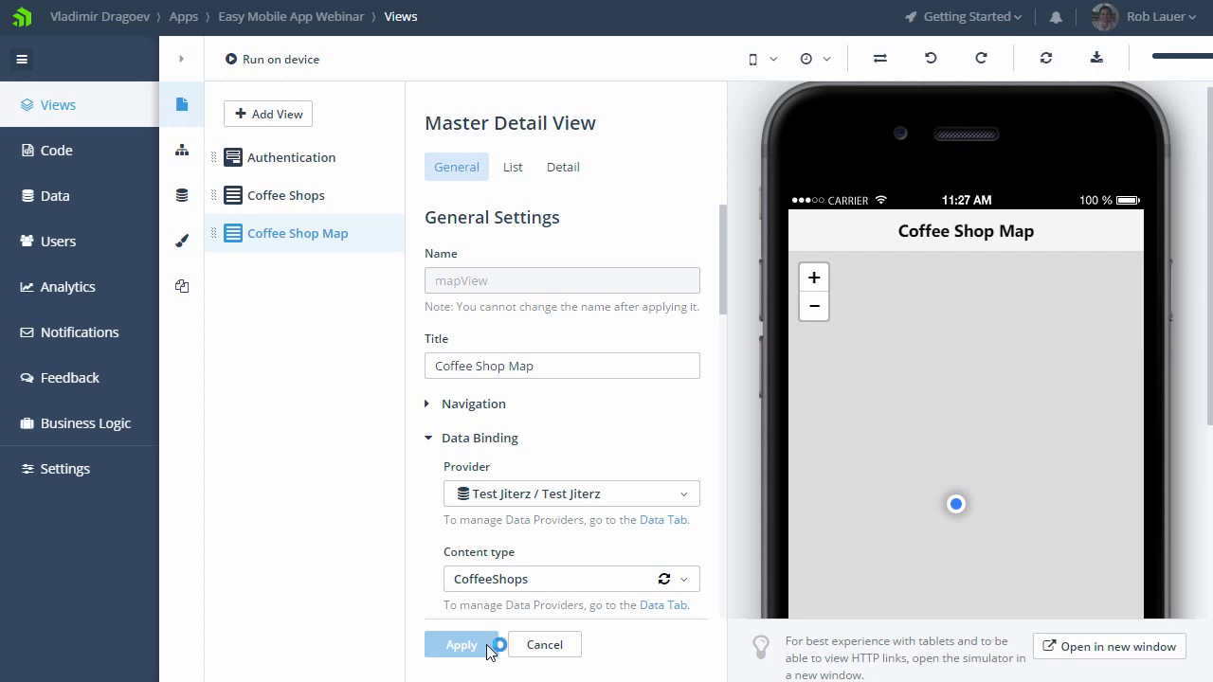
Step: Make the Authentication view's sign-in screen redirect to Coffee Shops on success, and apply the change
click(332, 163)
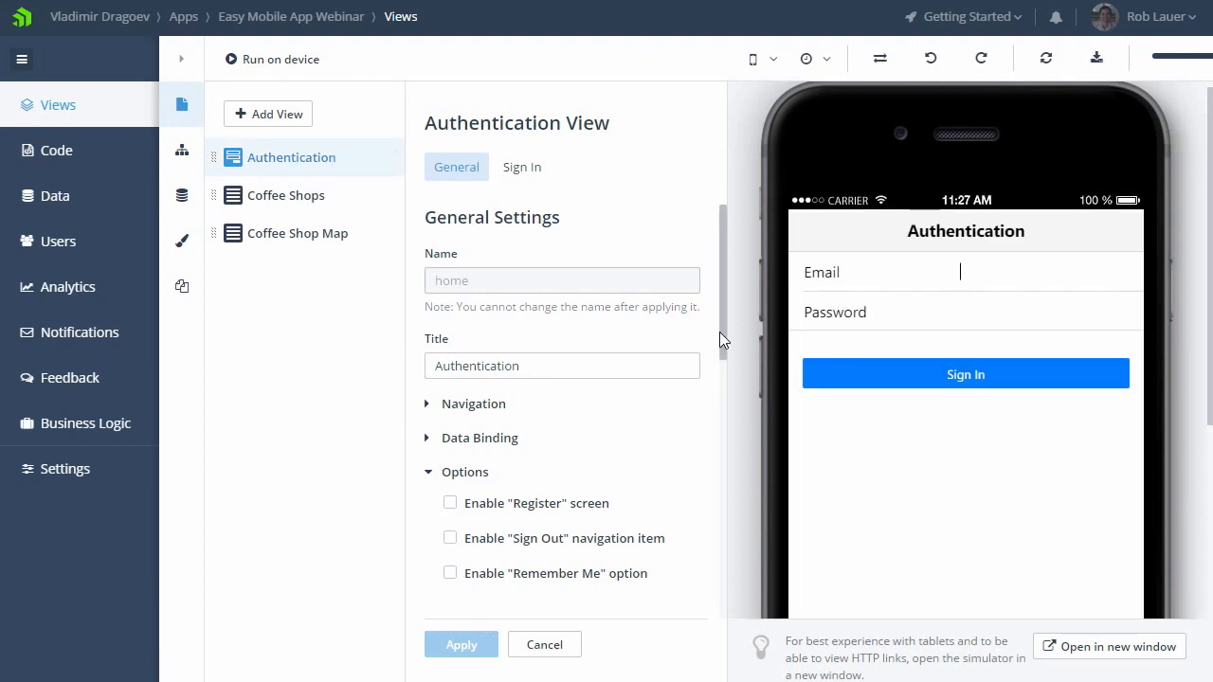
drag(719, 331, 716, 389)
scroll(715, 389, down, 2)
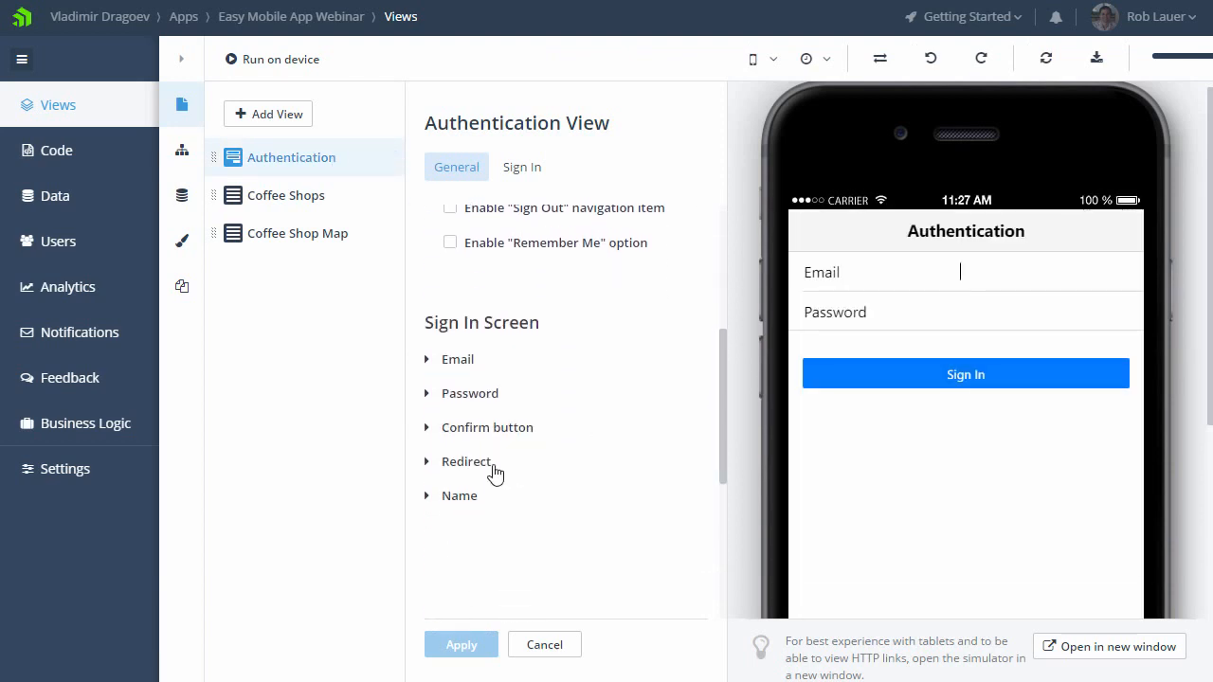
click(492, 469)
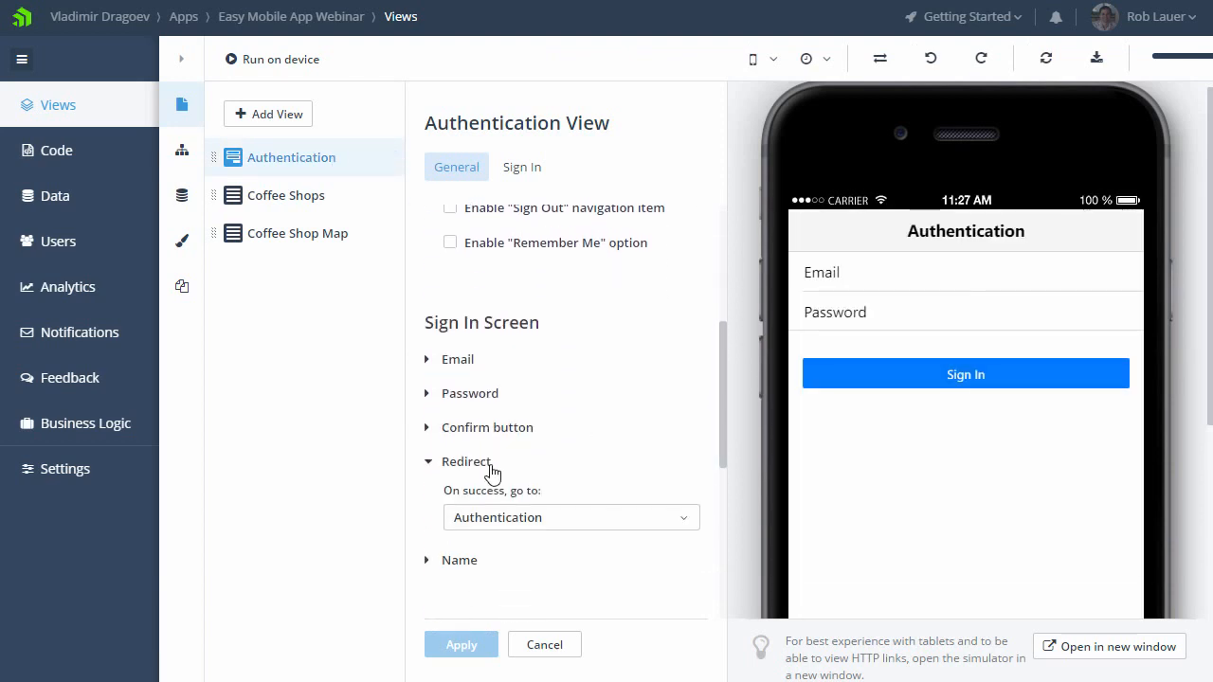
click(644, 519)
click(553, 577)
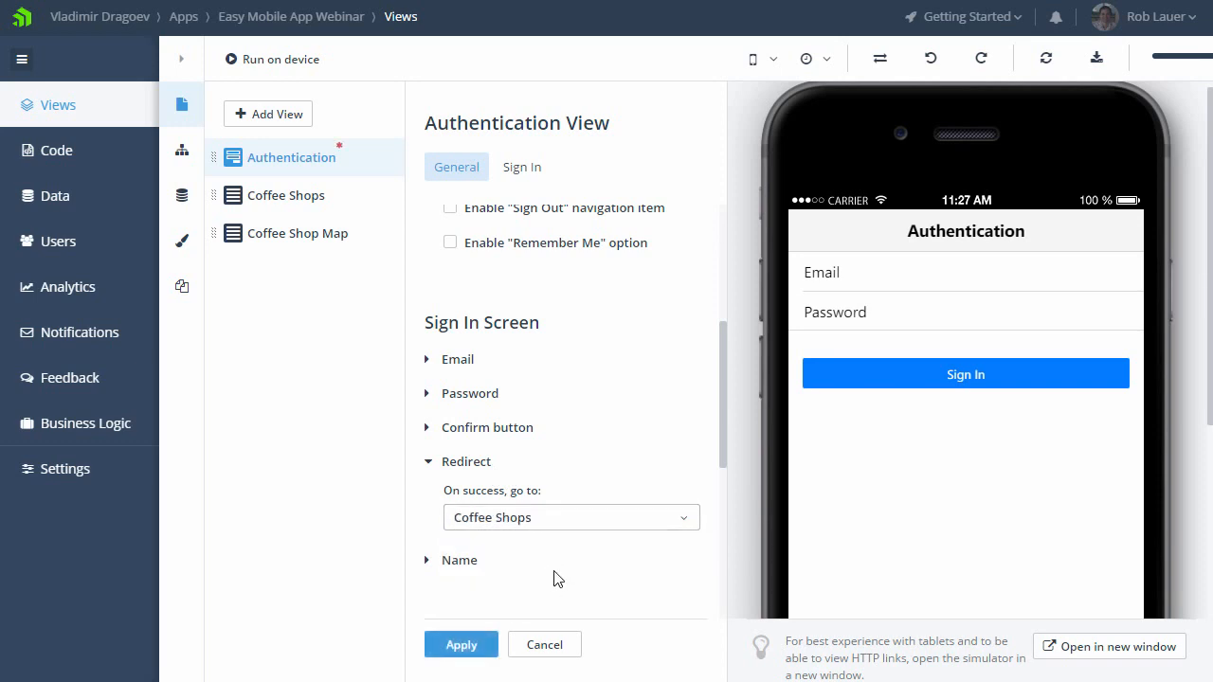
click(462, 645)
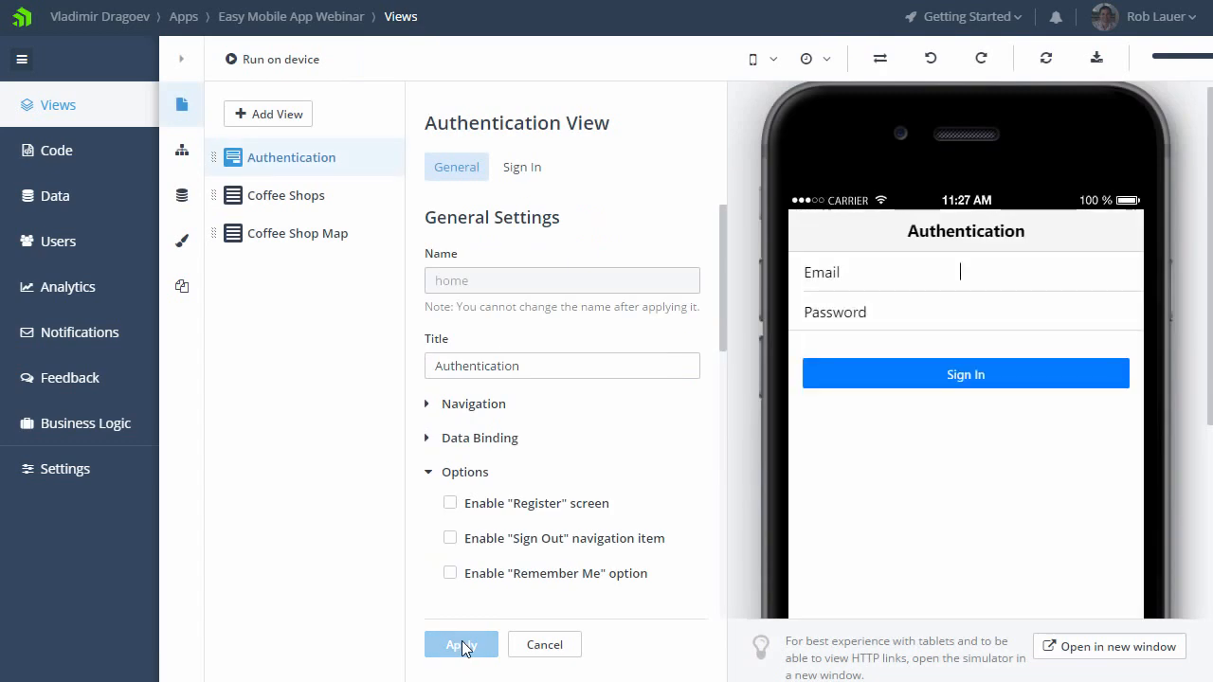
Step: Make the Coffee Shops list items open the existing Coffee Shop Map view through its CoffeeShopByCountry relation field, and apply the change
click(327, 197)
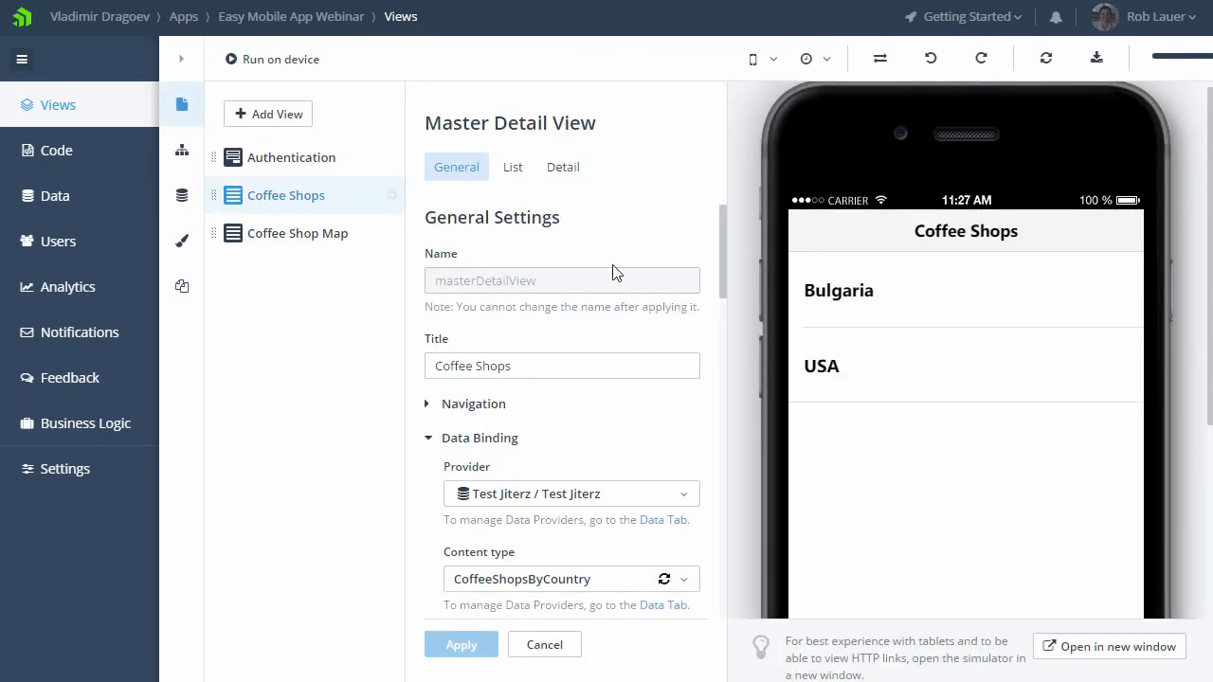
drag(719, 274, 698, 427)
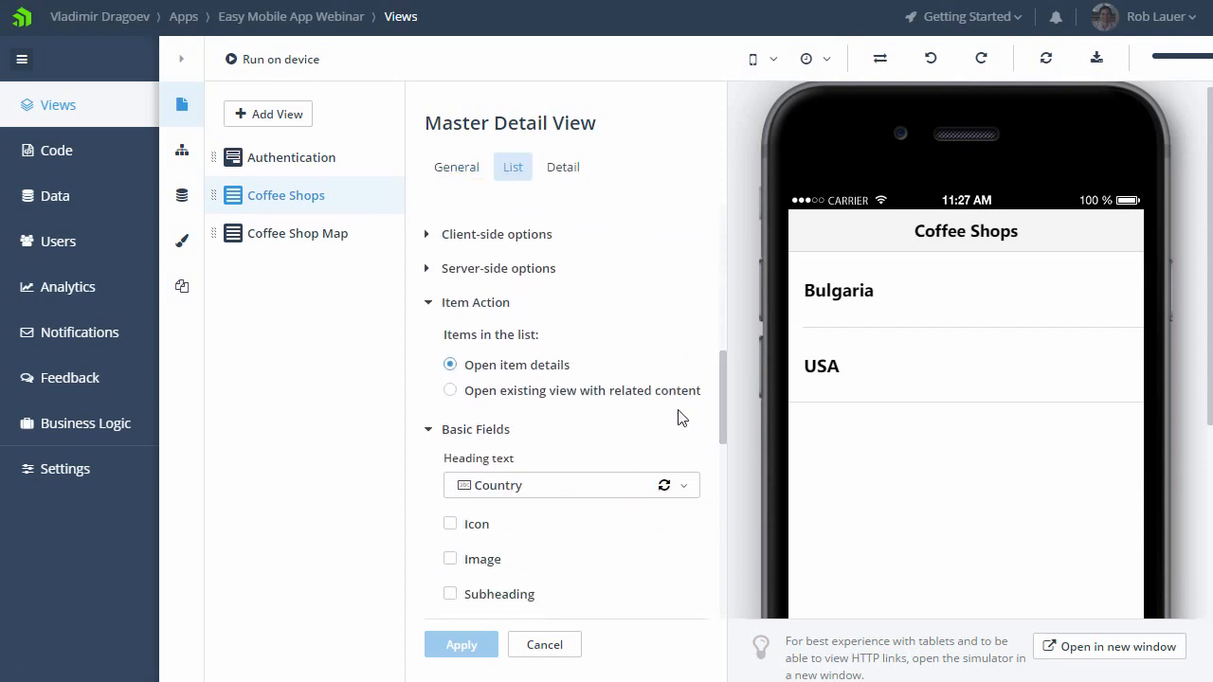
click(556, 391)
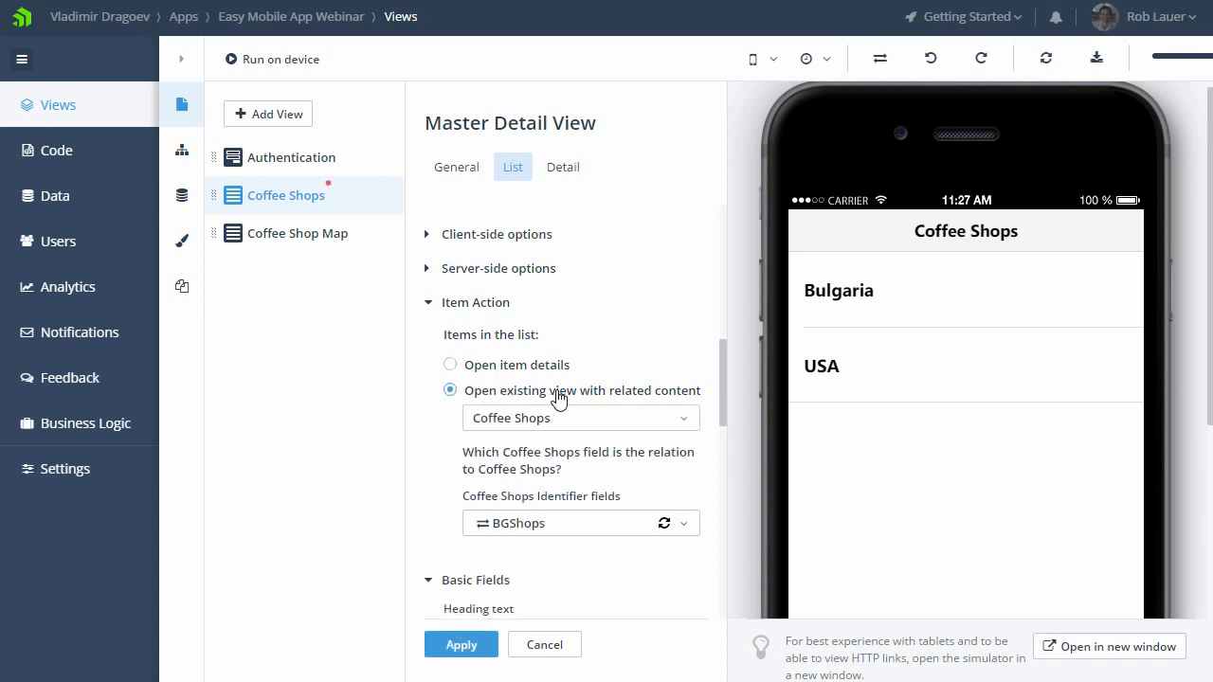
click(660, 426)
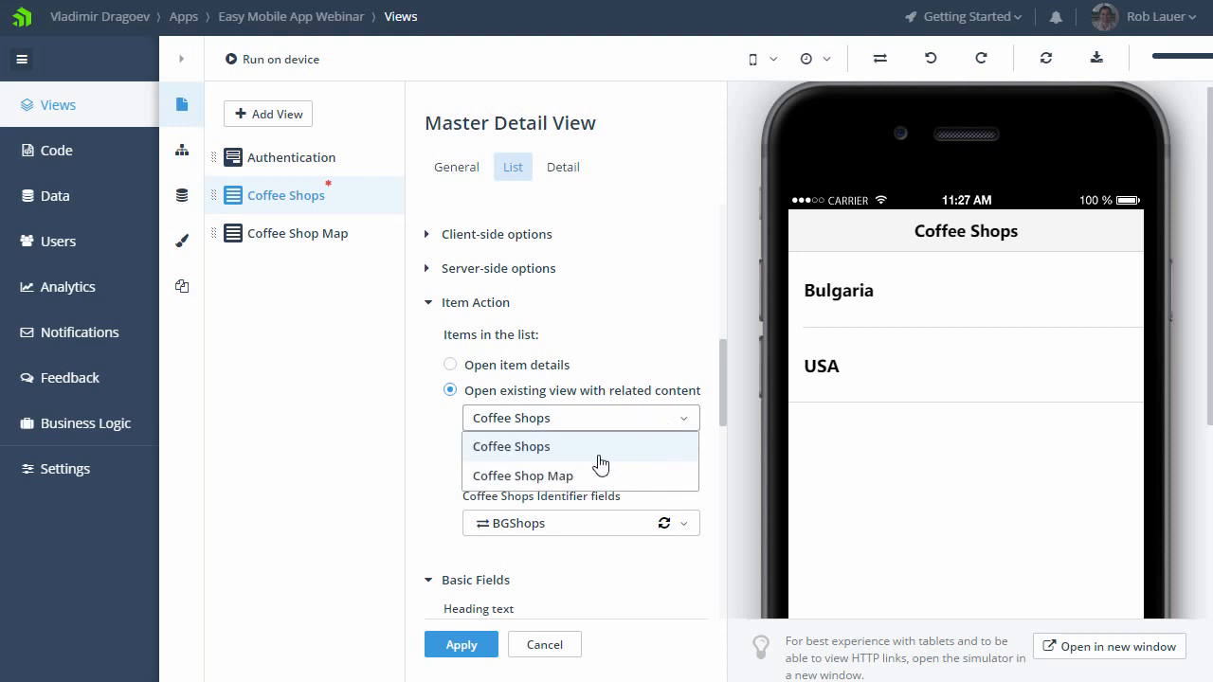
click(576, 478)
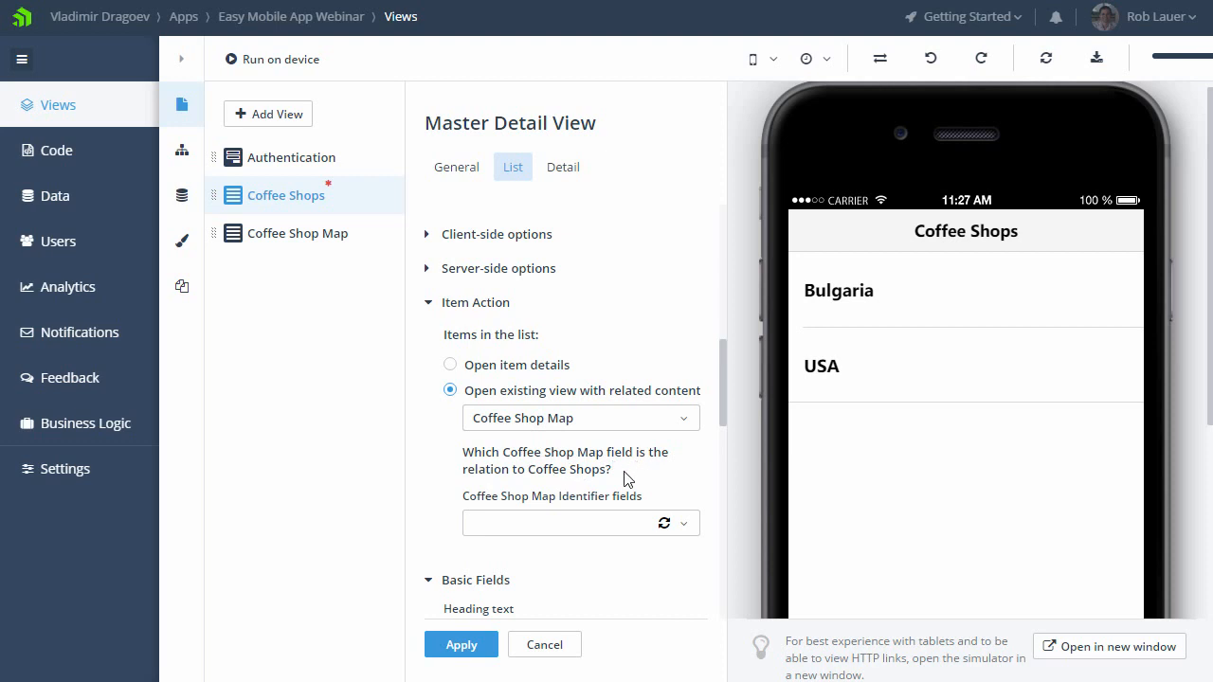
click(683, 524)
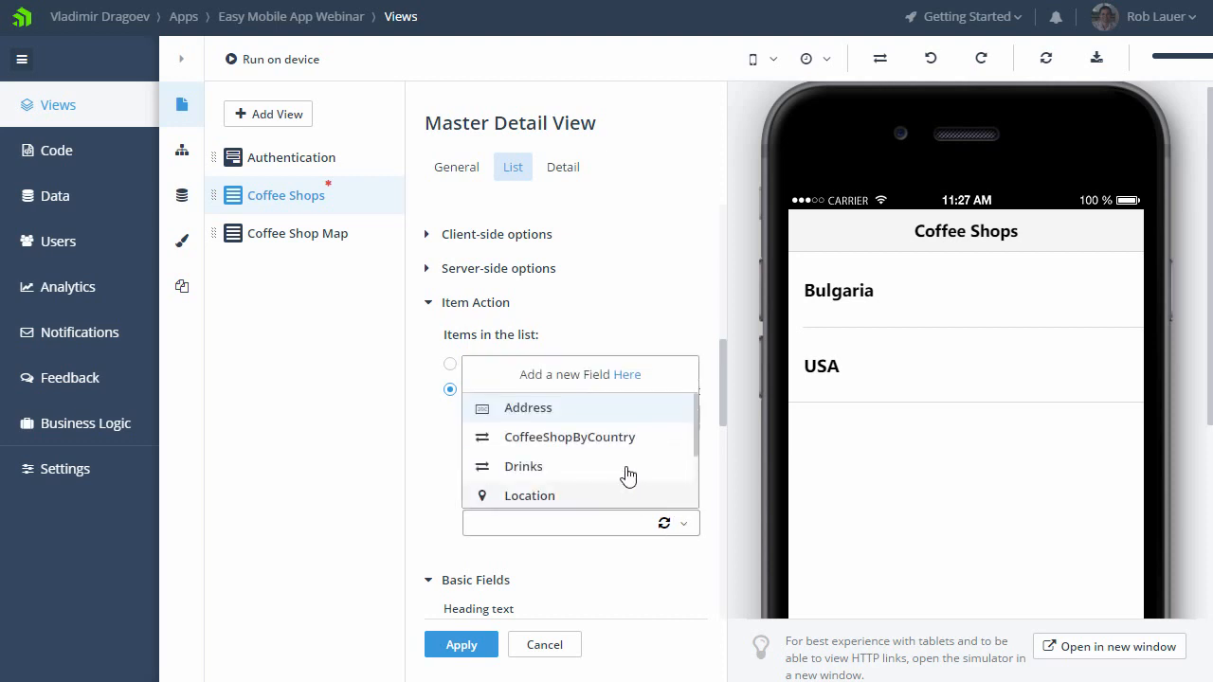
click(616, 439)
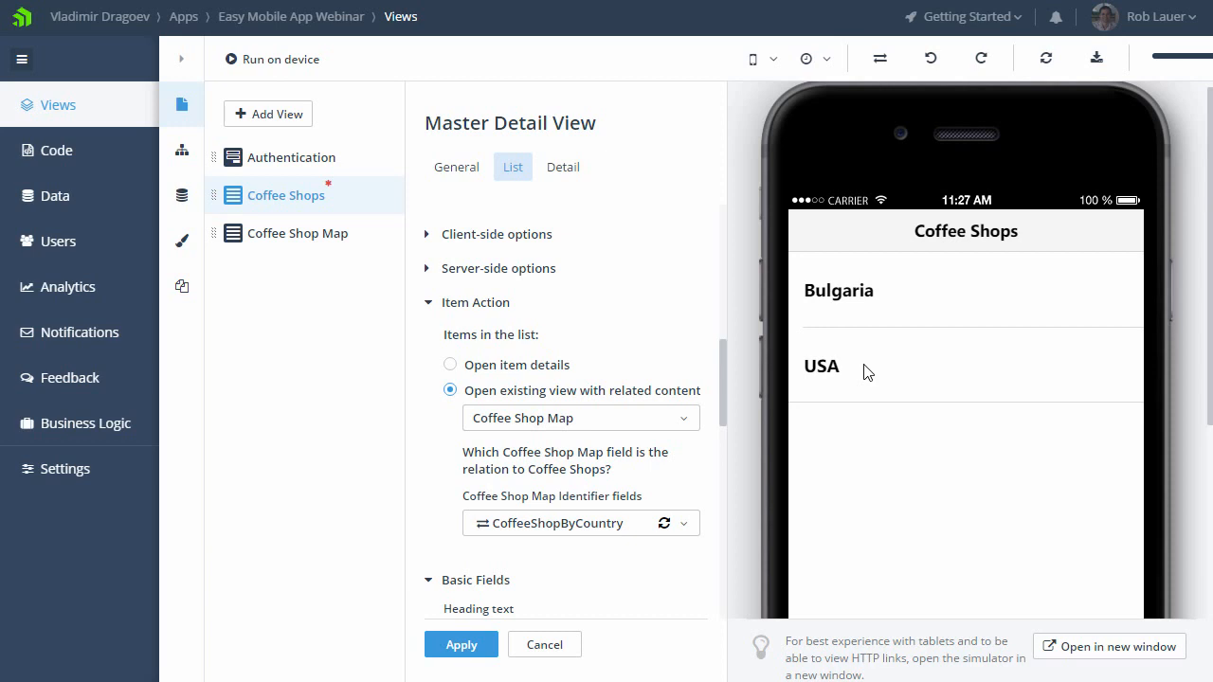
drag(720, 403, 716, 459)
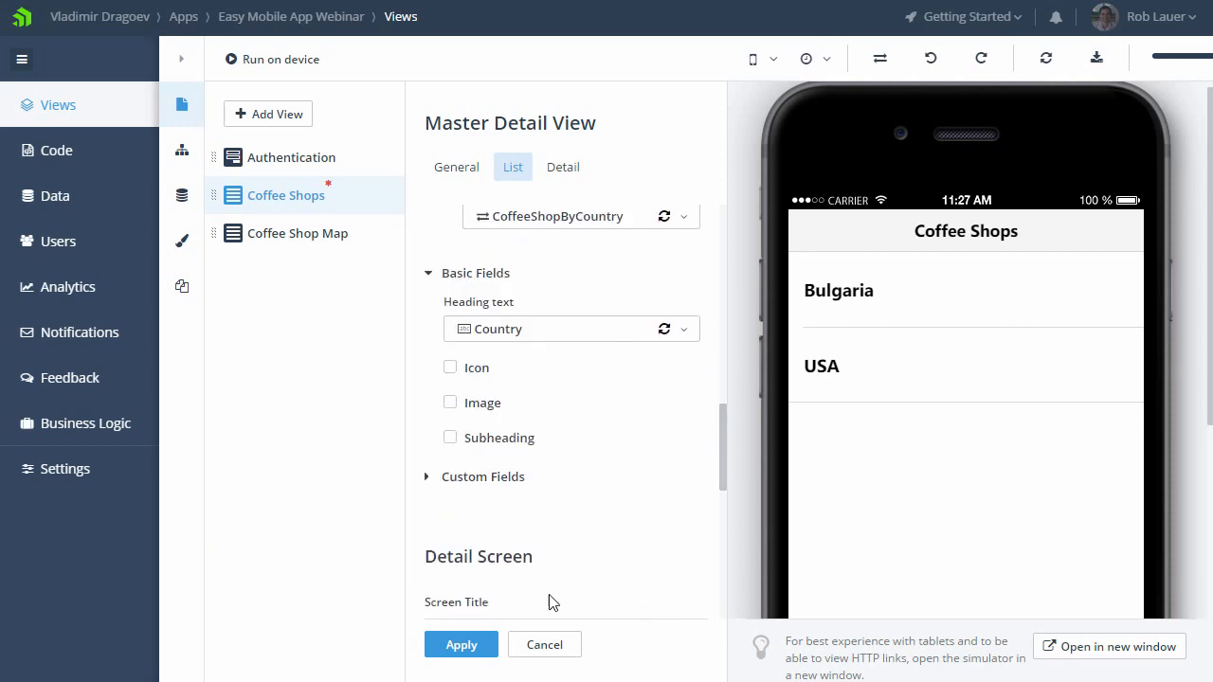
click(459, 645)
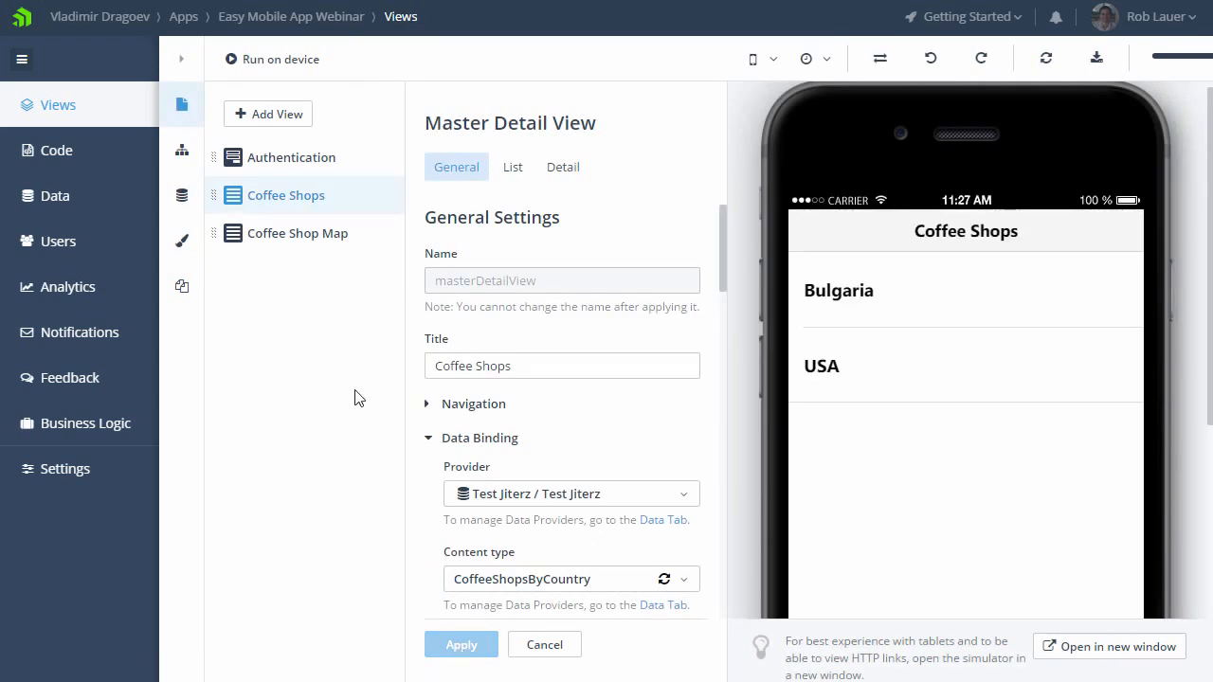
Step: Make the Coffee Shop Map view's detail screen title data-bound to the Name field and apply the change
click(286, 236)
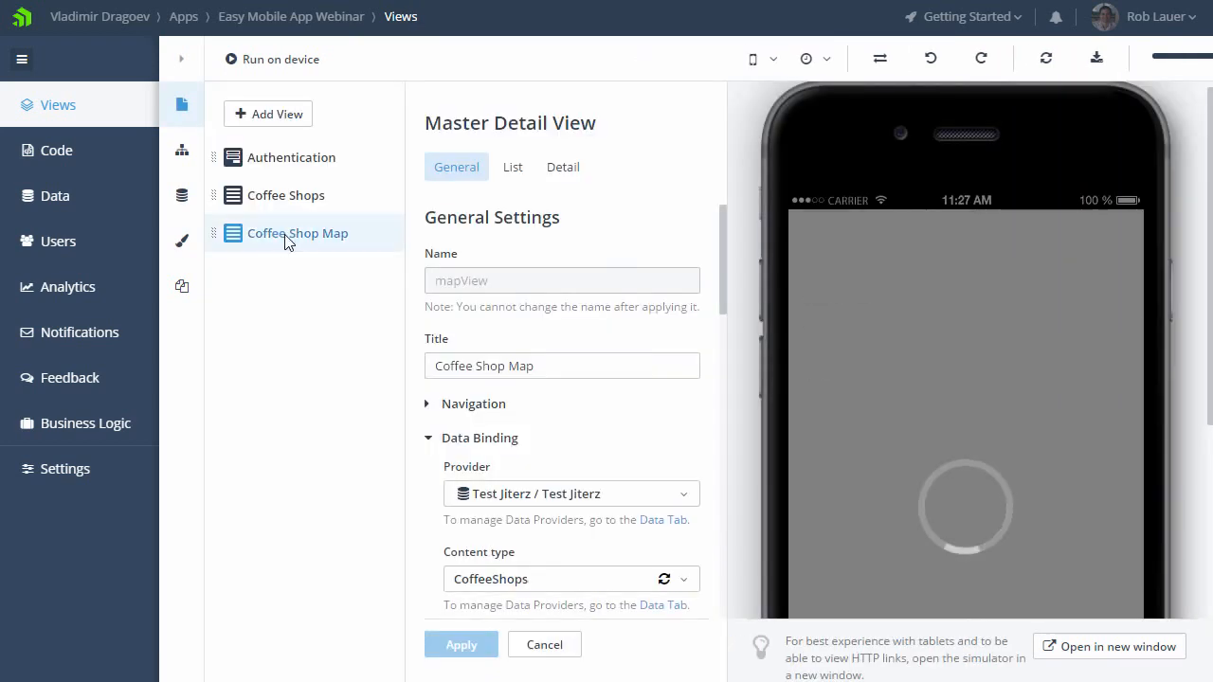
click(563, 173)
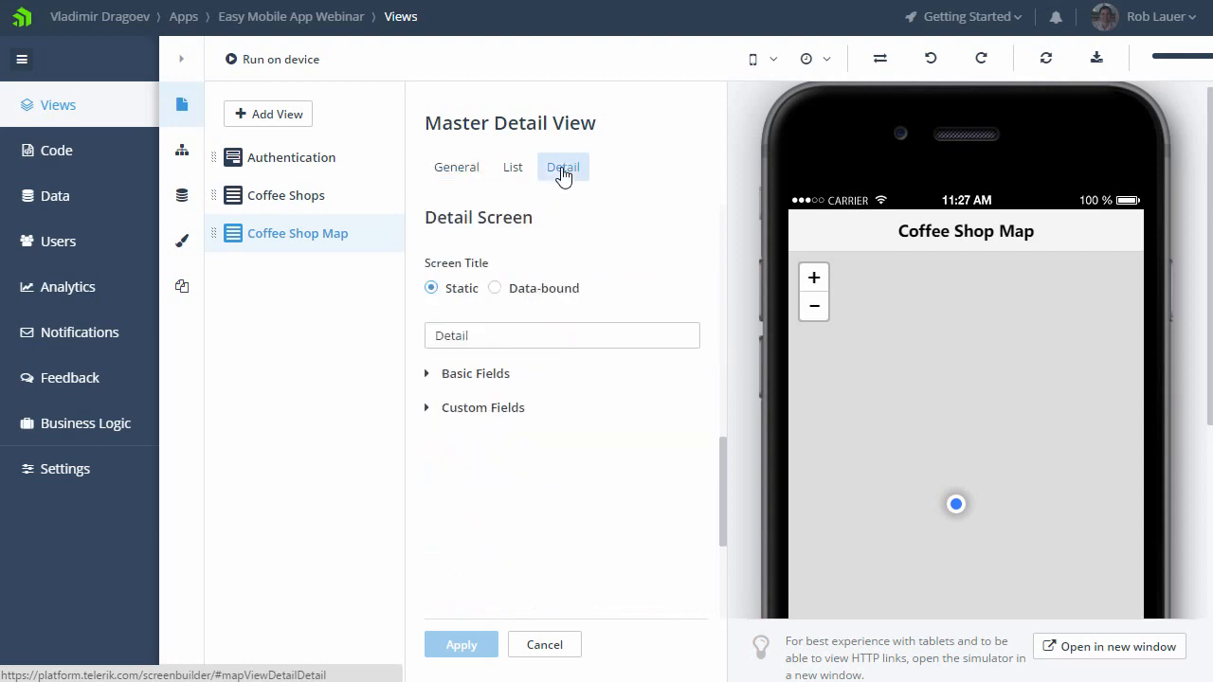
click(526, 295)
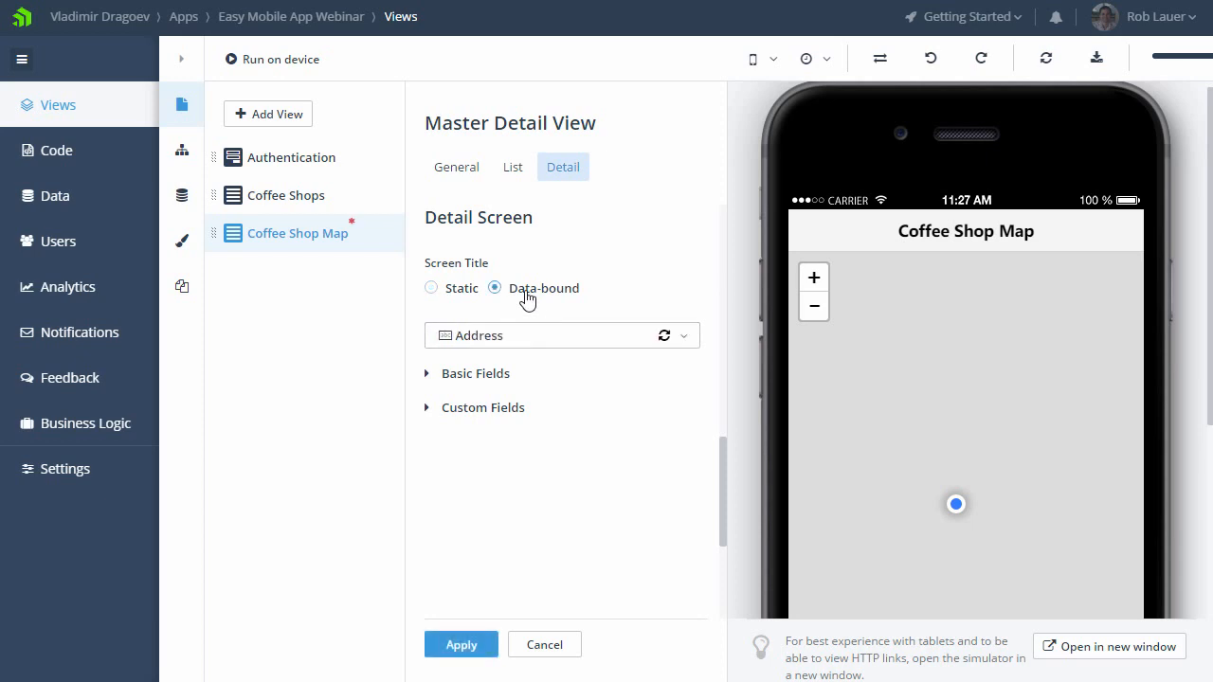
click(687, 341)
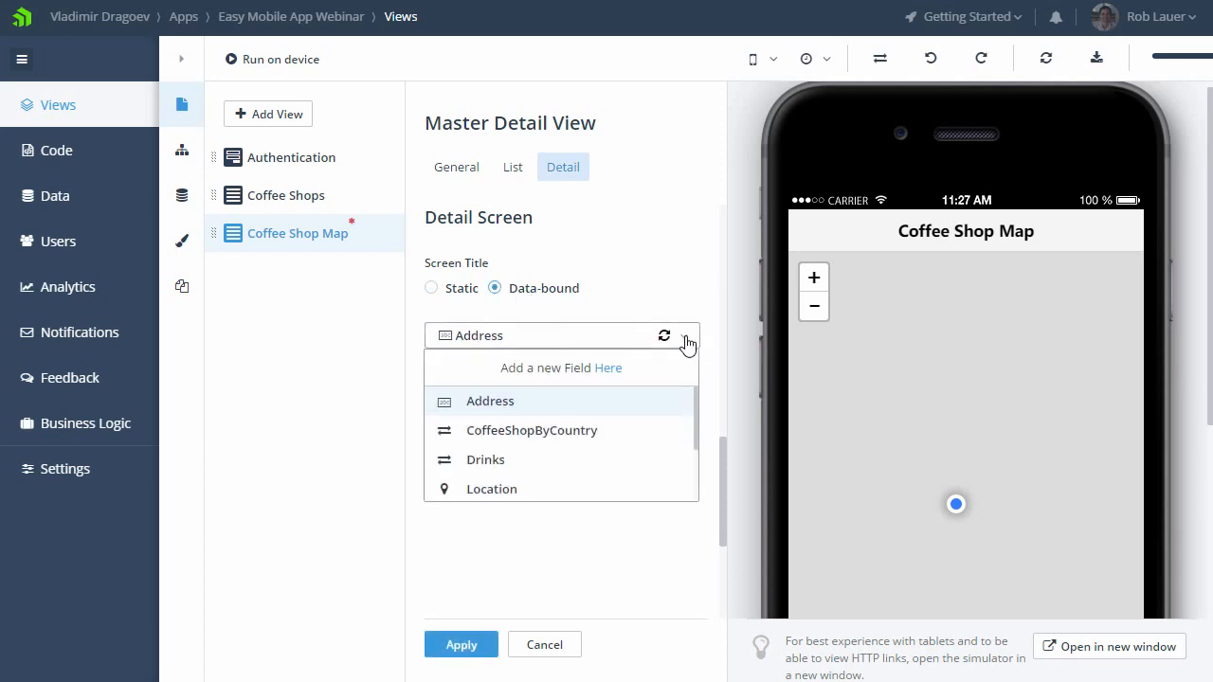
drag(696, 401, 698, 460)
click(497, 435)
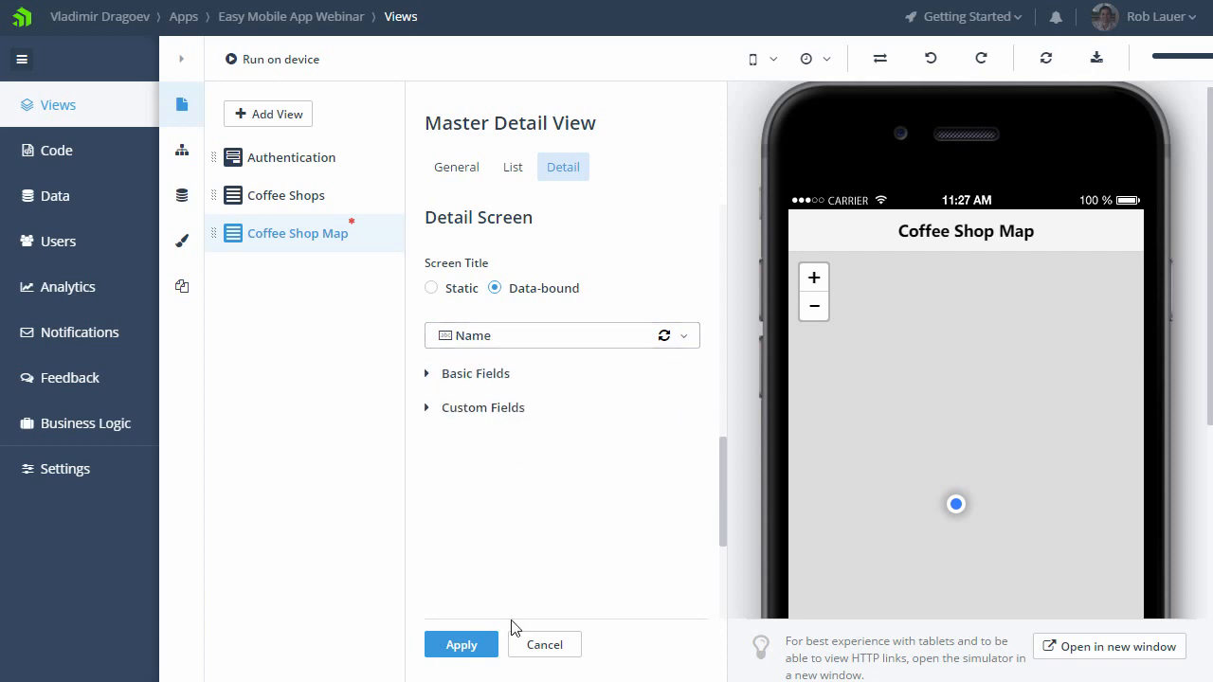
click(461, 644)
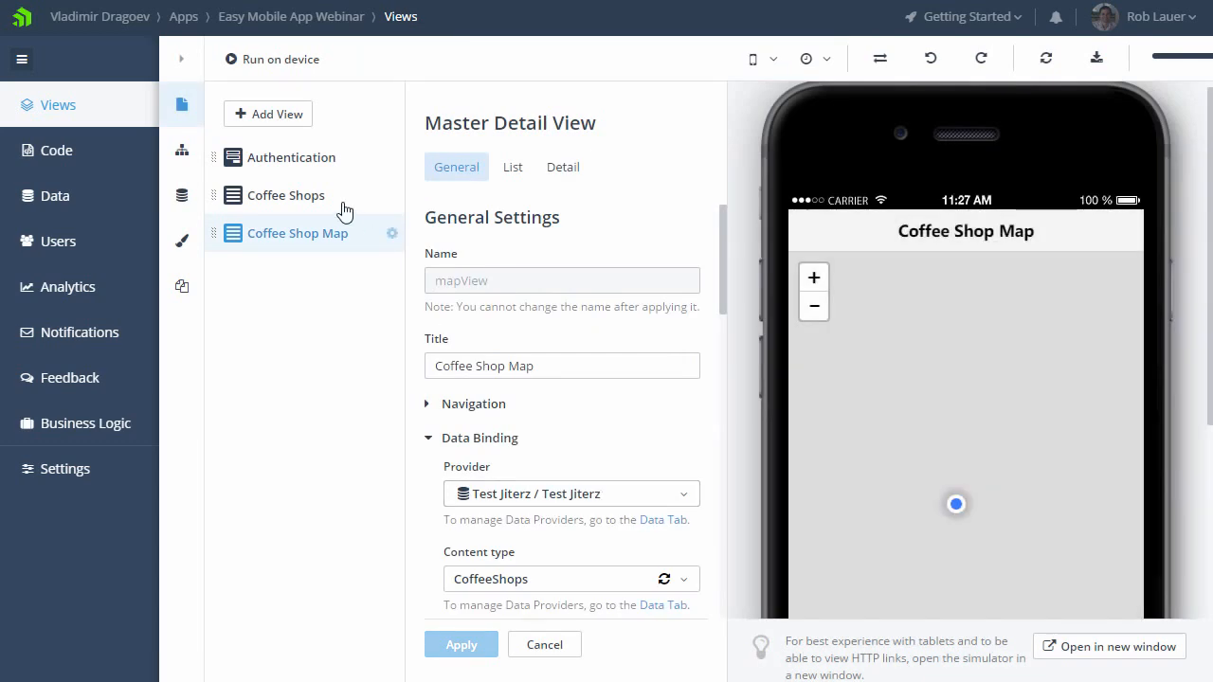
Step: Test the USA entry of the Coffee Shops view in the simulator to check its link to the map
click(327, 201)
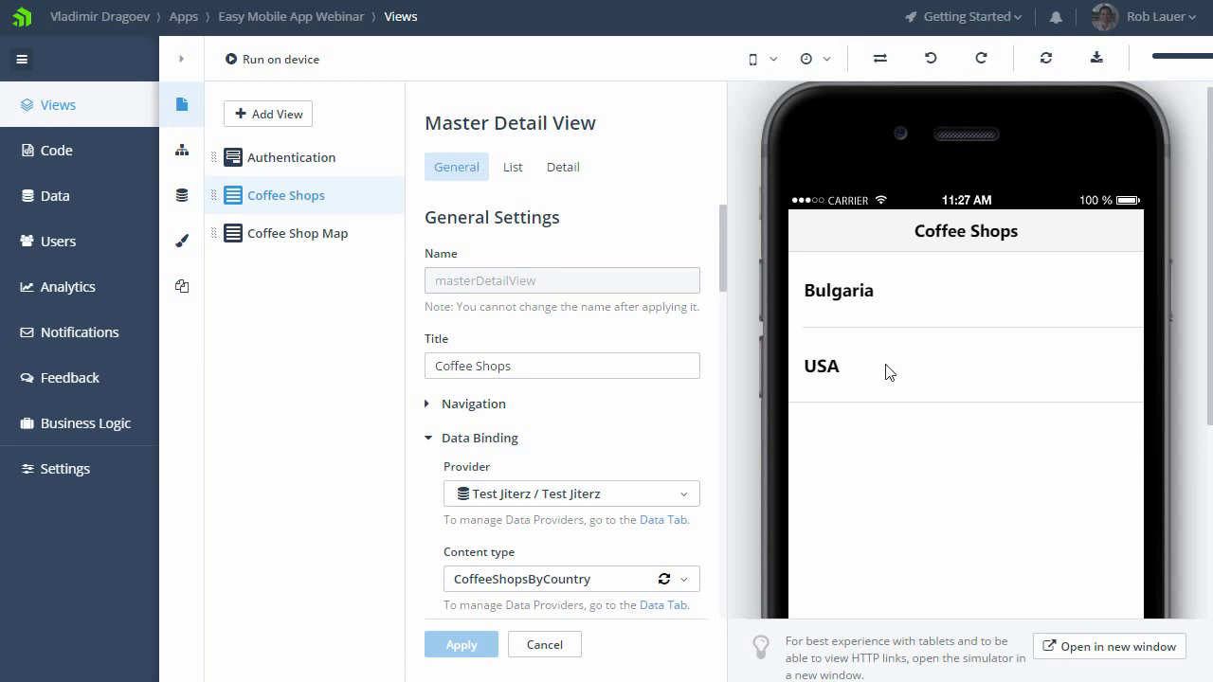
click(888, 364)
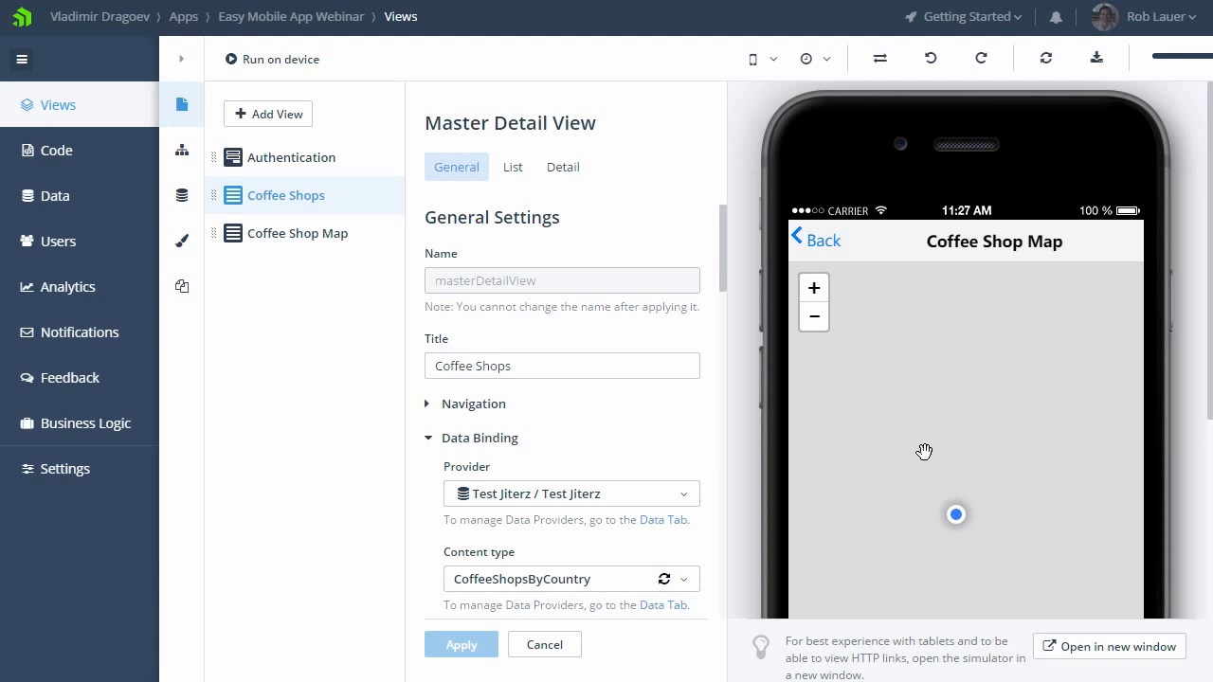
Step: Paste the Mapbox access token into the Coffee Shop Map view's client-side list options and apply the change
click(297, 237)
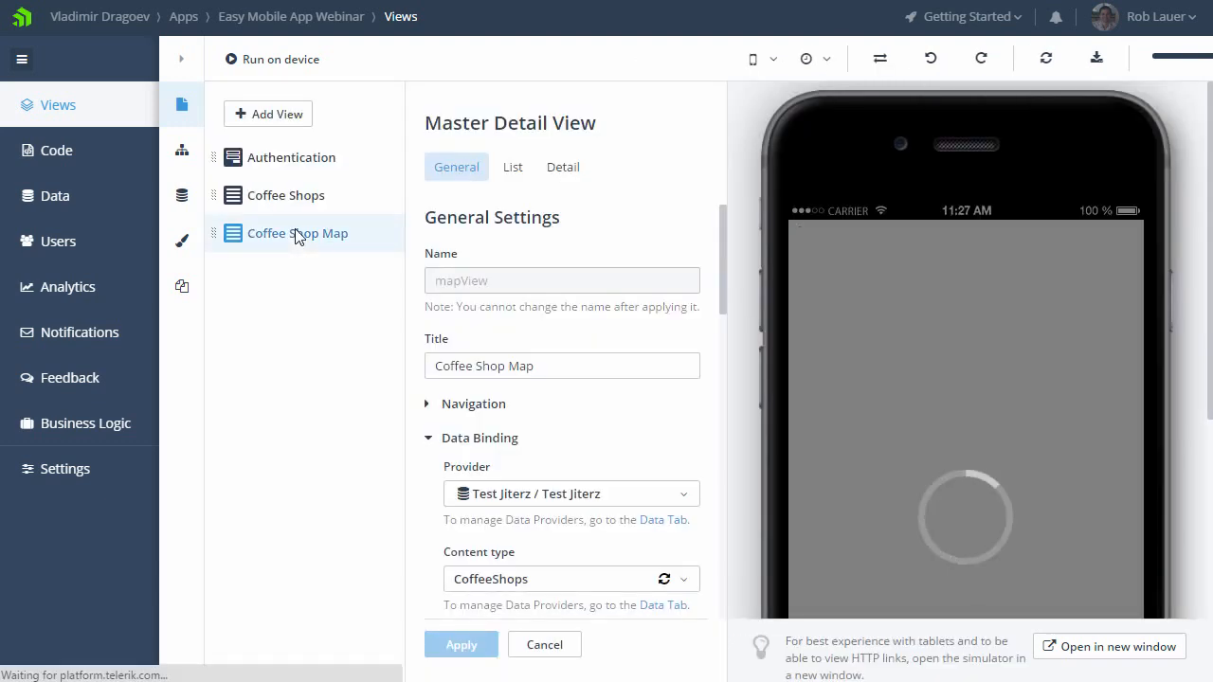
drag(721, 265, 728, 384)
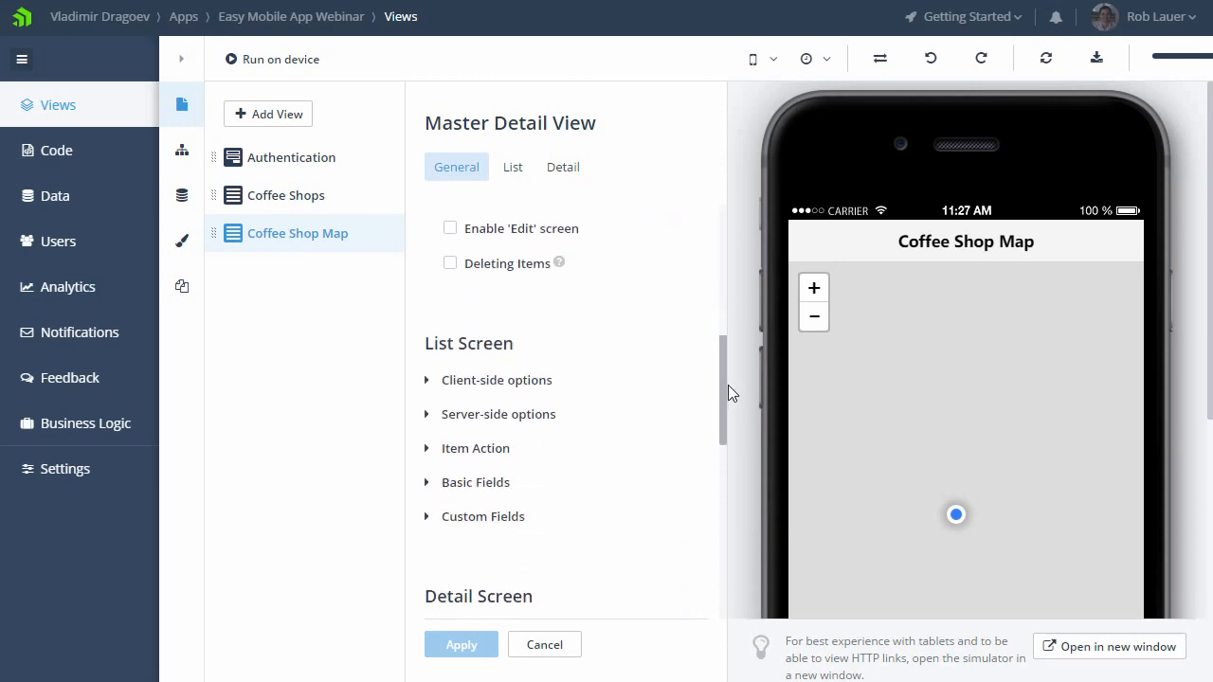
click(428, 383)
drag(715, 394, 722, 426)
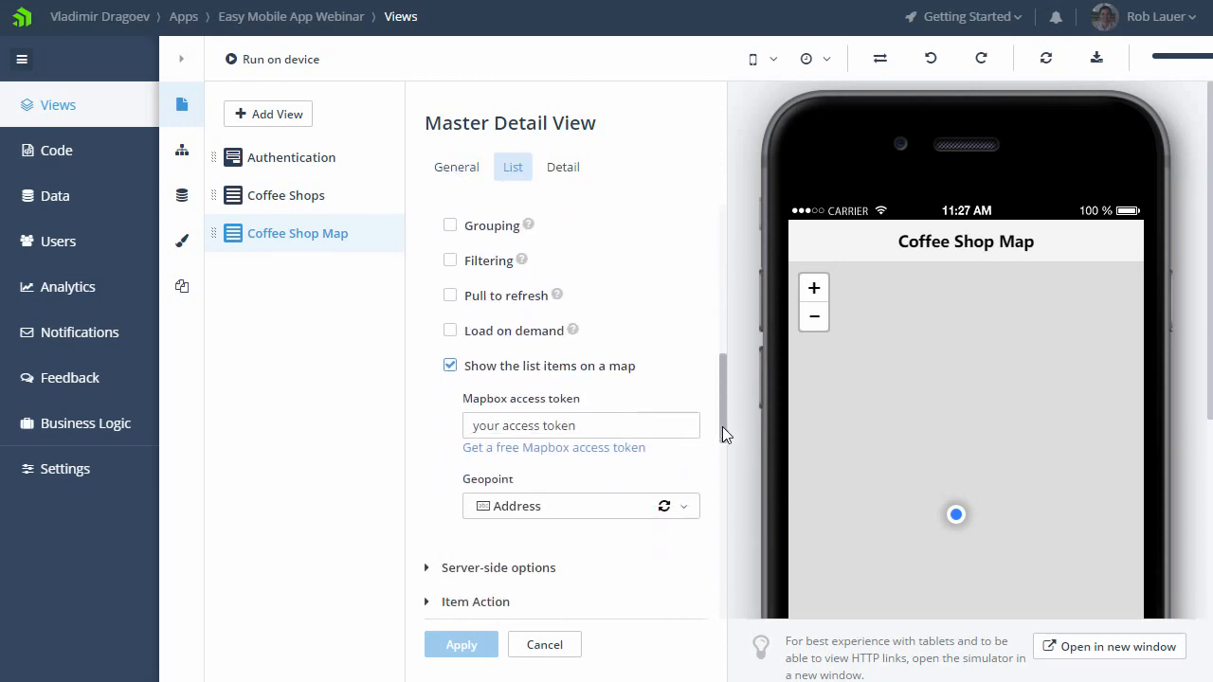
drag(620, 422, 417, 421)
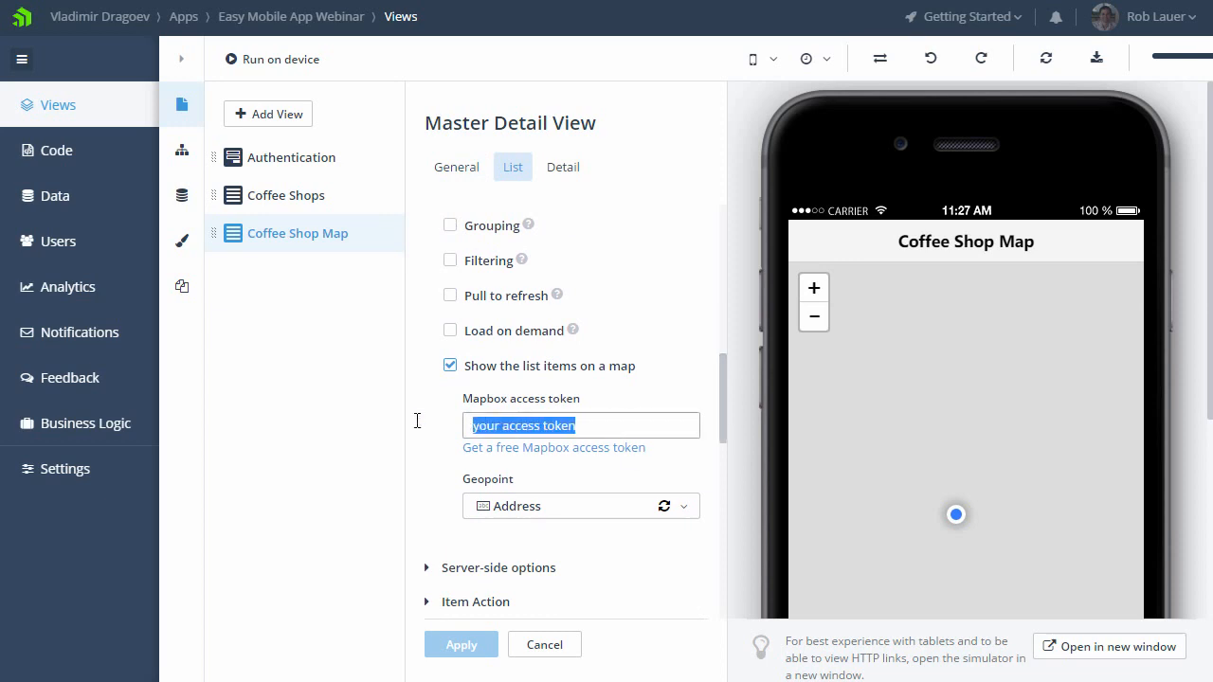
key(ctrl+v)
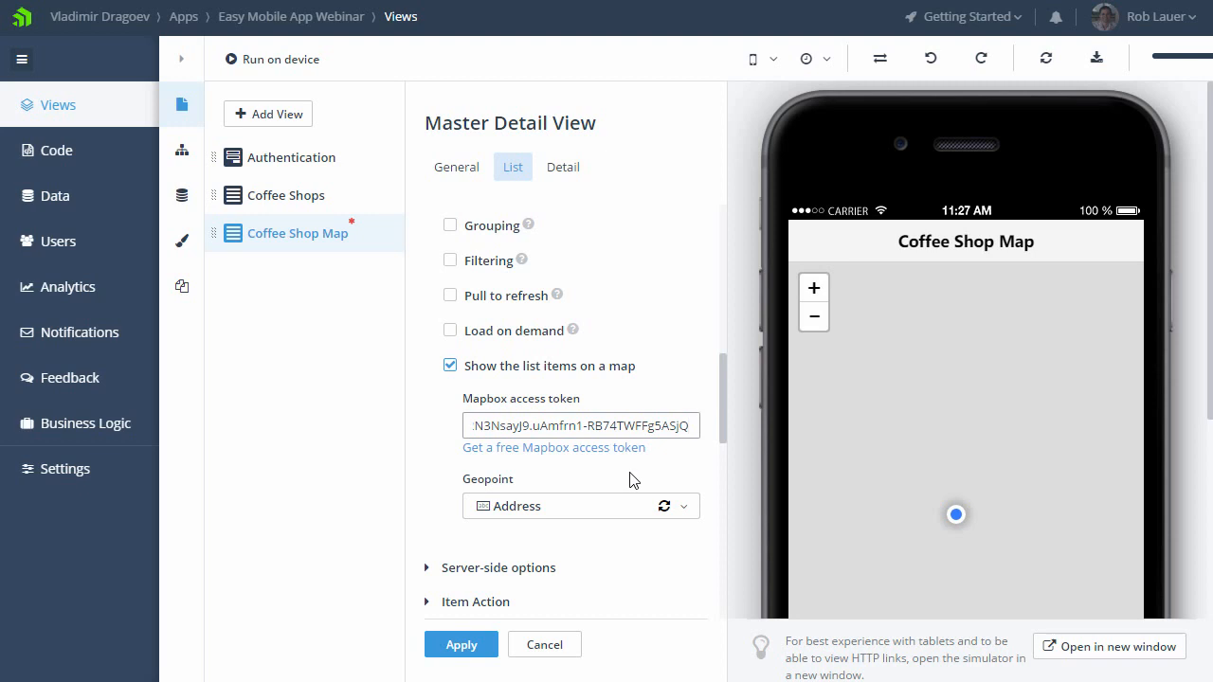
click(454, 647)
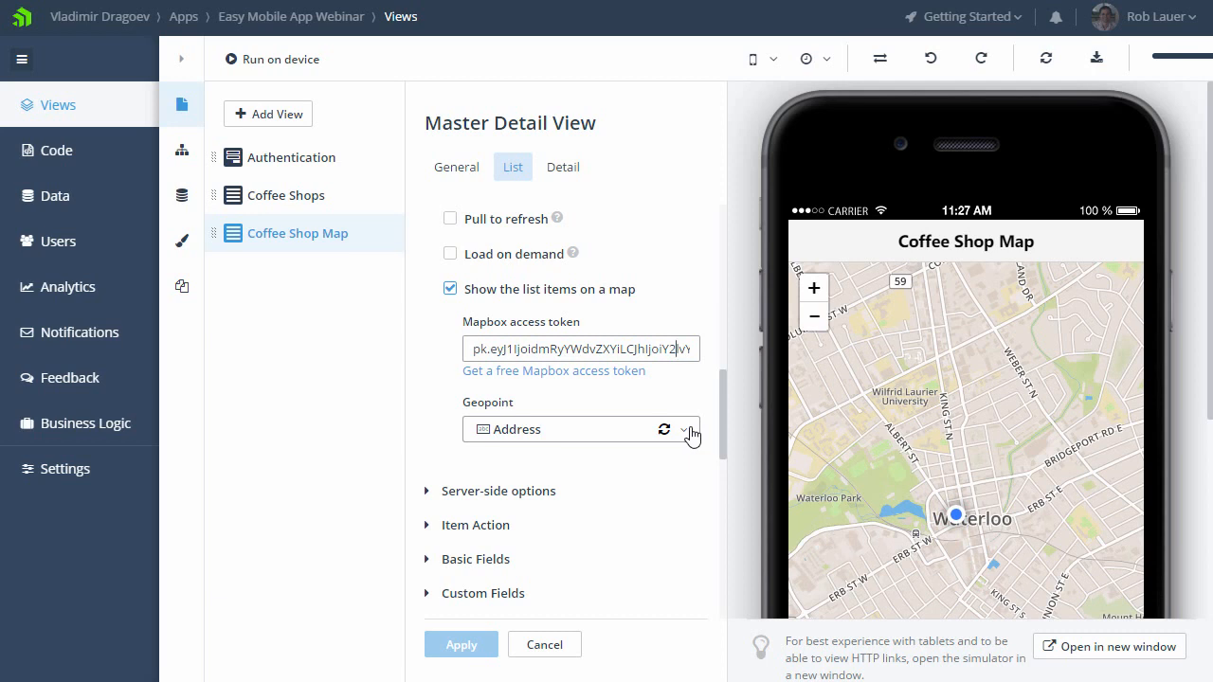
Step: Set the Coffee Shop Map view's geopoint to the Location field and apply the change
click(691, 434)
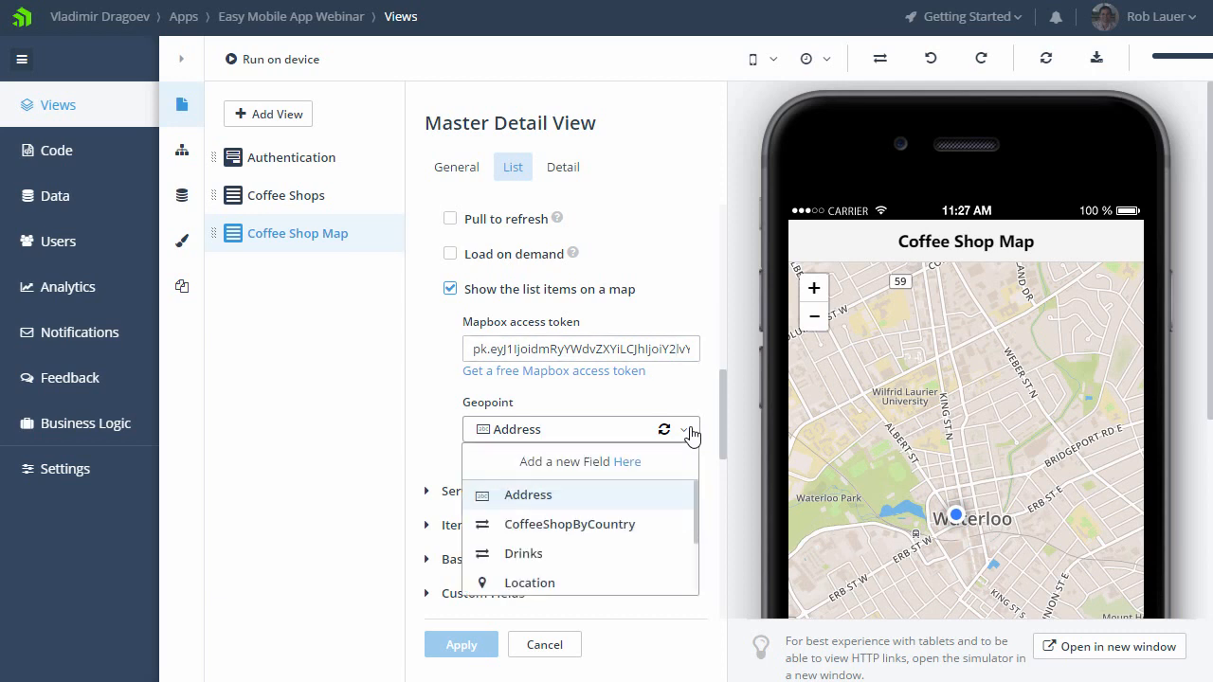
click(618, 585)
click(453, 645)
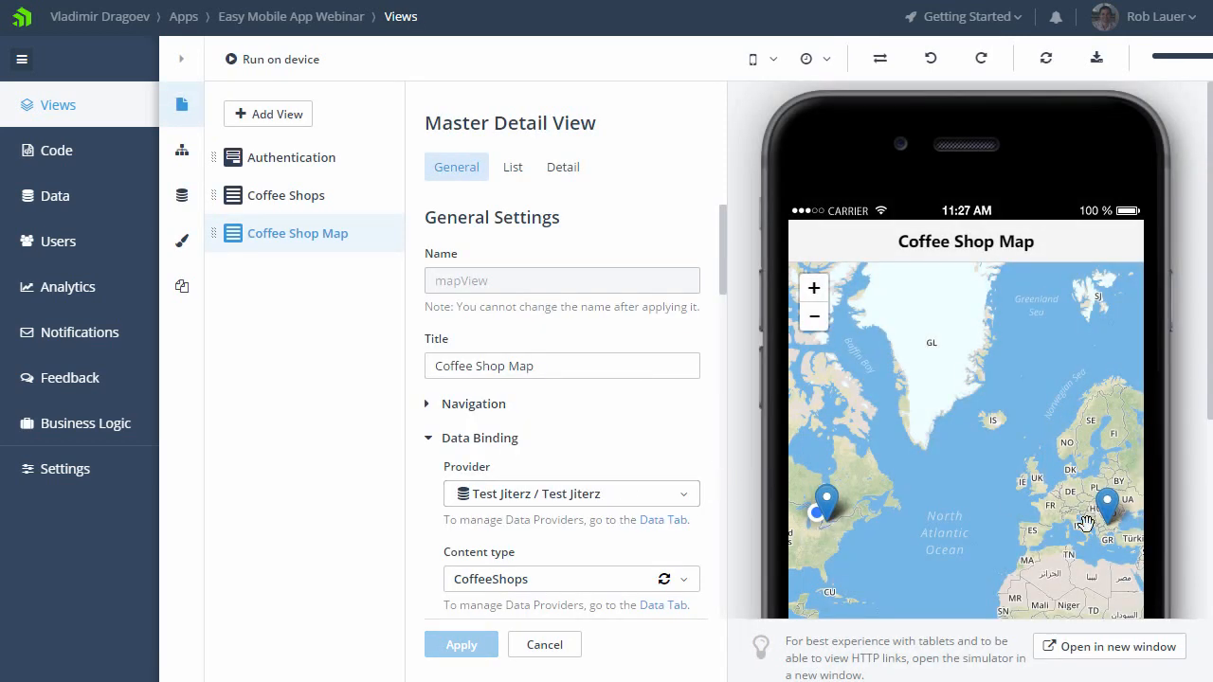
Step: Test the Bulgaria entry of the Coffee Shops view in the simulator and examine its shop markers around Sofia up close
click(289, 197)
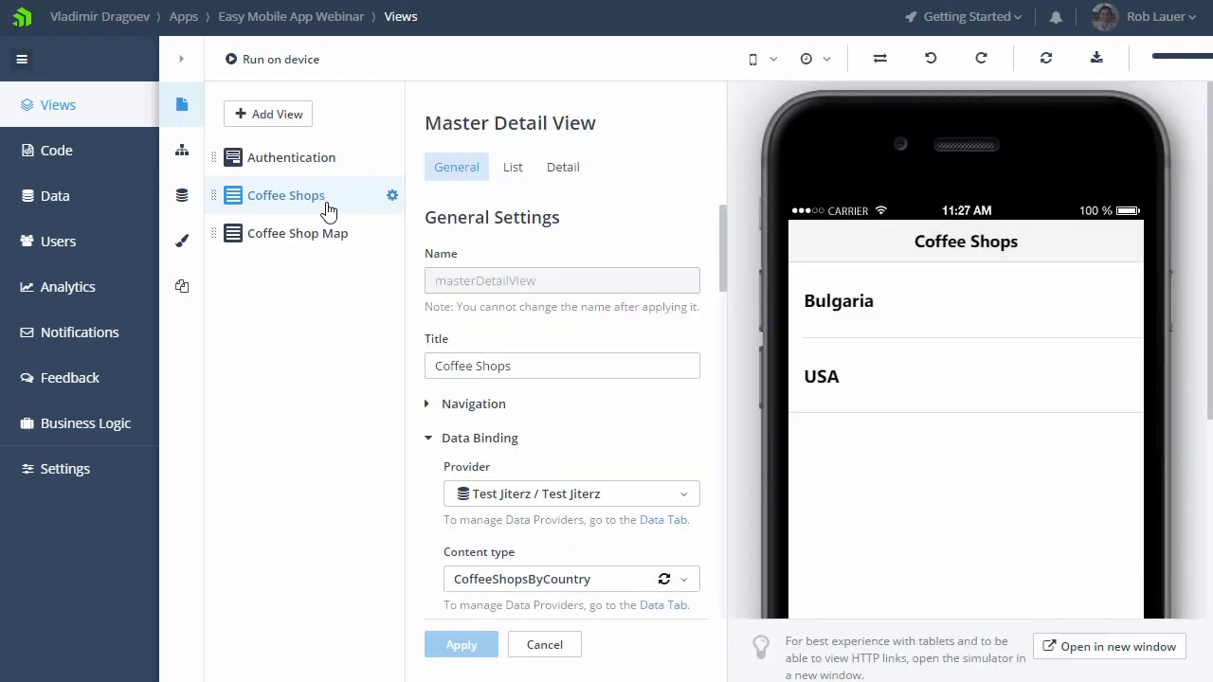
click(1014, 307)
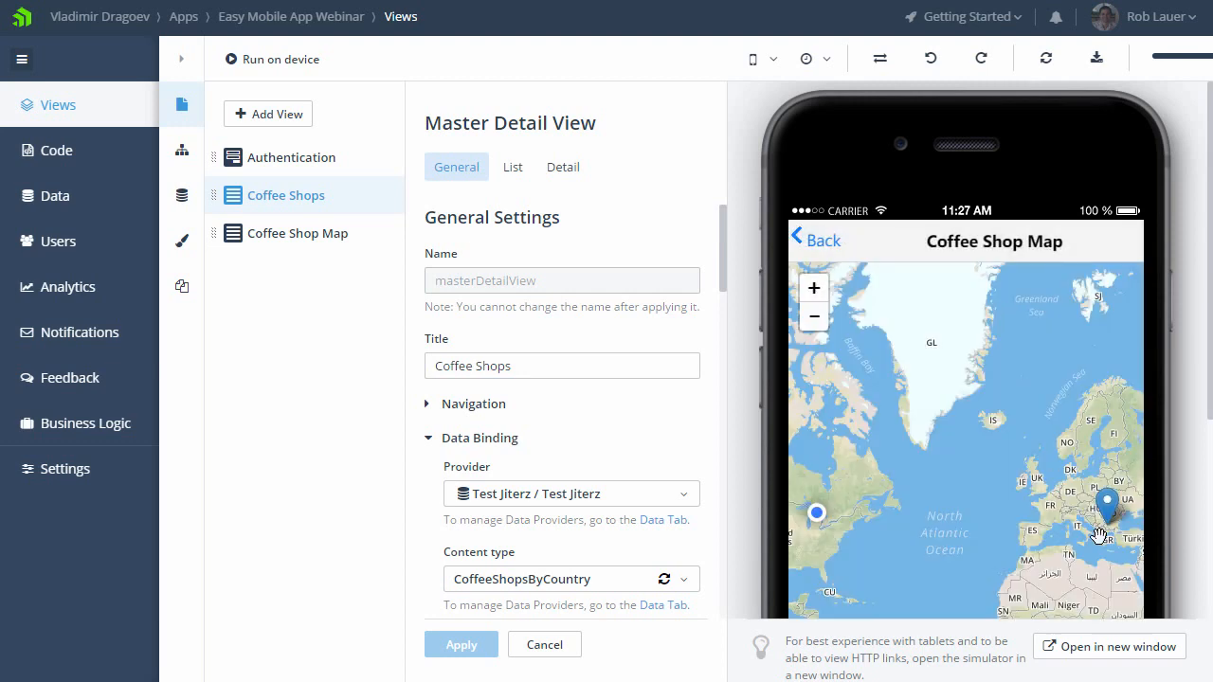
drag(1074, 541, 1008, 503)
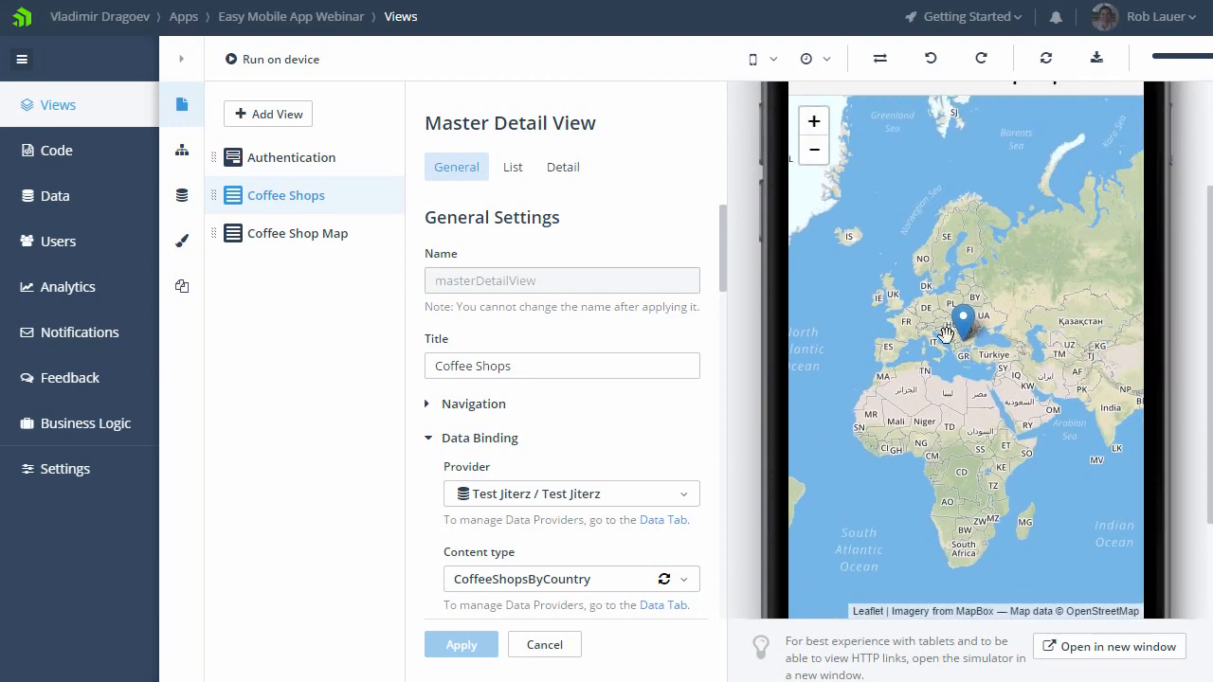
click(811, 132)
click(812, 132)
click(812, 132)
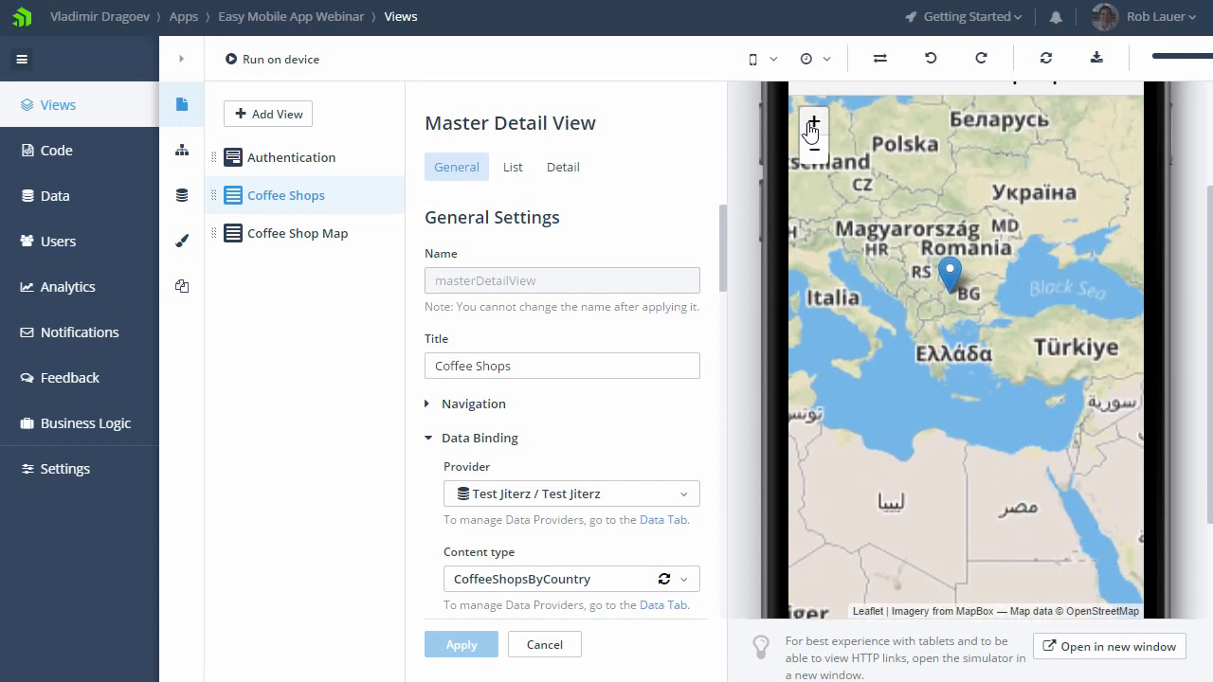
click(812, 132)
click(812, 132)
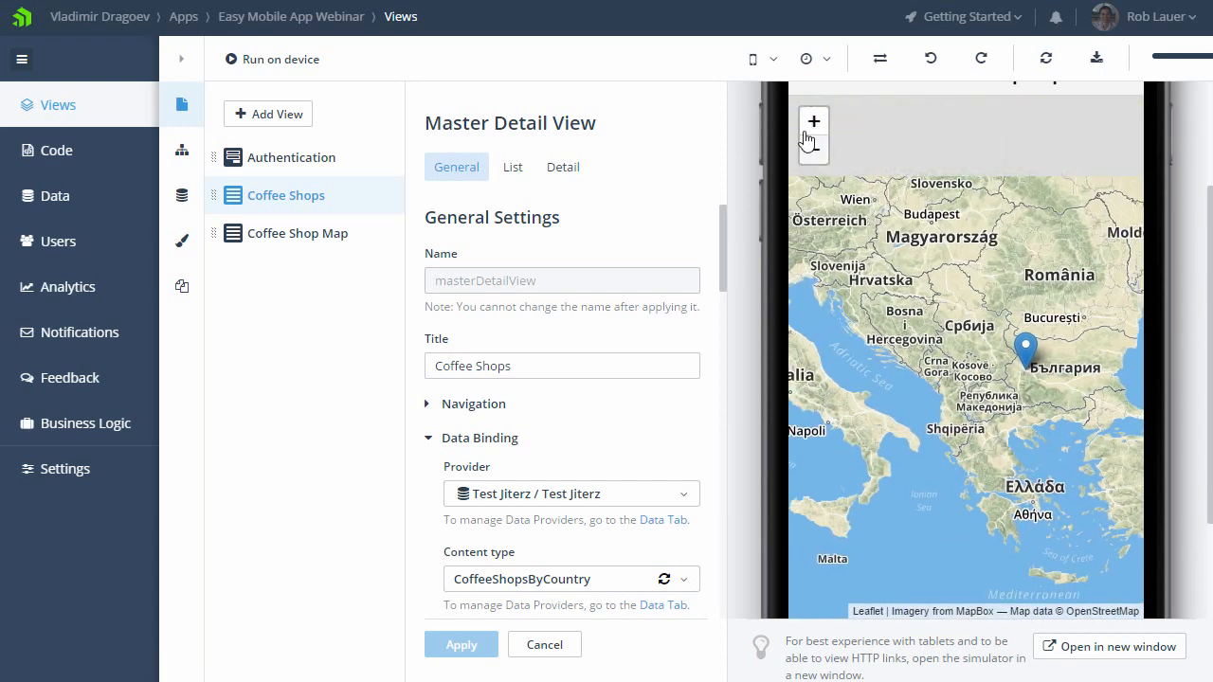
click(815, 130)
click(816, 129)
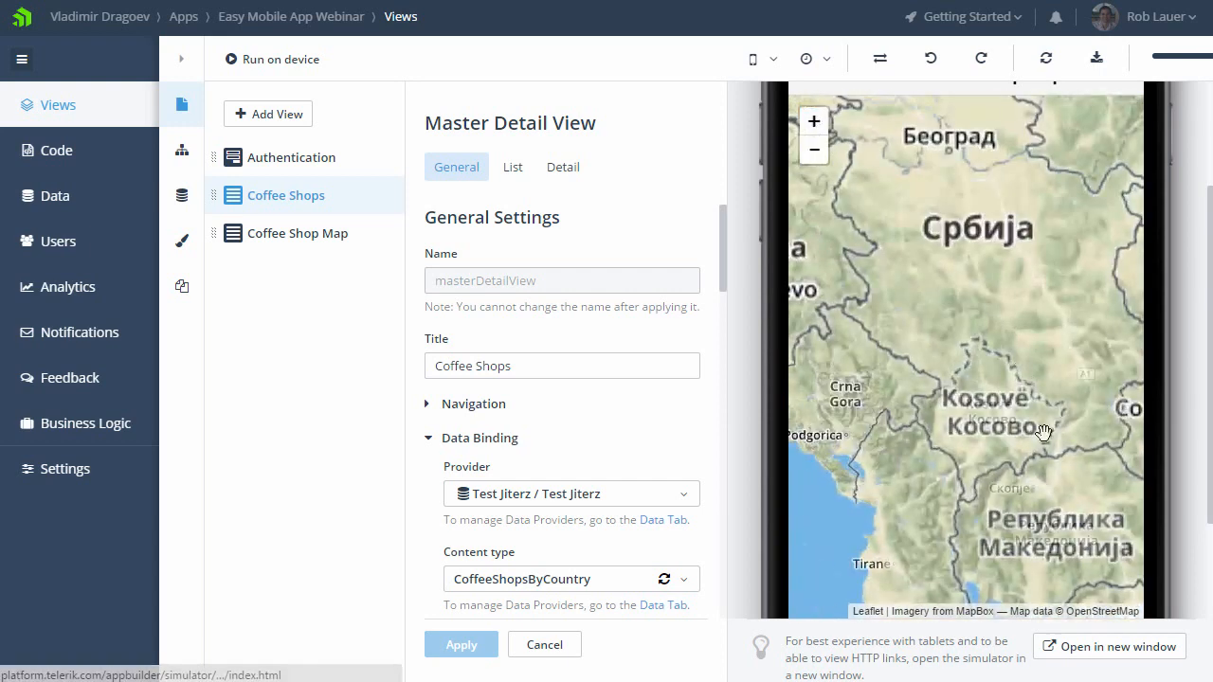
drag(1023, 445, 891, 398)
drag(1036, 406, 977, 414)
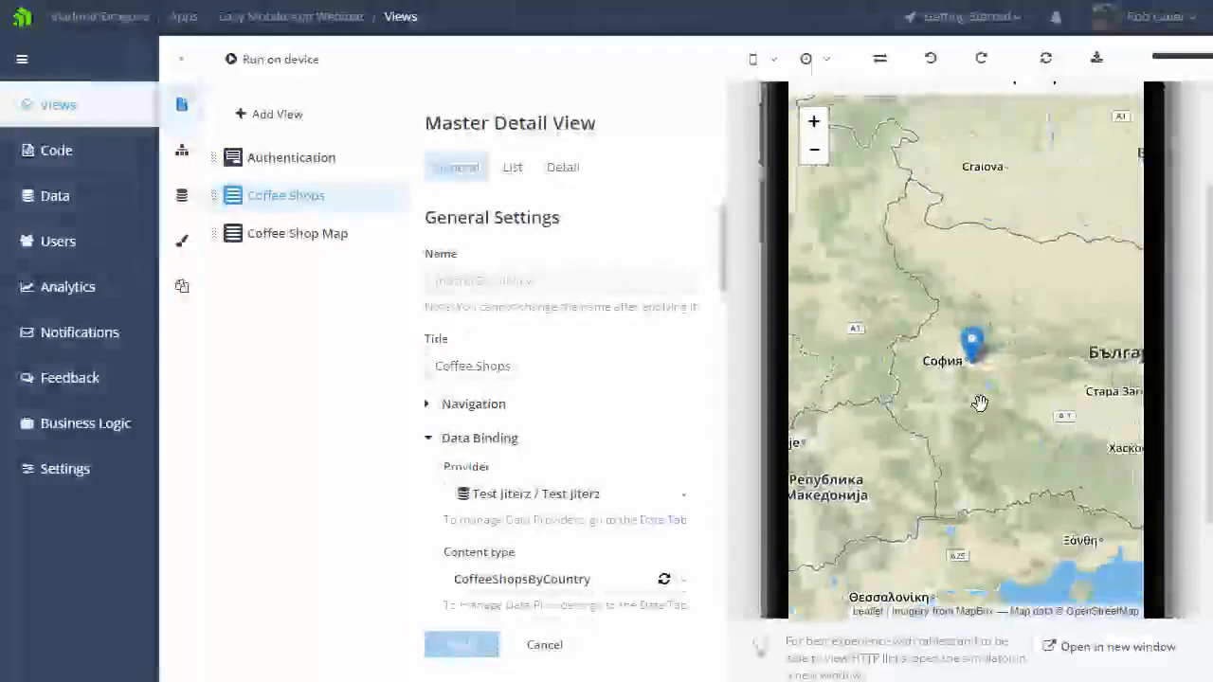
double_click(979, 403)
double_click(985, 373)
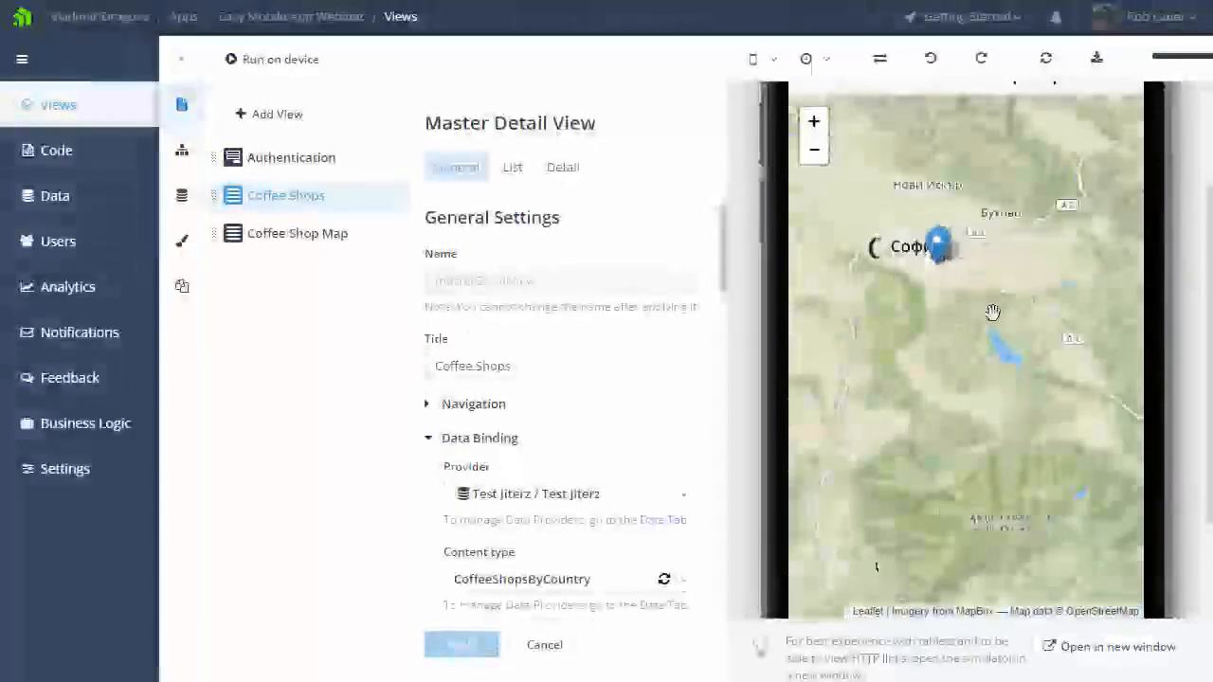
drag(985, 373, 1024, 431)
double_click(994, 414)
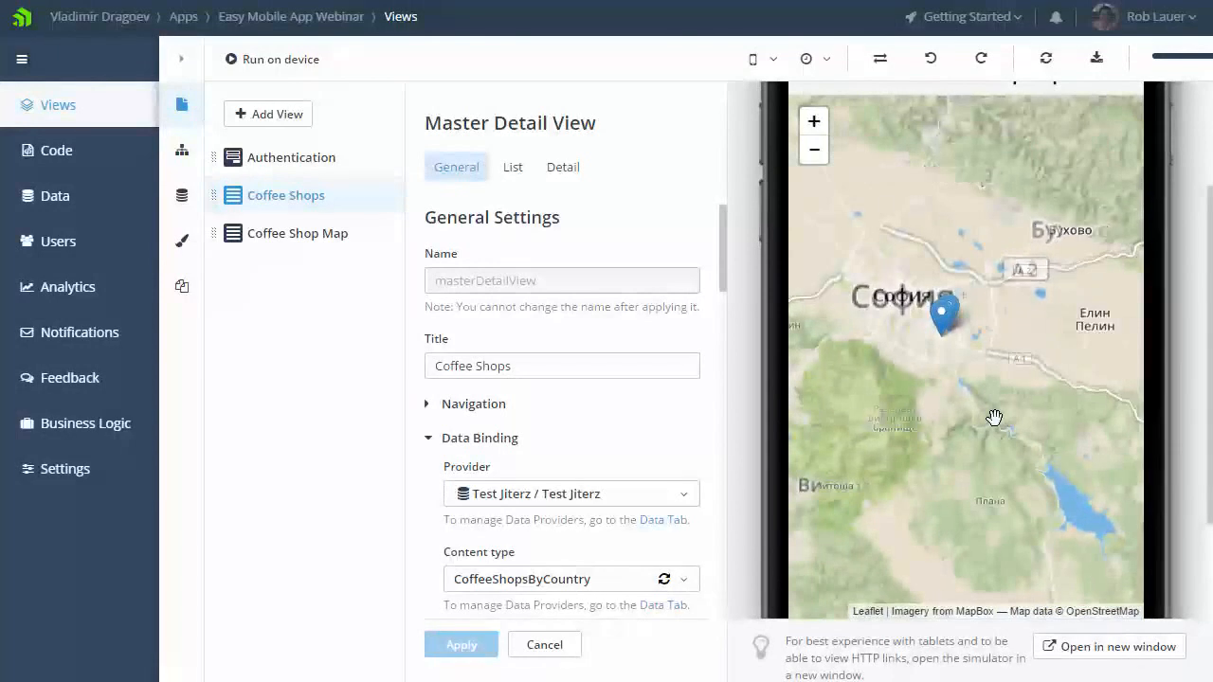
drag(930, 355, 941, 420)
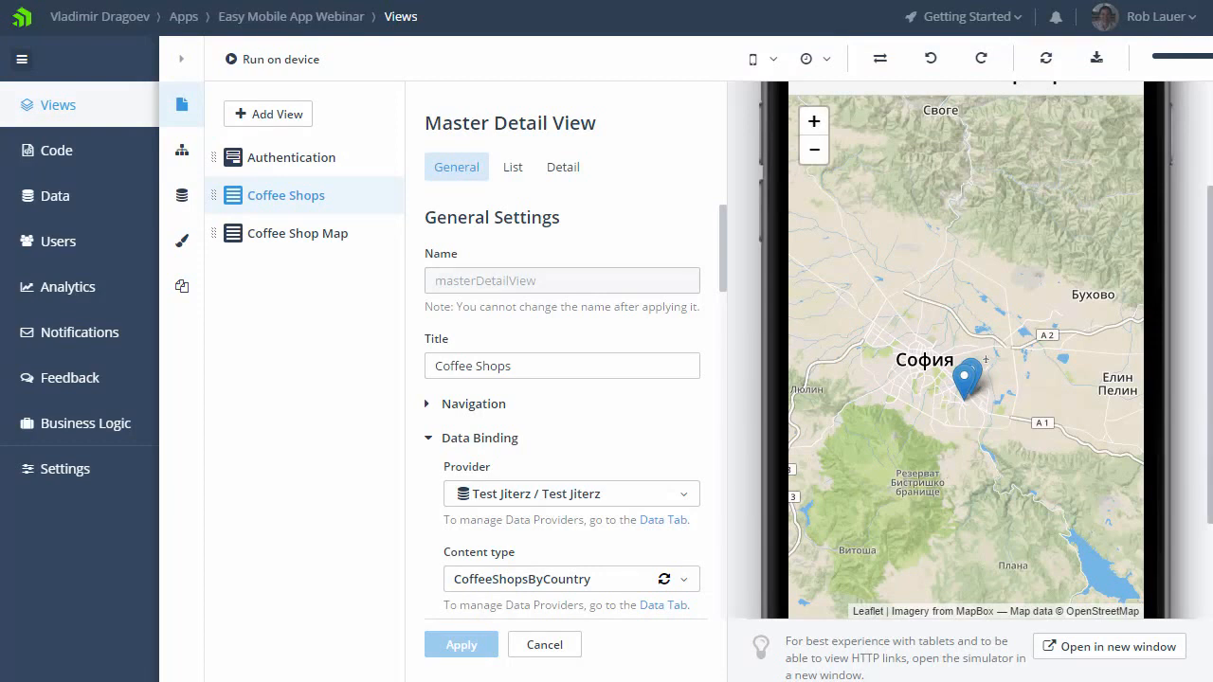
Step: Examine the shop markers near Sofia and their address on the simulator's Coffee Shop Map
scroll(1210, 419, up, 1)
scroll(1211, 419, up, 1)
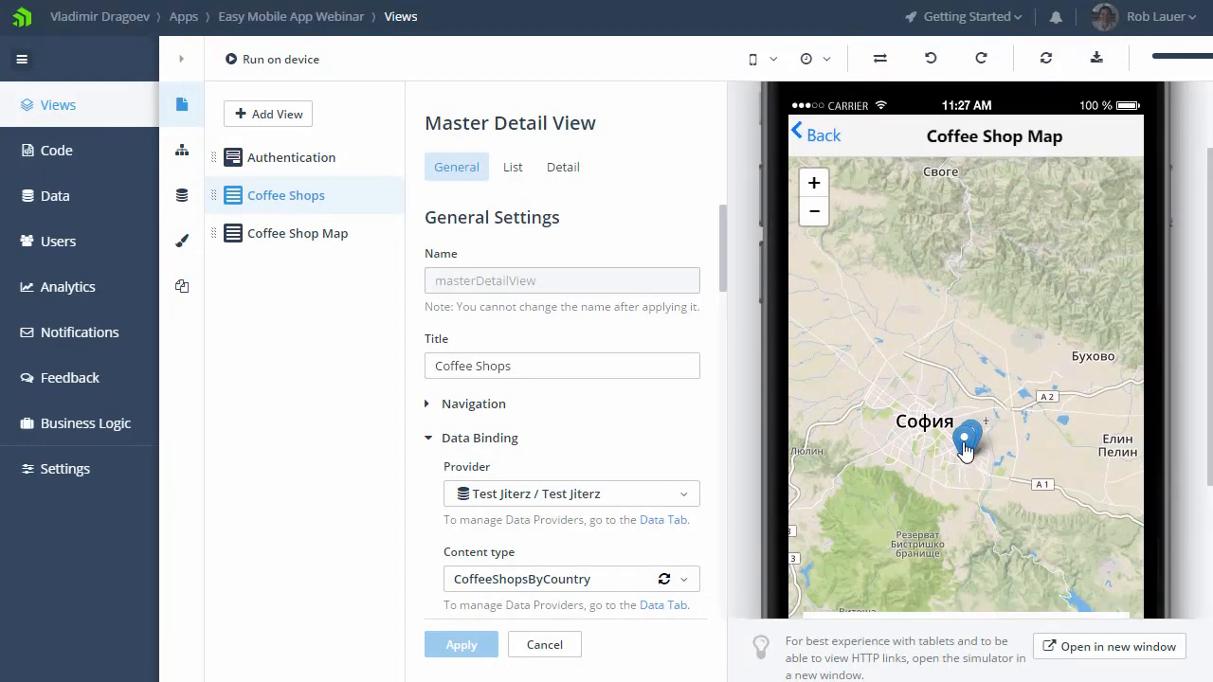
scroll(1210, 446, down, 1)
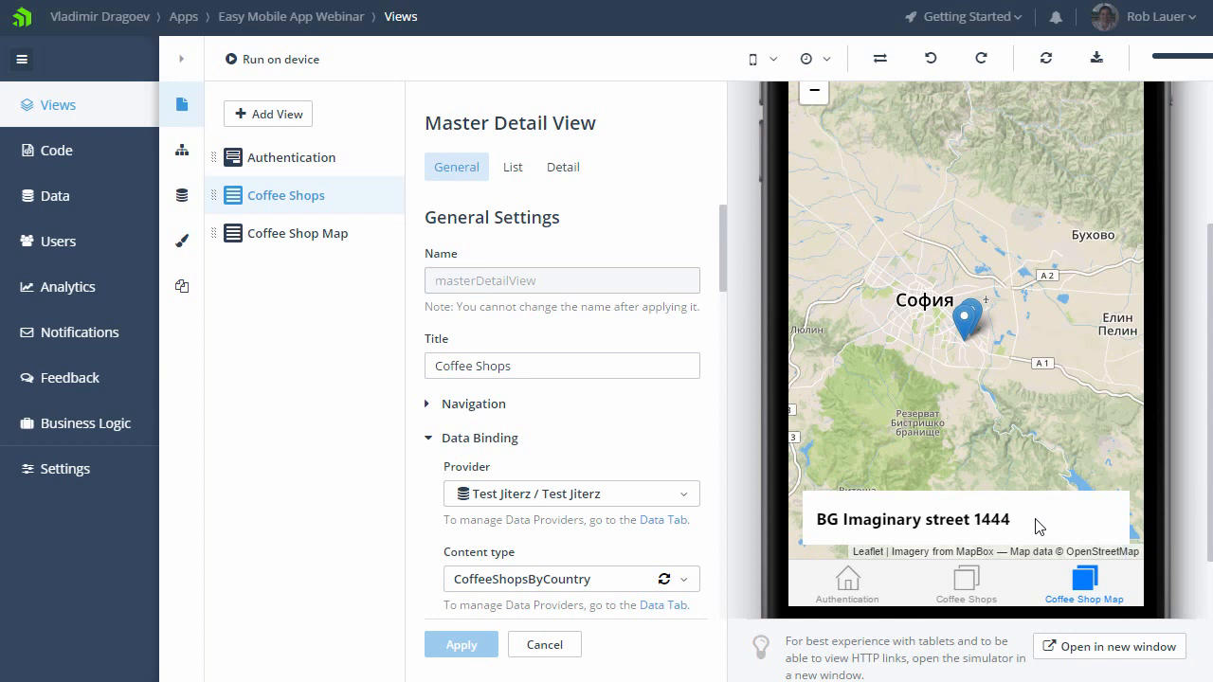
click(977, 318)
Step: Enable the Create screen, the Edit screen and item deletion for the Coffee Shops view and apply the changes
click(322, 166)
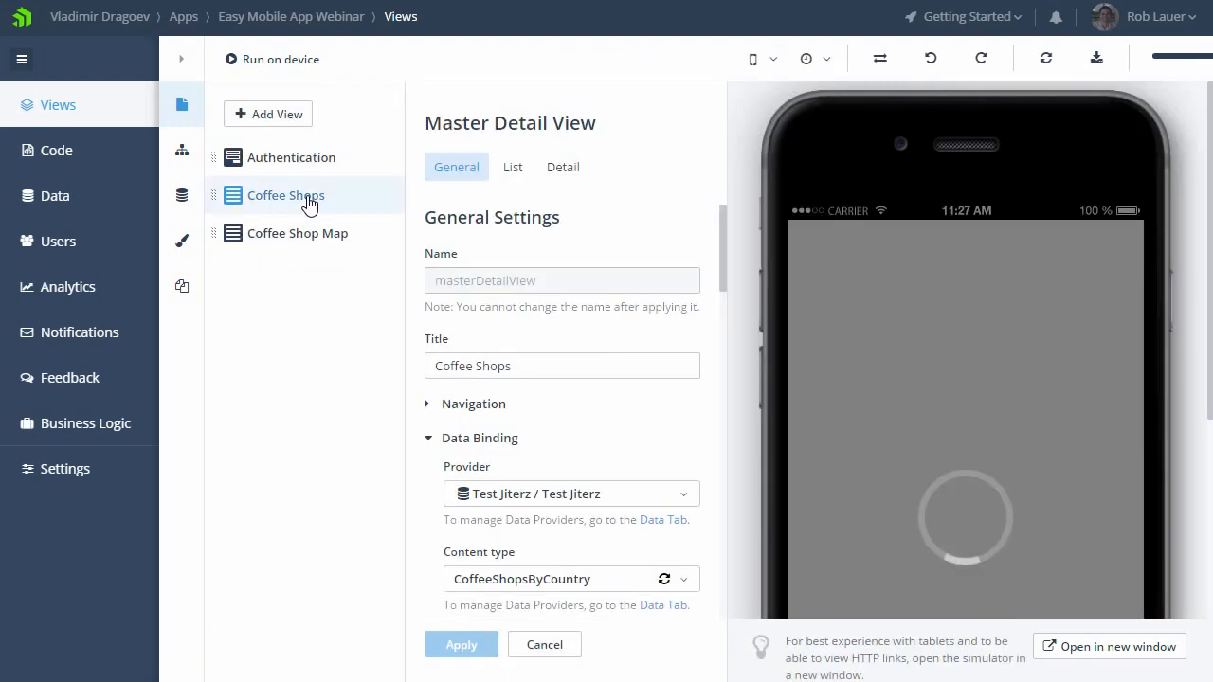
click(515, 170)
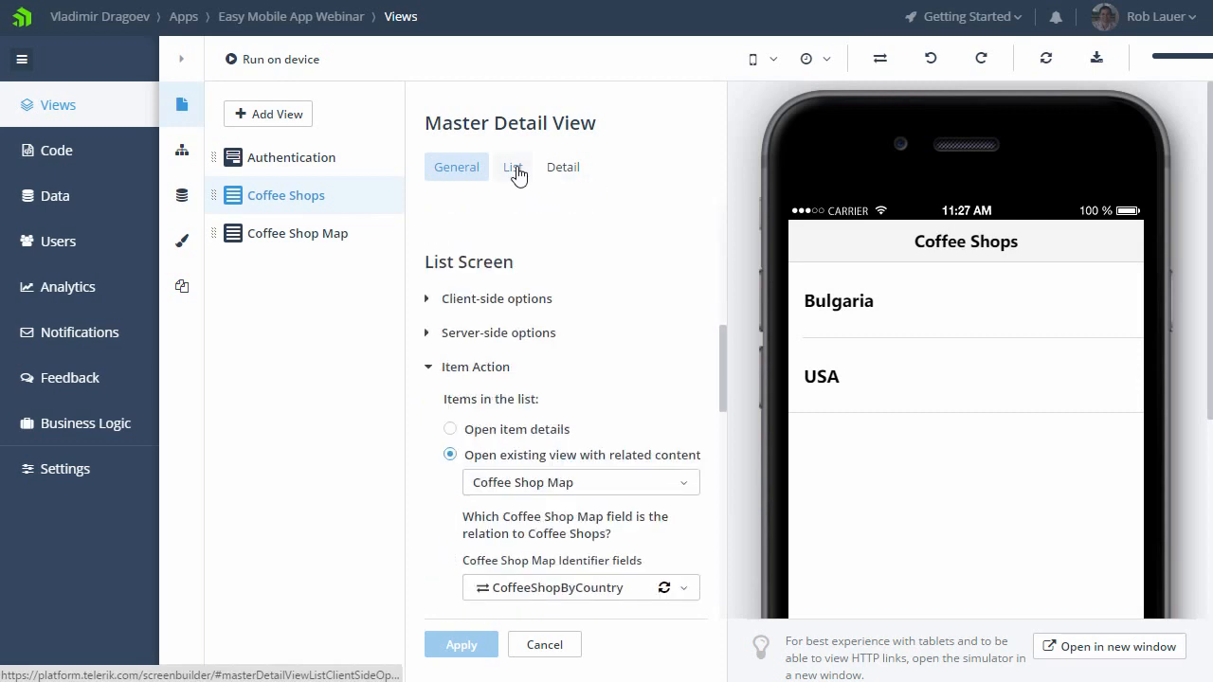
scroll(634, 421, down, 2)
scroll(634, 420, down, 1)
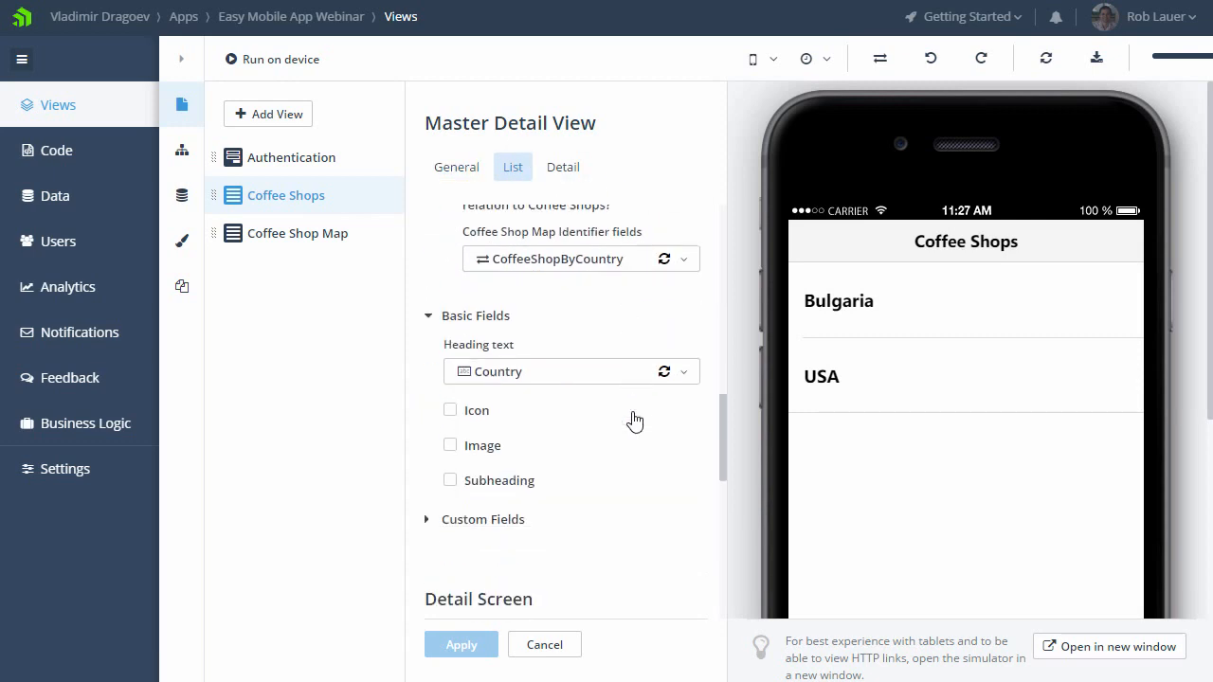
scroll(635, 420, up, 4)
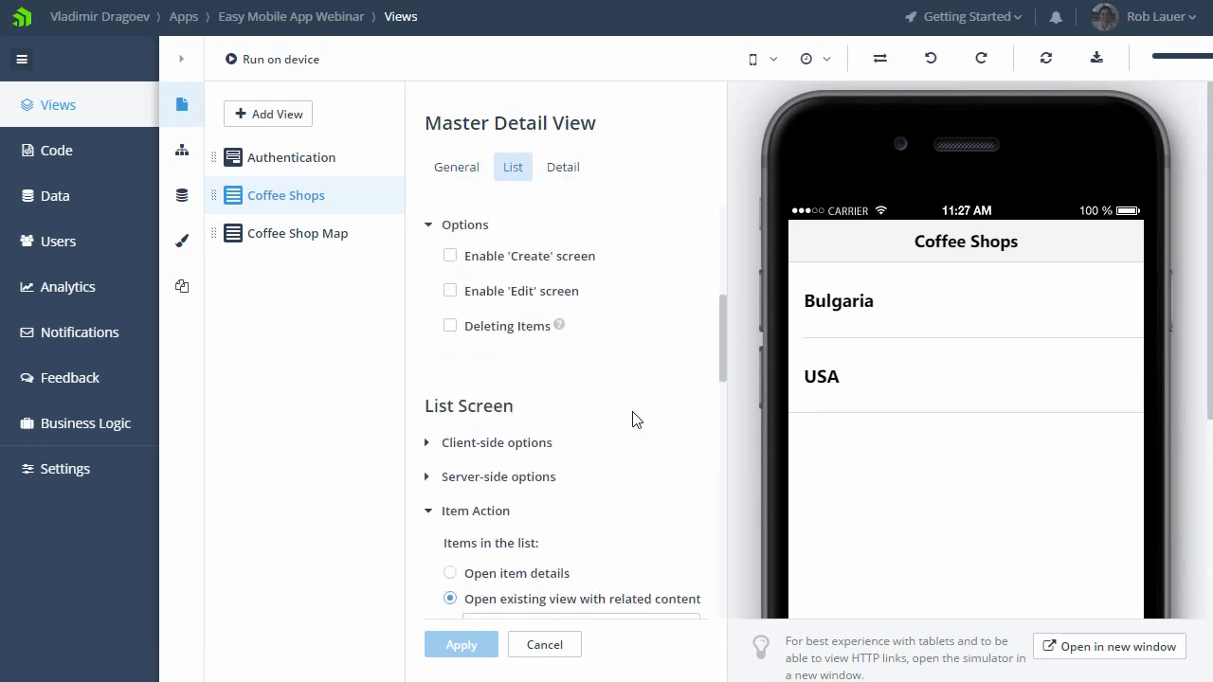
scroll(634, 414, up, 1)
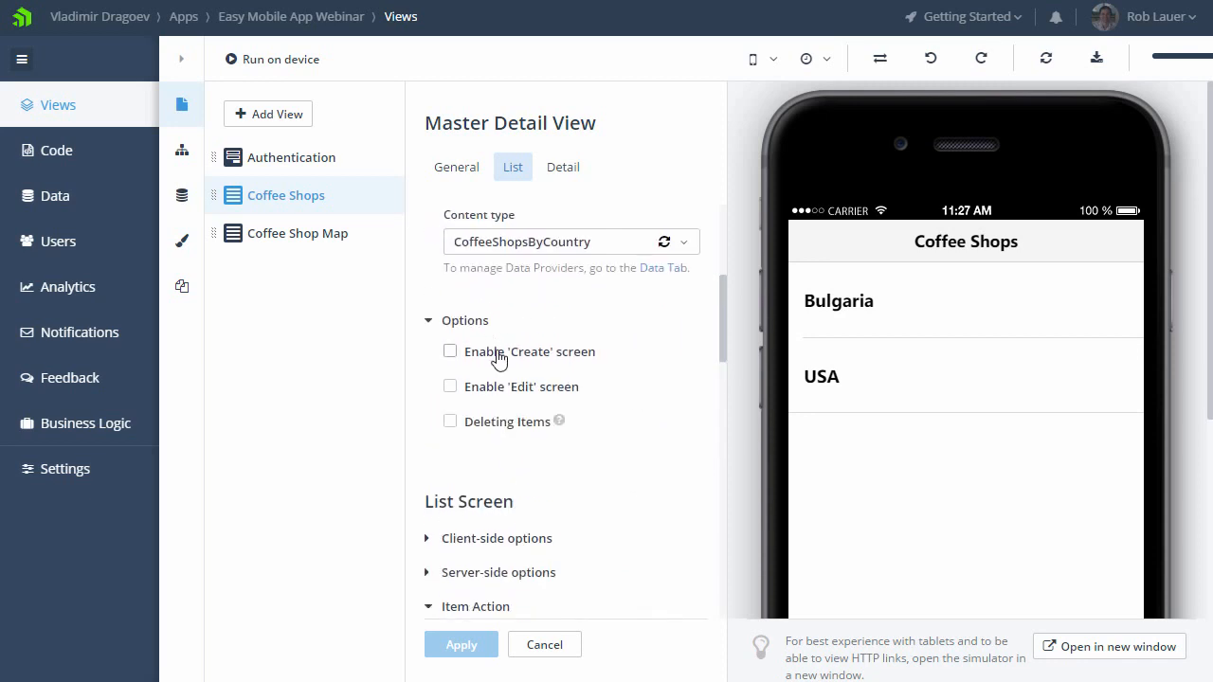
click(498, 357)
click(490, 388)
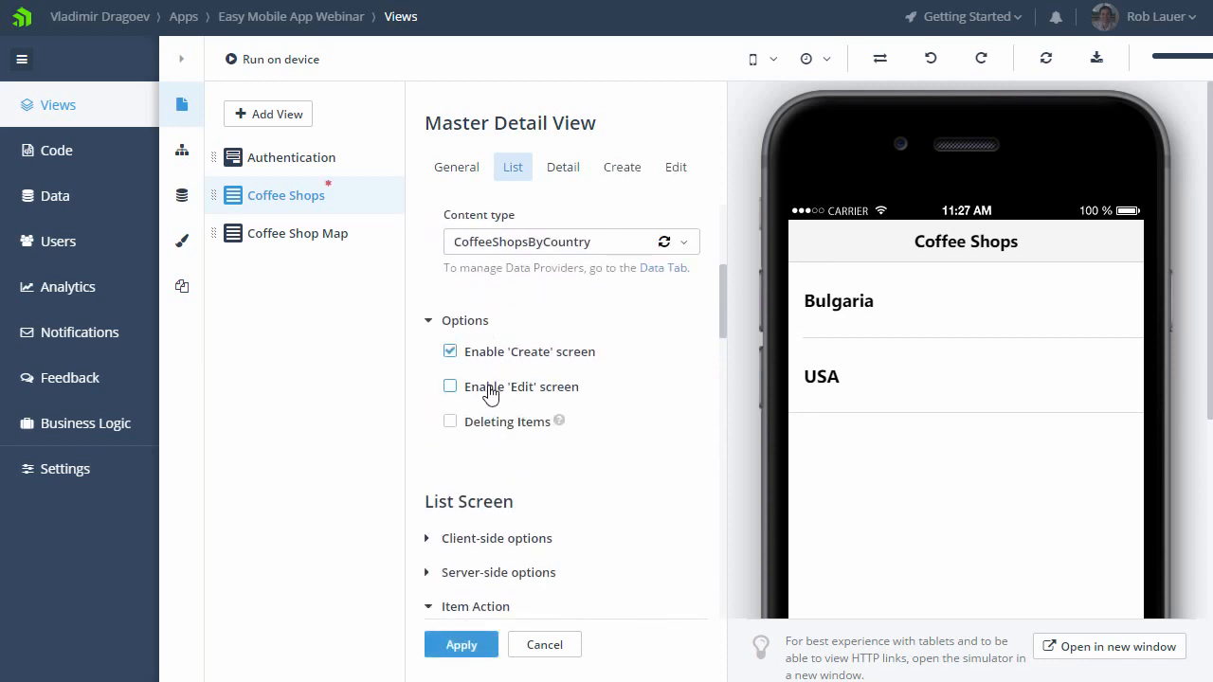
click(490, 432)
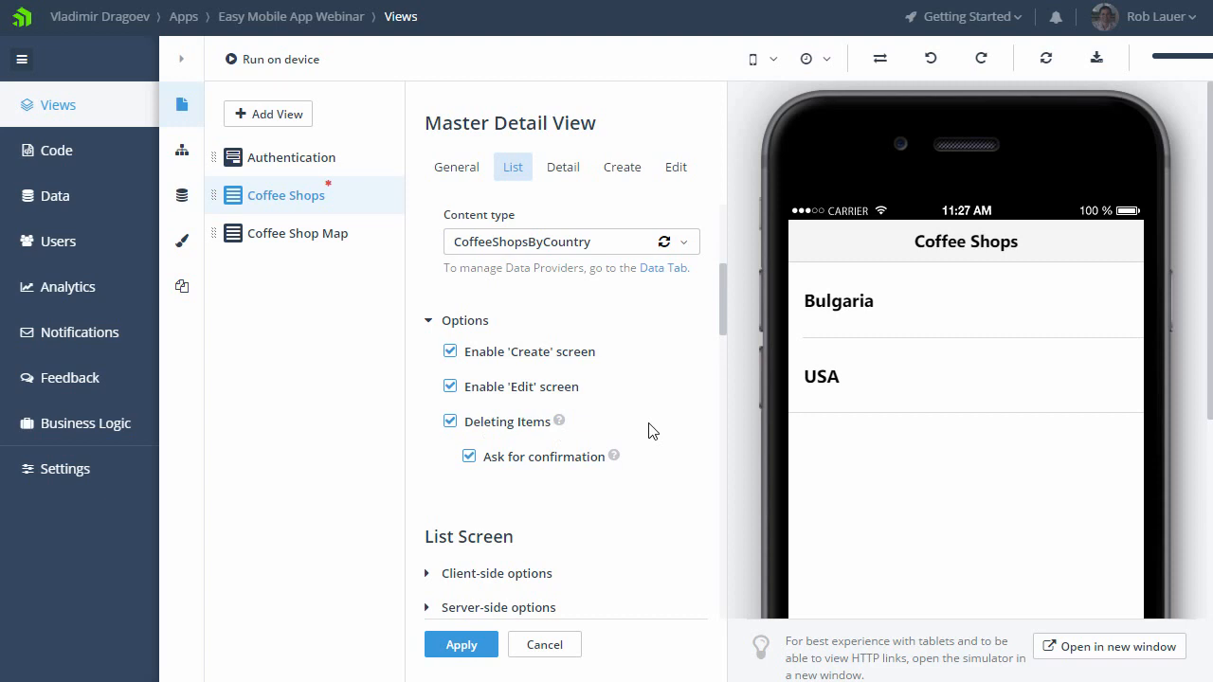
click(466, 646)
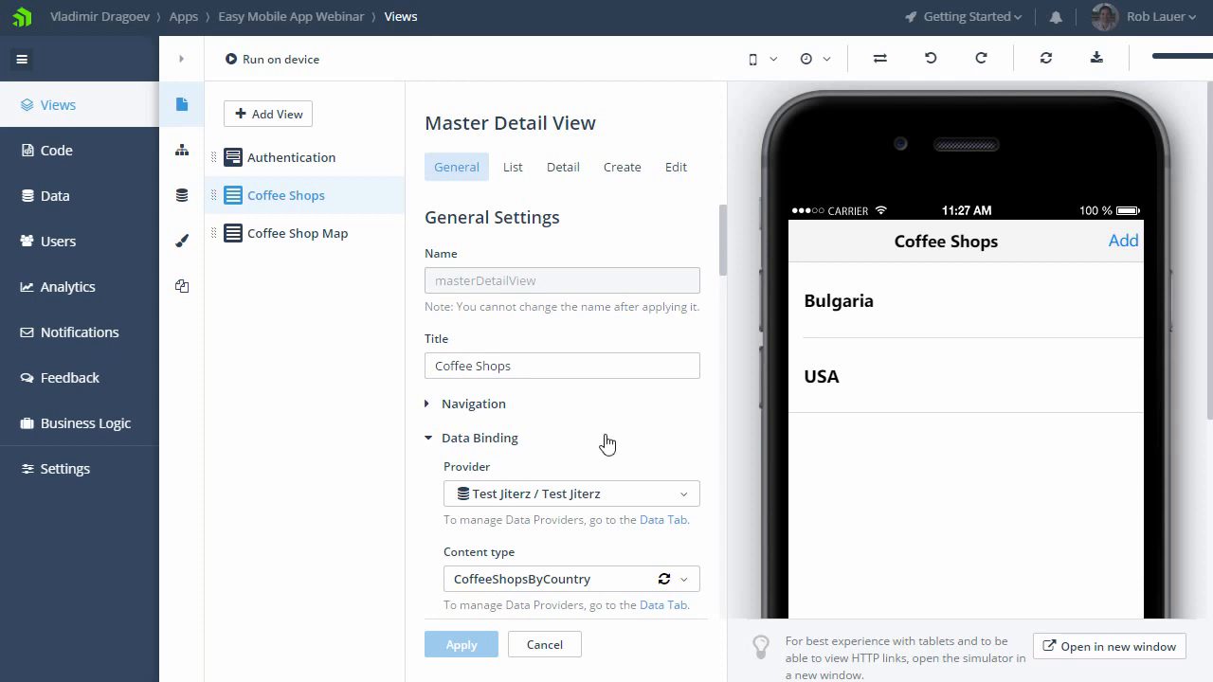
Step: Add an Input field named Country, bound to the Country data field, to the Coffee Shops Create screen and apply it
click(620, 178)
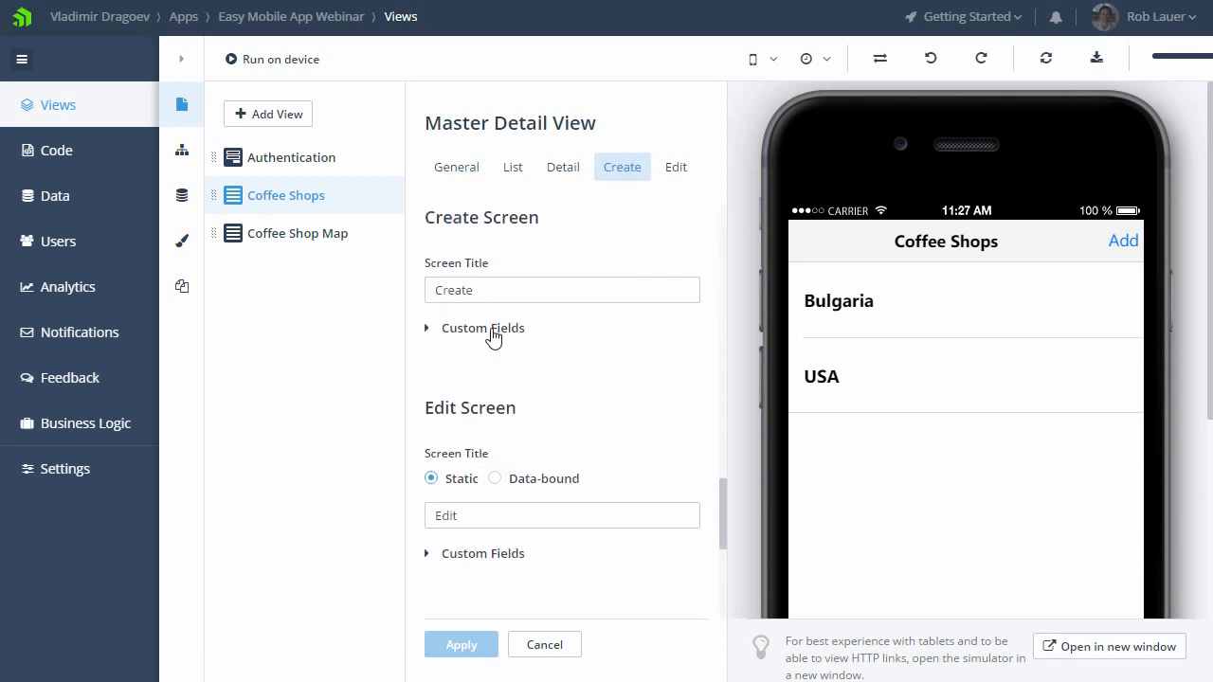
click(502, 331)
click(502, 369)
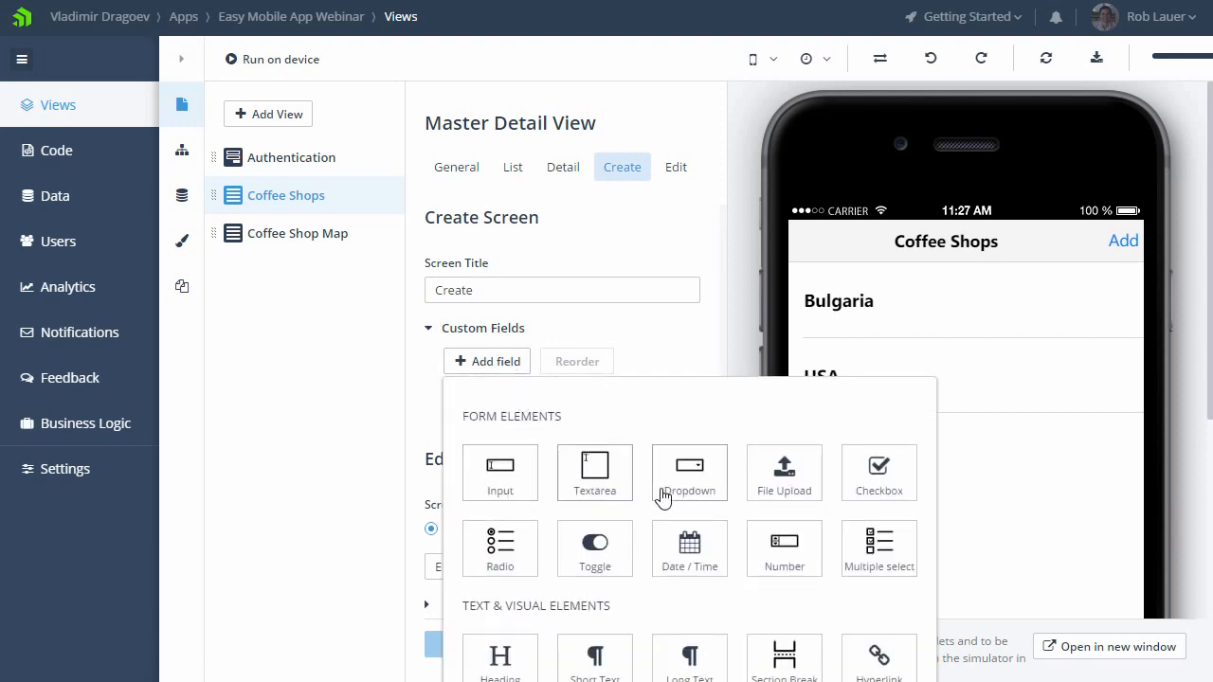
click(499, 472)
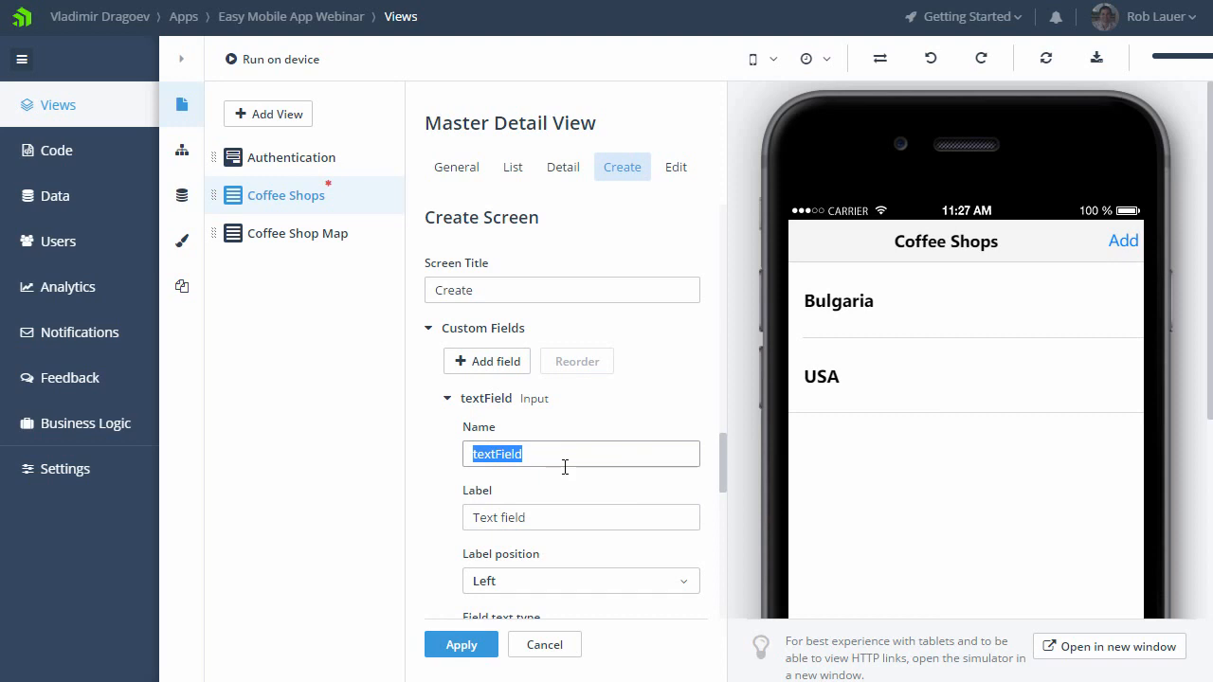
scroll(595, 507, down, 2)
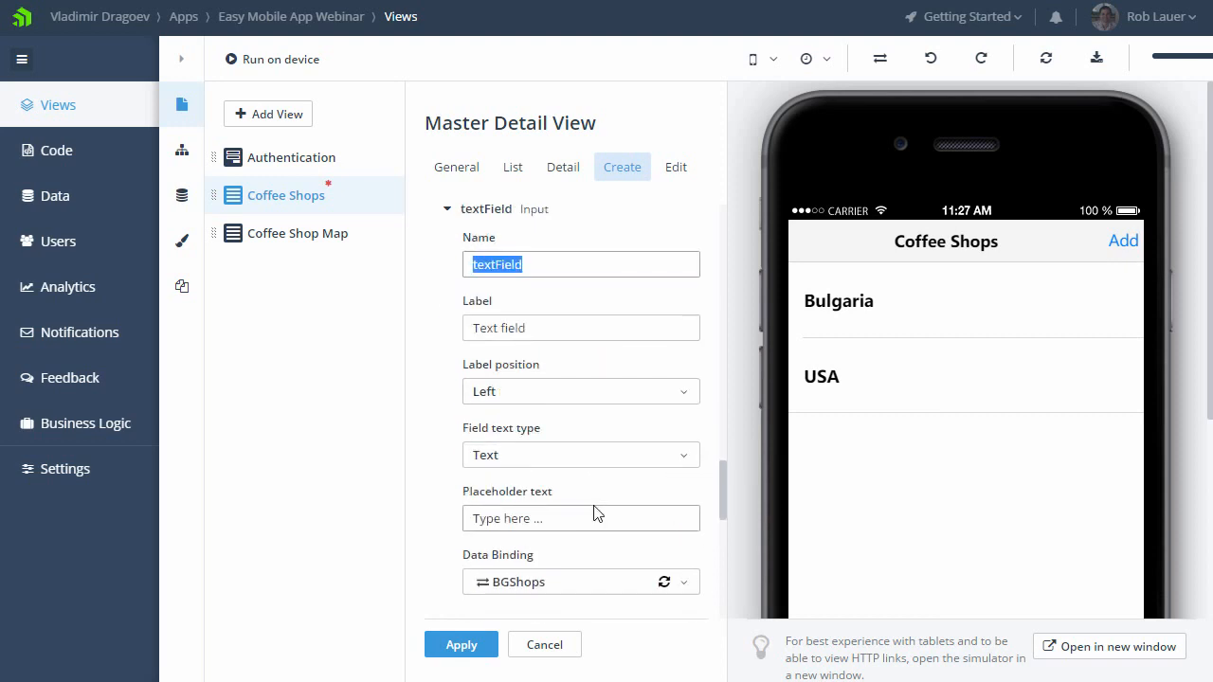
text(Country)
click(560, 328)
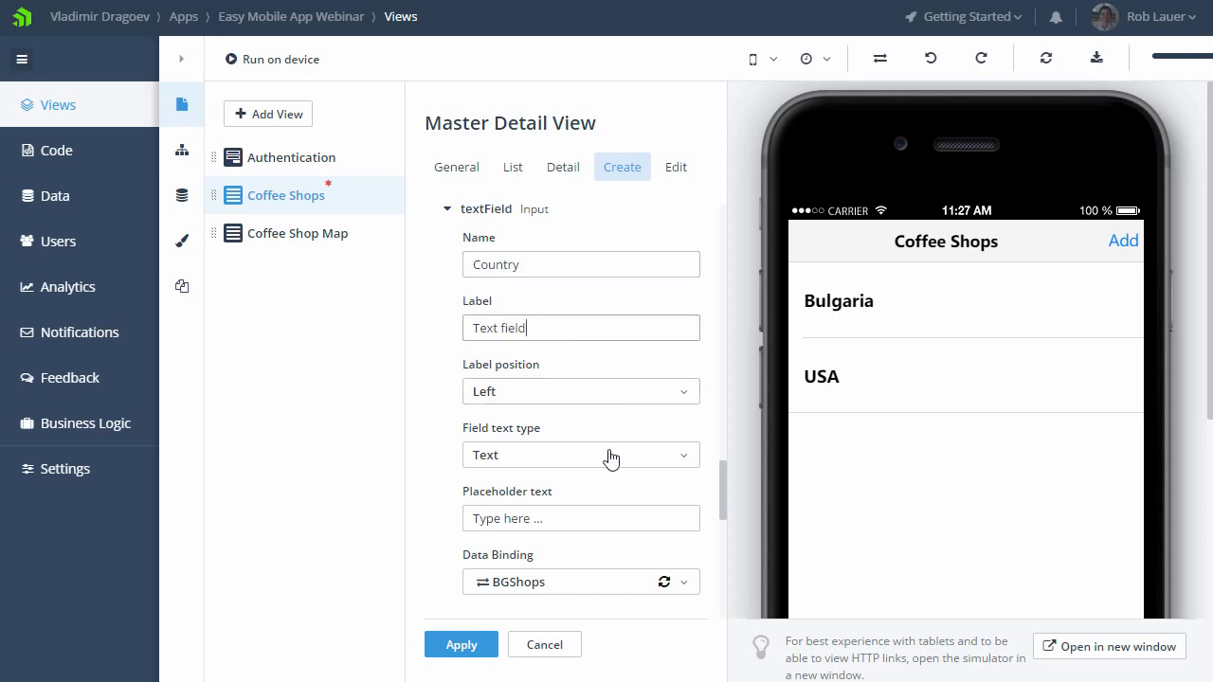
click(684, 583)
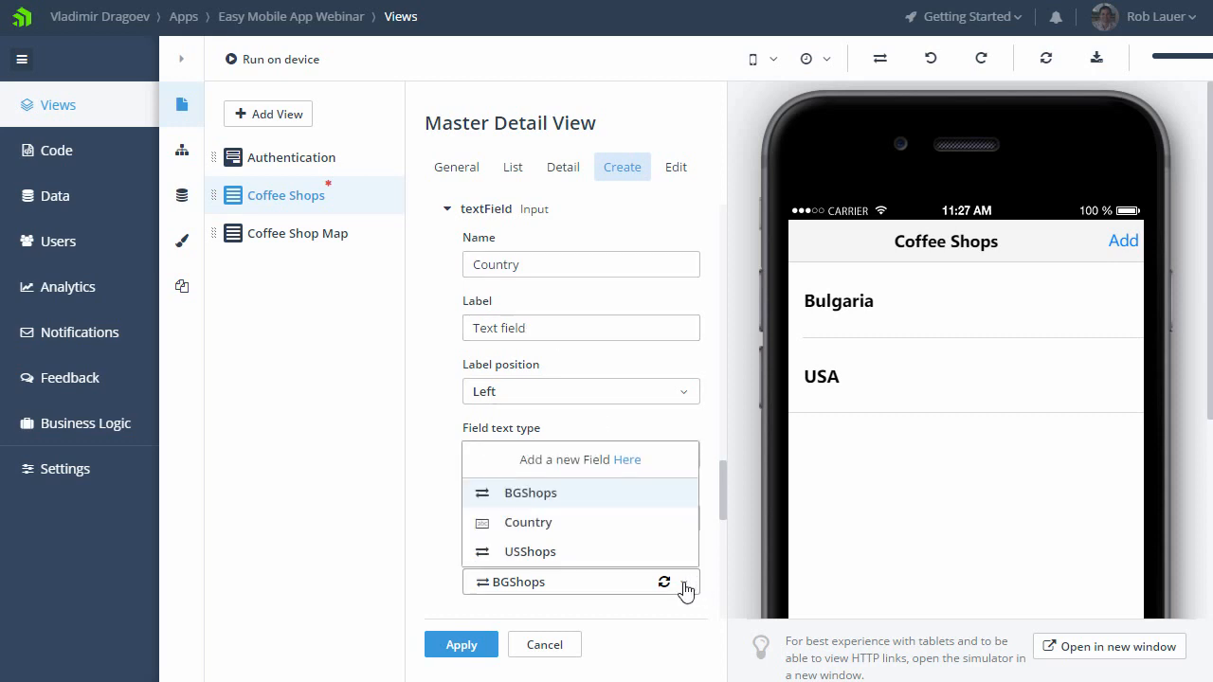
click(546, 525)
scroll(721, 520, down, 2)
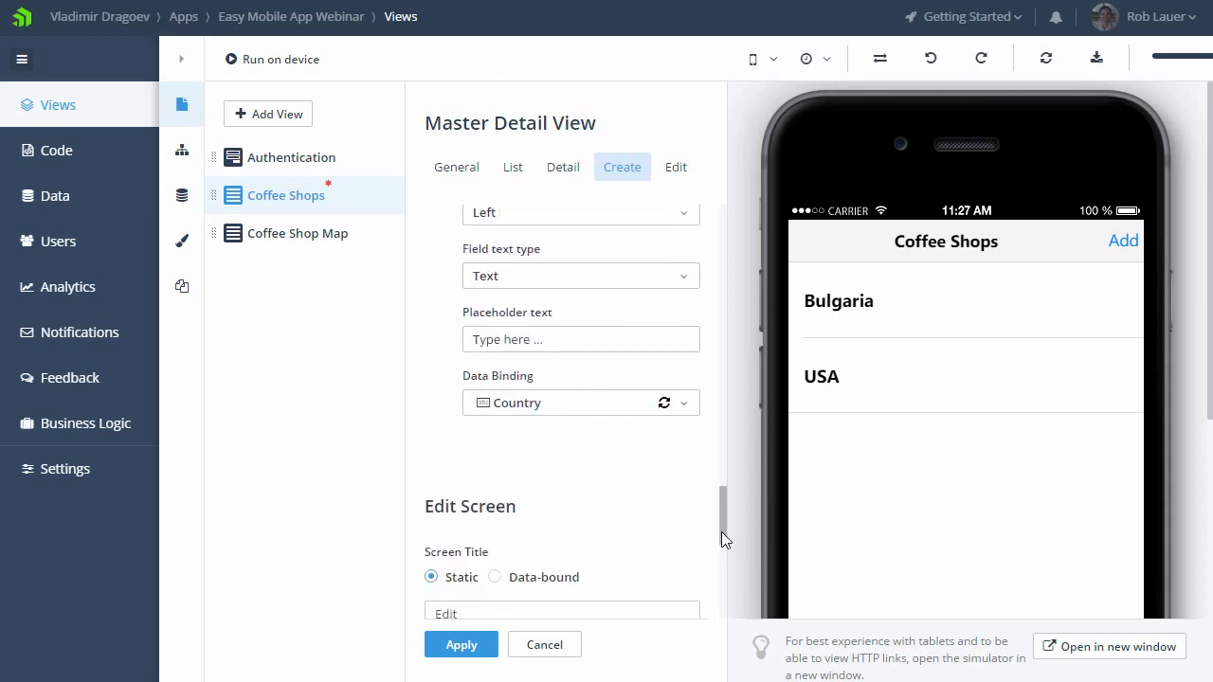
click(462, 645)
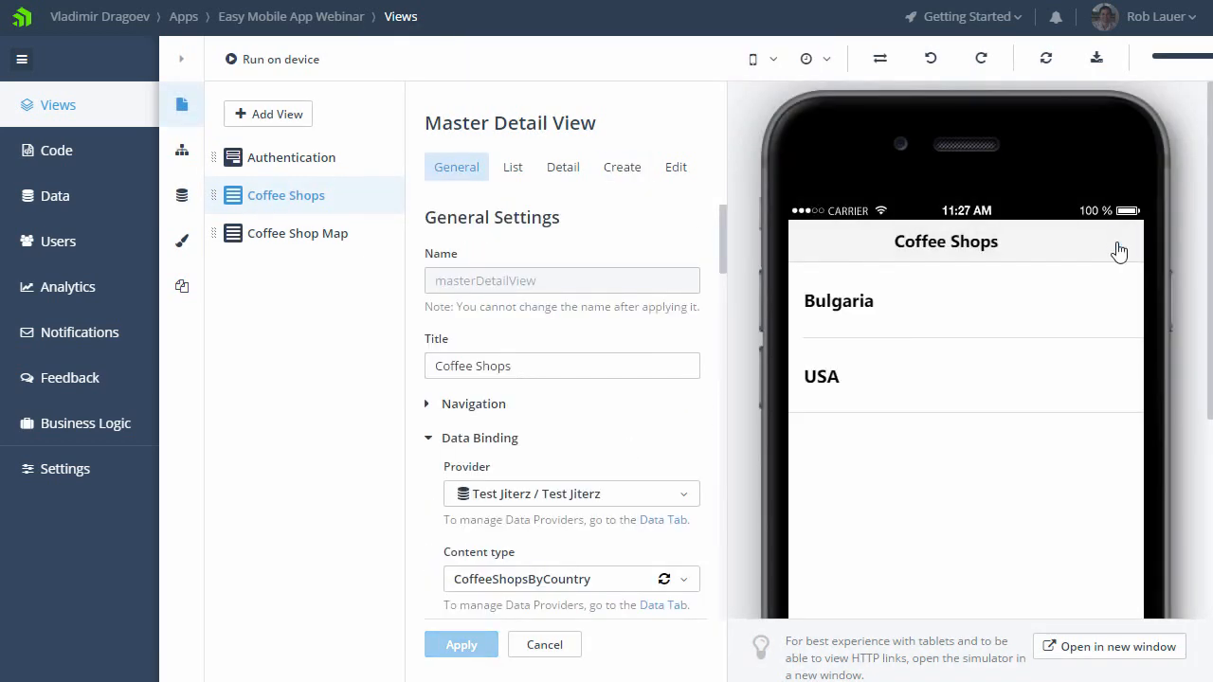
Step: Preview the Create form in the simulator, set the country field's label to Country and apply the change
click(1119, 243)
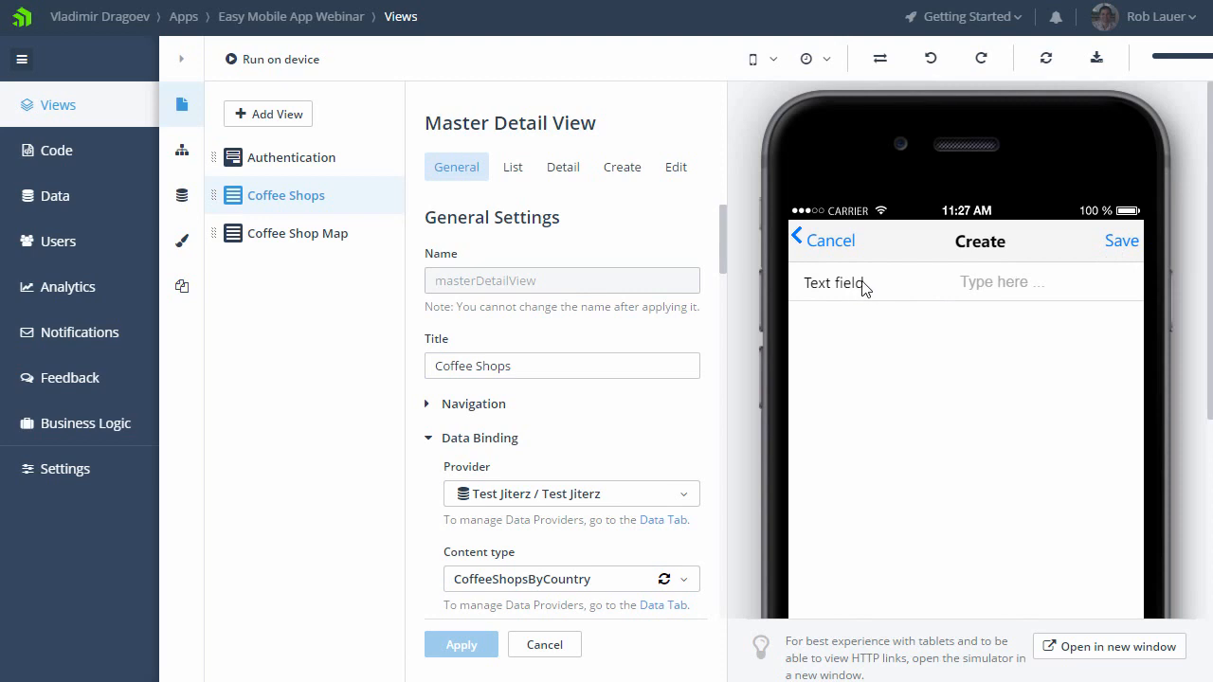
click(622, 171)
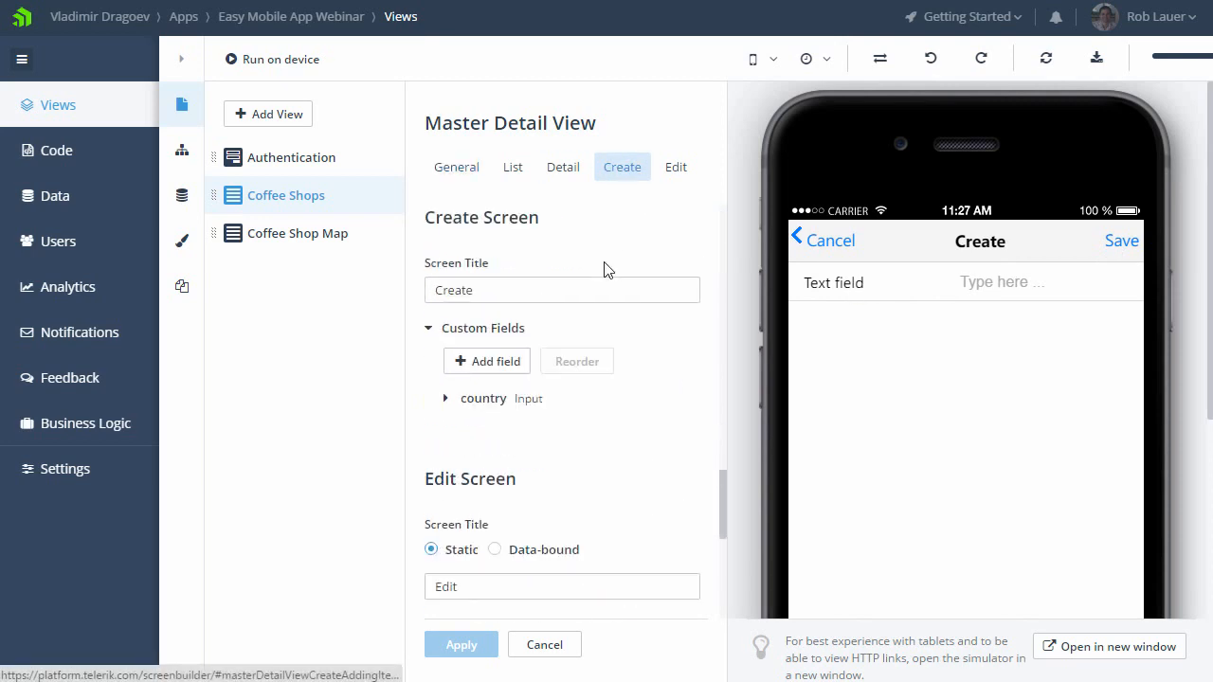
click(486, 399)
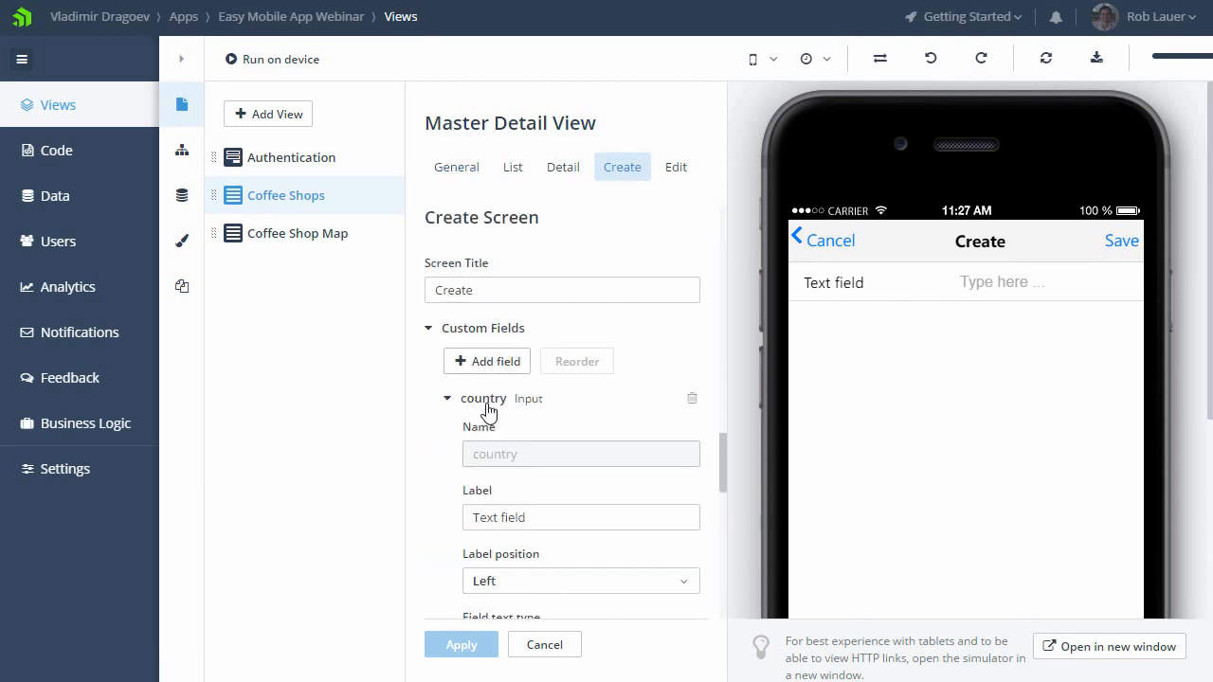
click(536, 517)
key(ctrl+a)
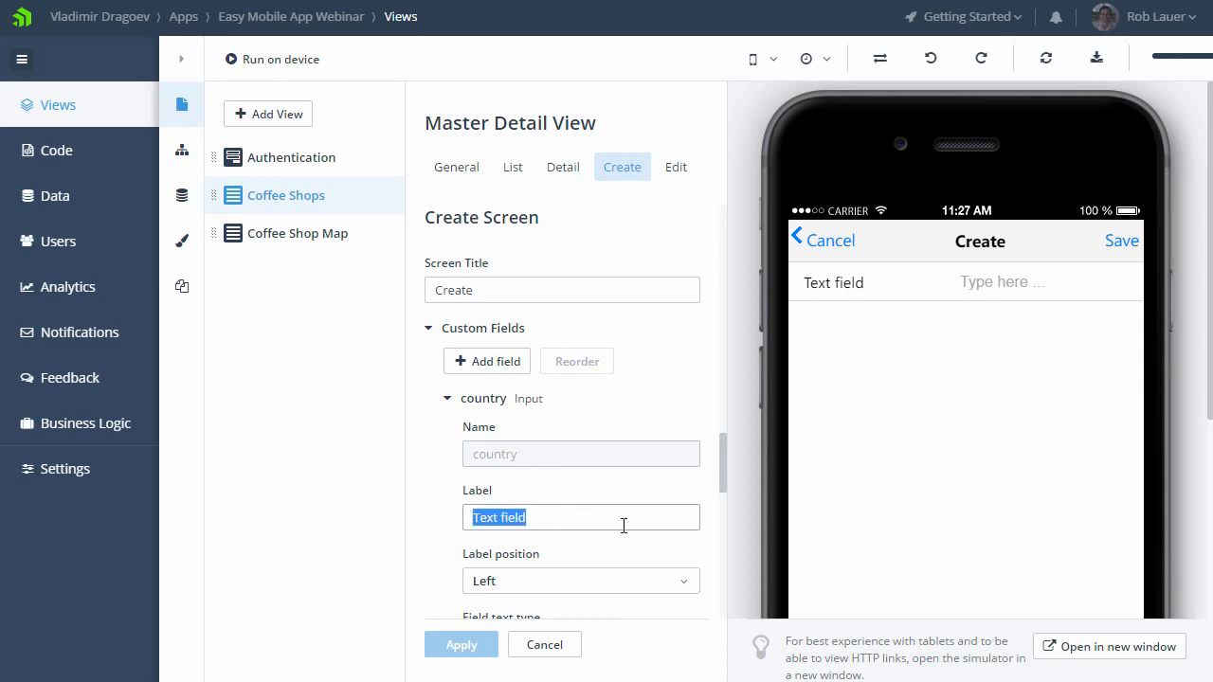
text(Country)
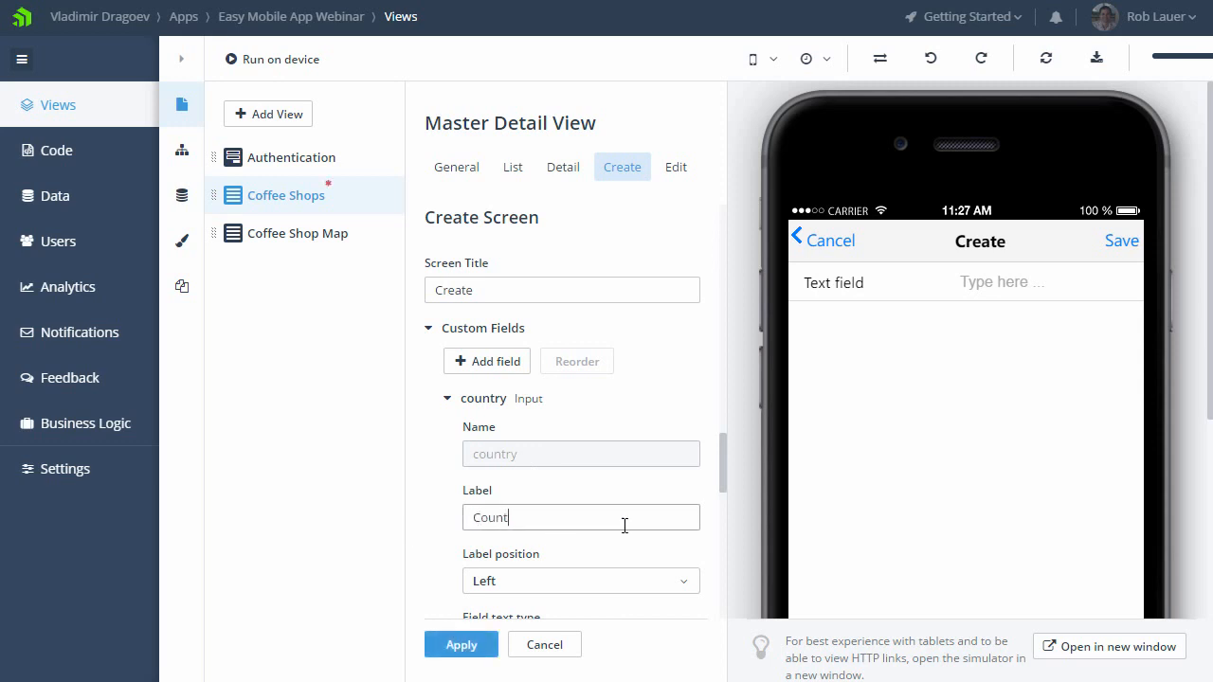
scroll(687, 528, down, 1)
scroll(687, 537, down, 1)
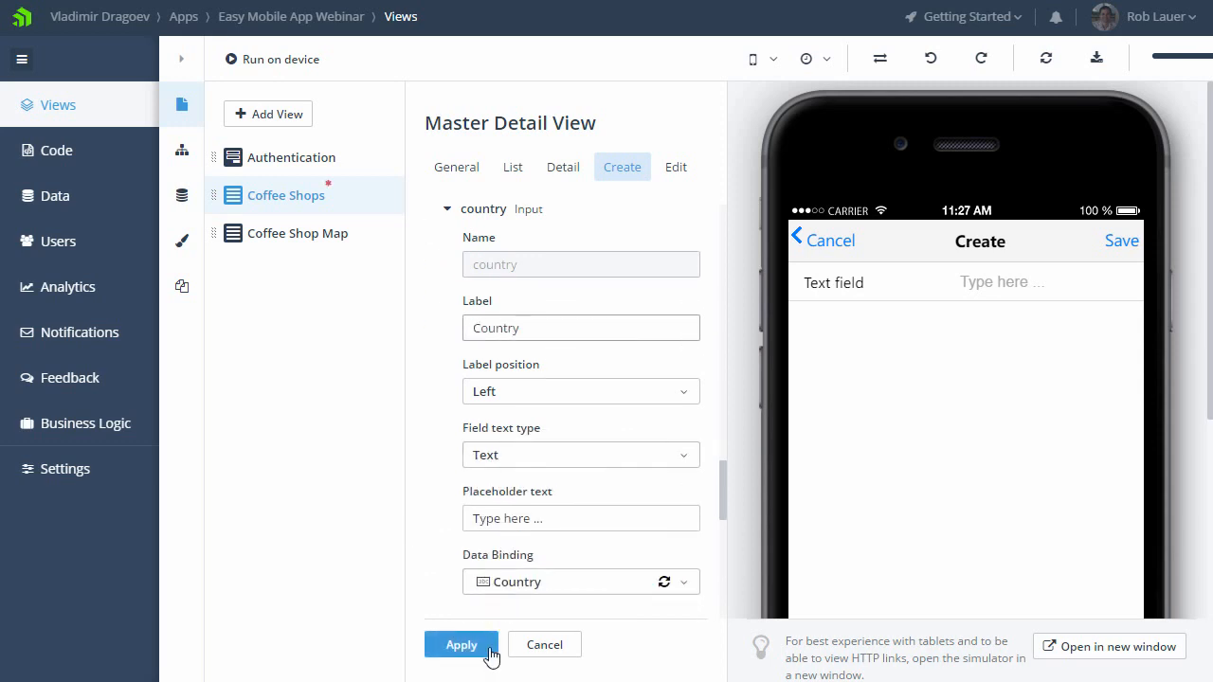
click(477, 648)
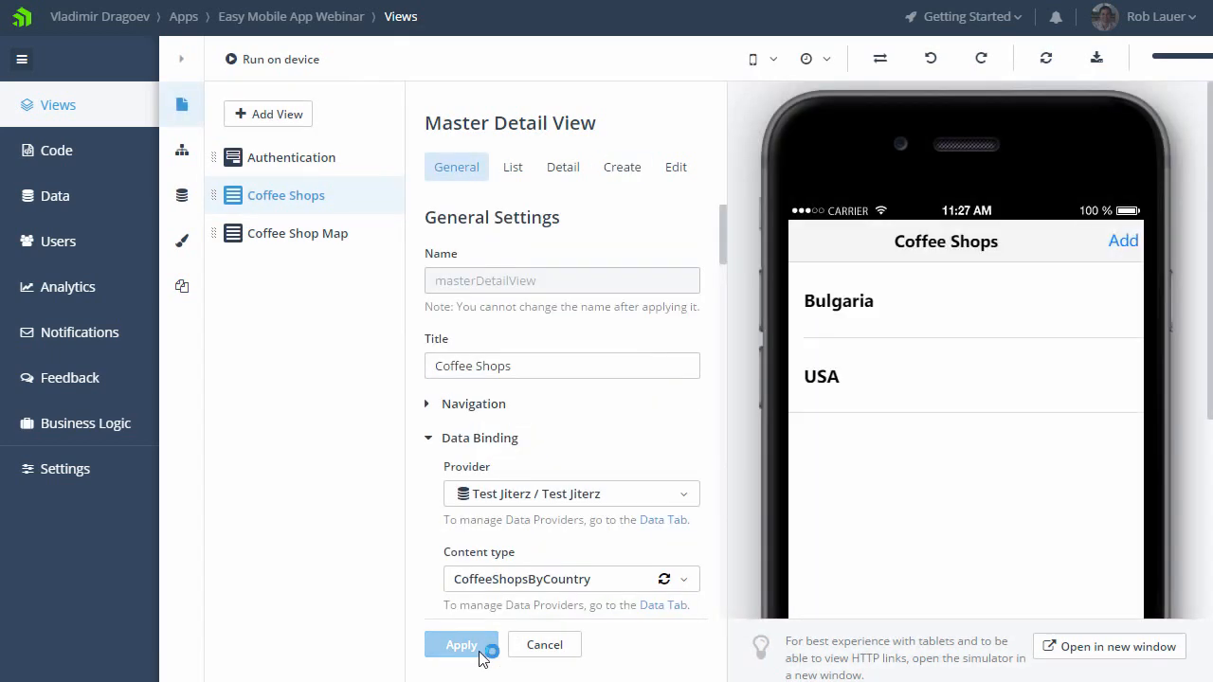
Step: Add and save a new country entry, Canada, through the Create form in the simulator
click(1124, 241)
click(1004, 279)
text(Canada)
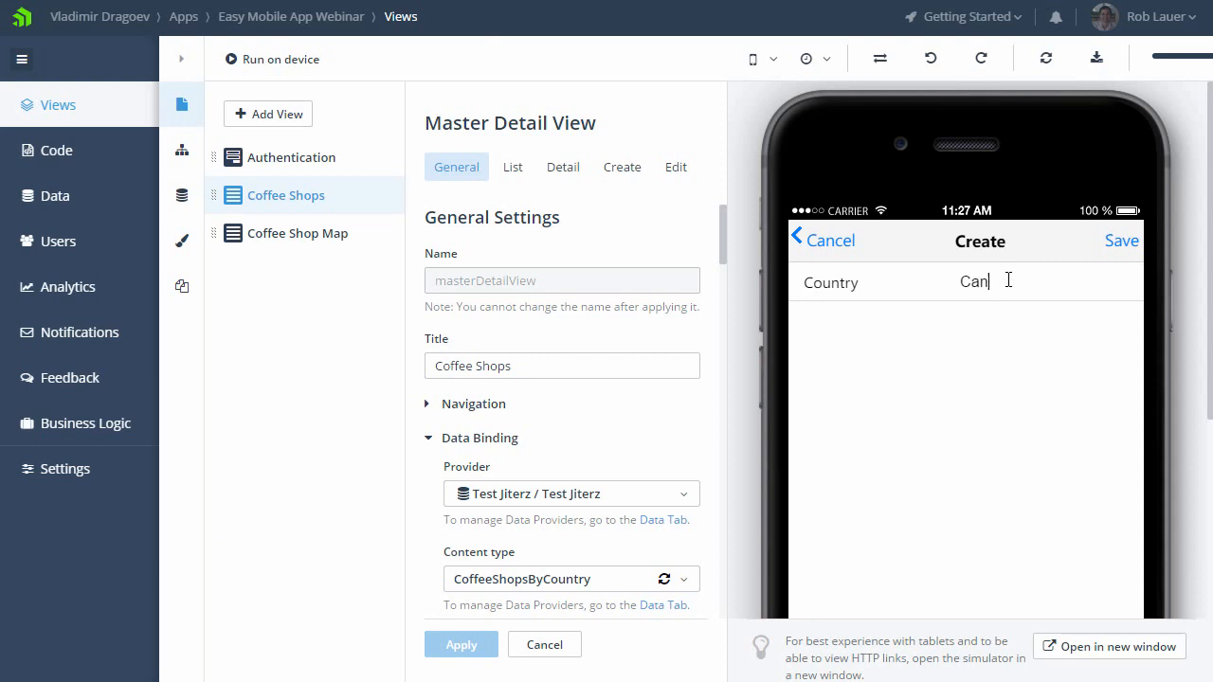
click(1121, 242)
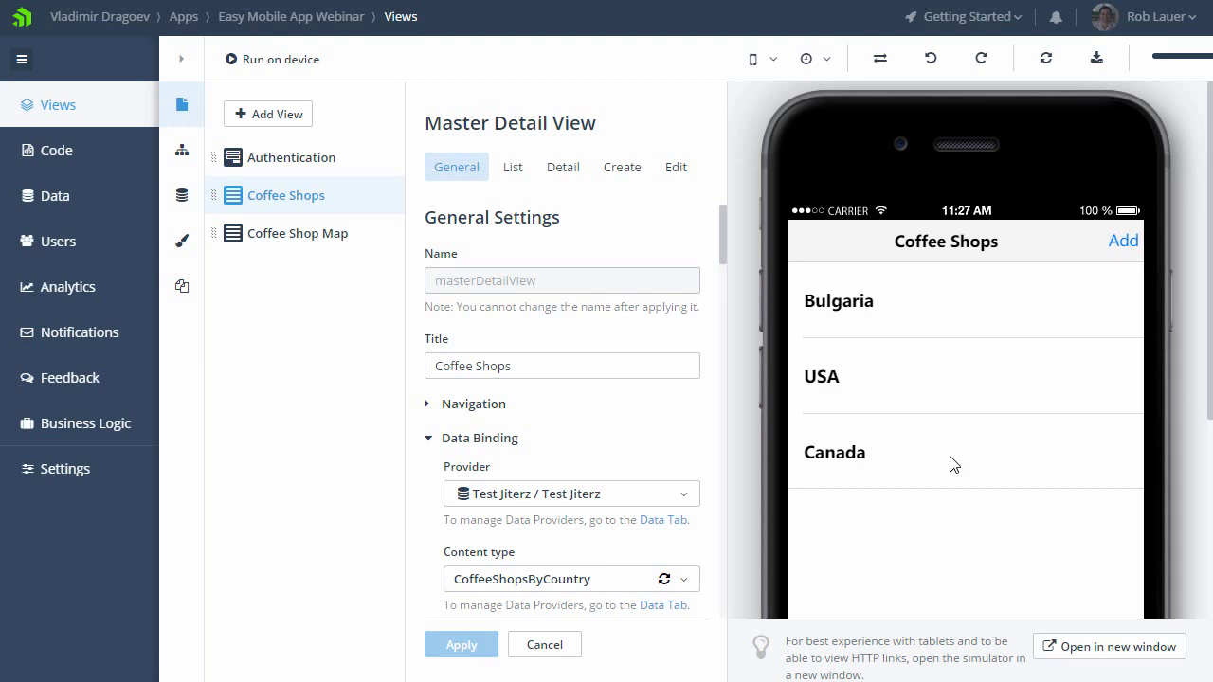
Step: Open the app's code and view the available AppBuilder clients and tools
click(109, 159)
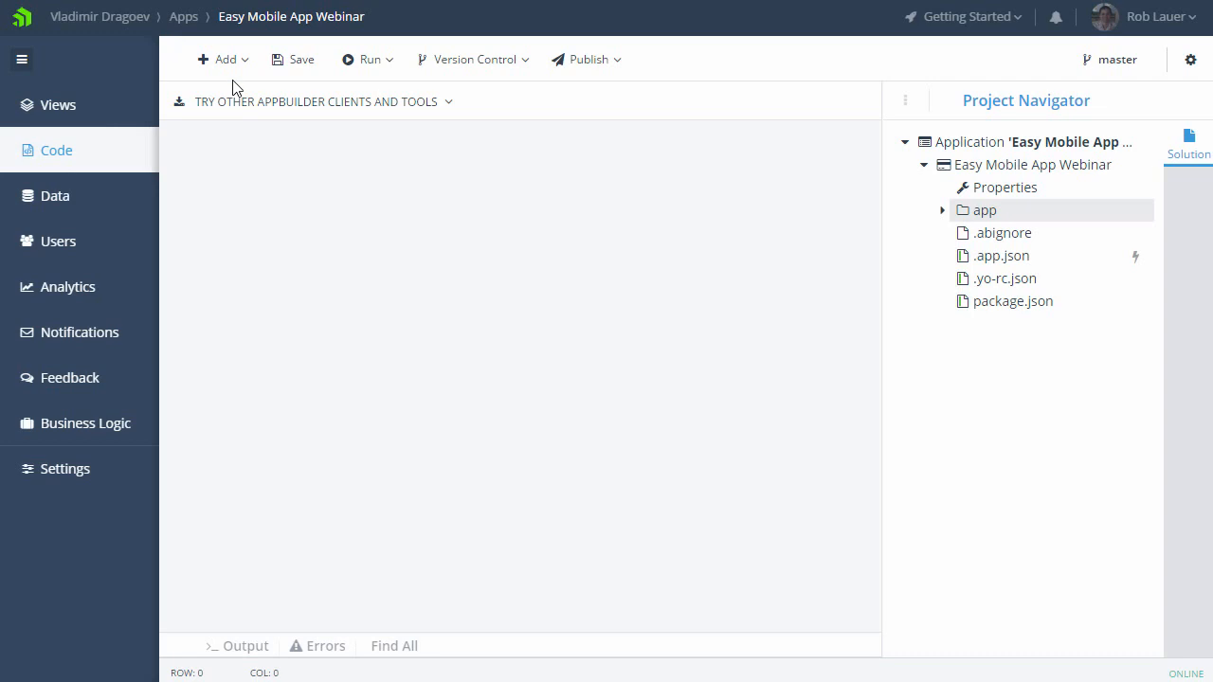
click(447, 108)
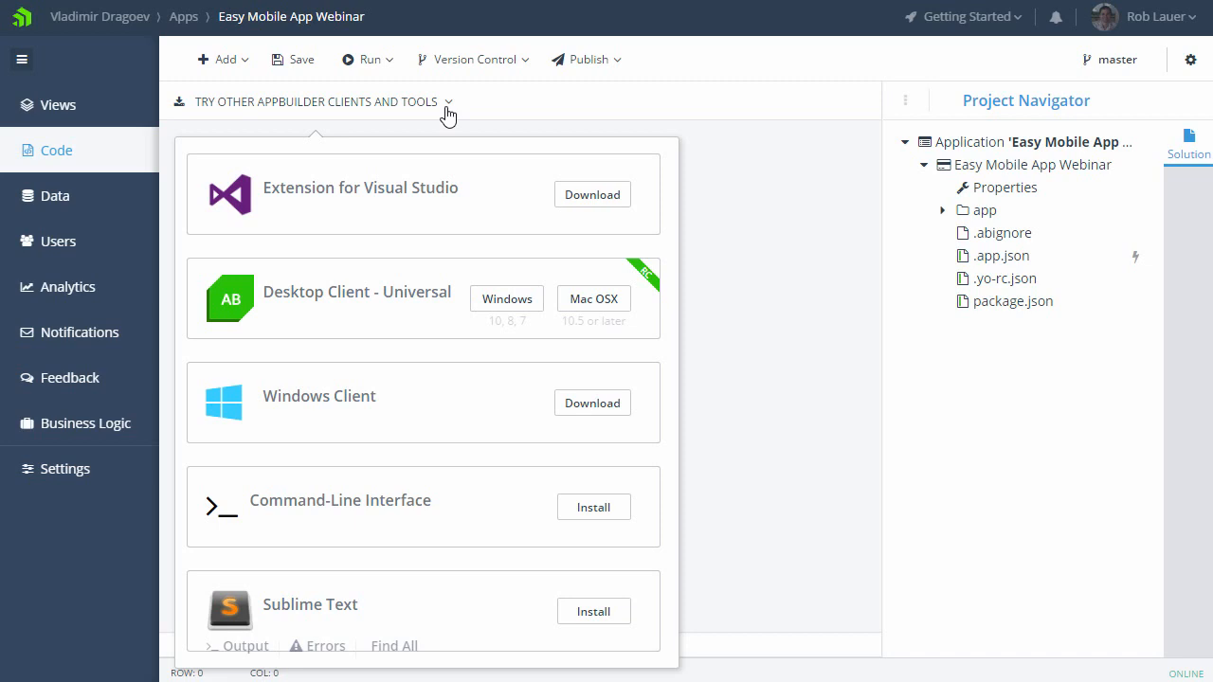
Step: Open homeView-service.js, homeView.js and homeView.xml from the homeView folder under app/components
click(943, 211)
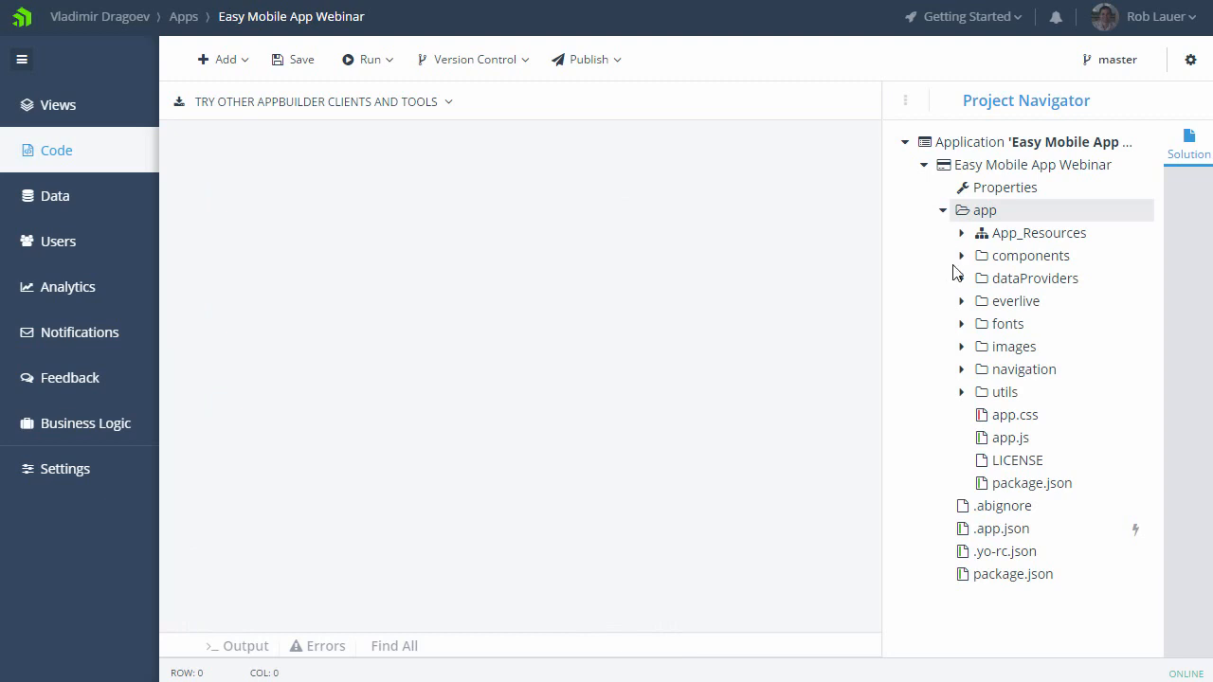
click(960, 256)
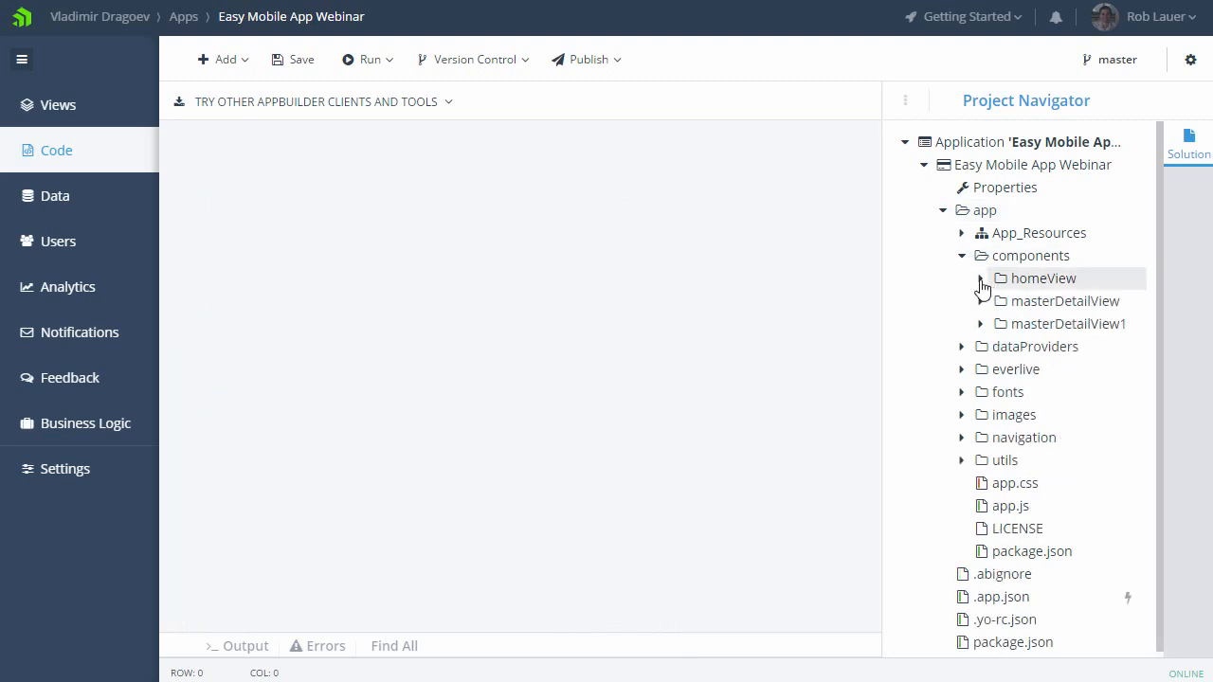
click(982, 279)
click(1044, 303)
click(1052, 348)
click(1054, 371)
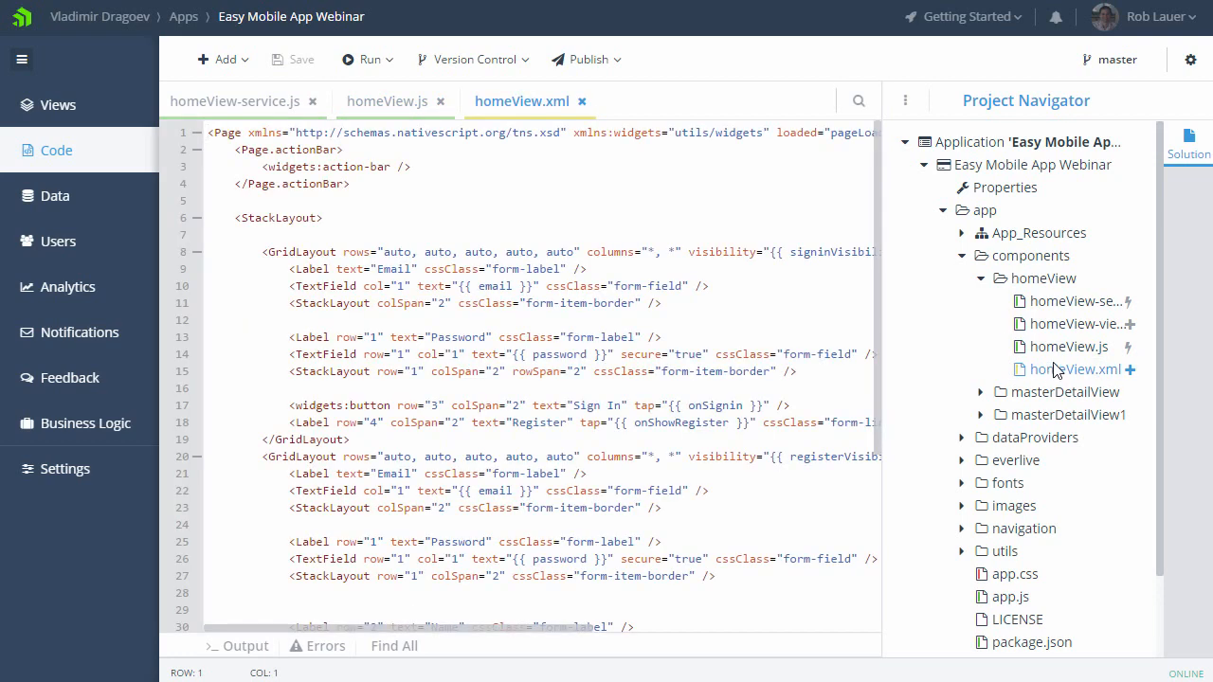
Step: Examine the sign-in and registration layout in homeView.xml and bring up the homeView.js code
scroll(652, 414, down, 4)
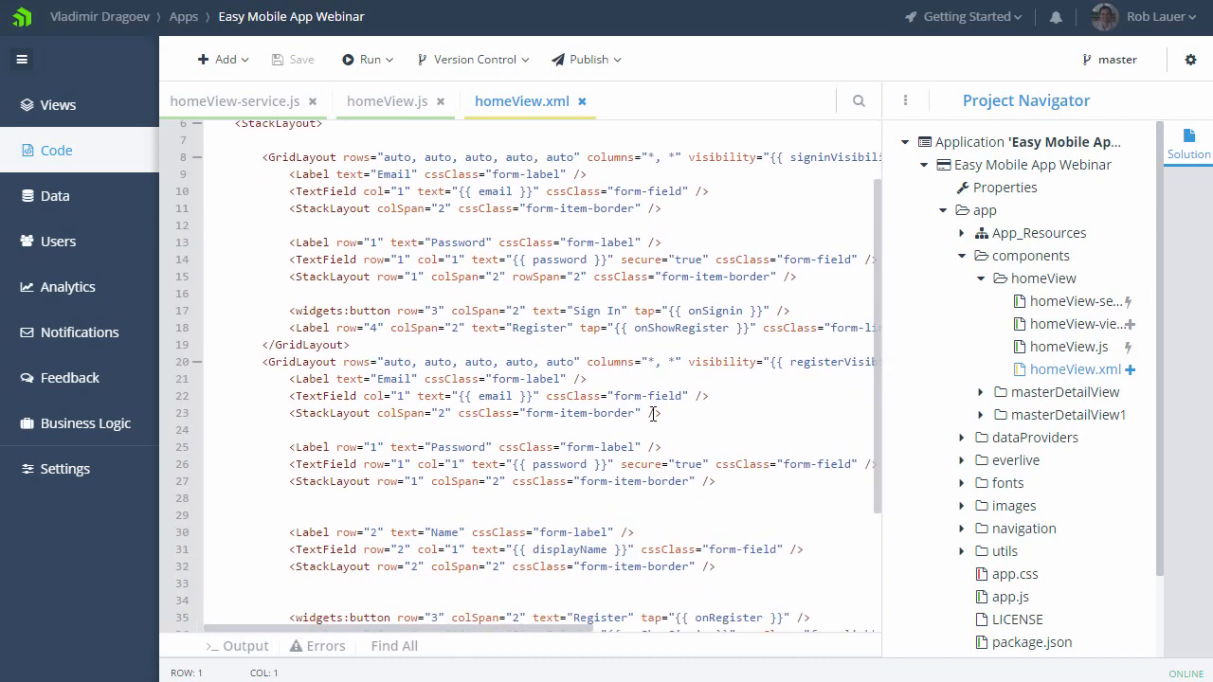
scroll(652, 414, down, 2)
scroll(652, 414, up, 6)
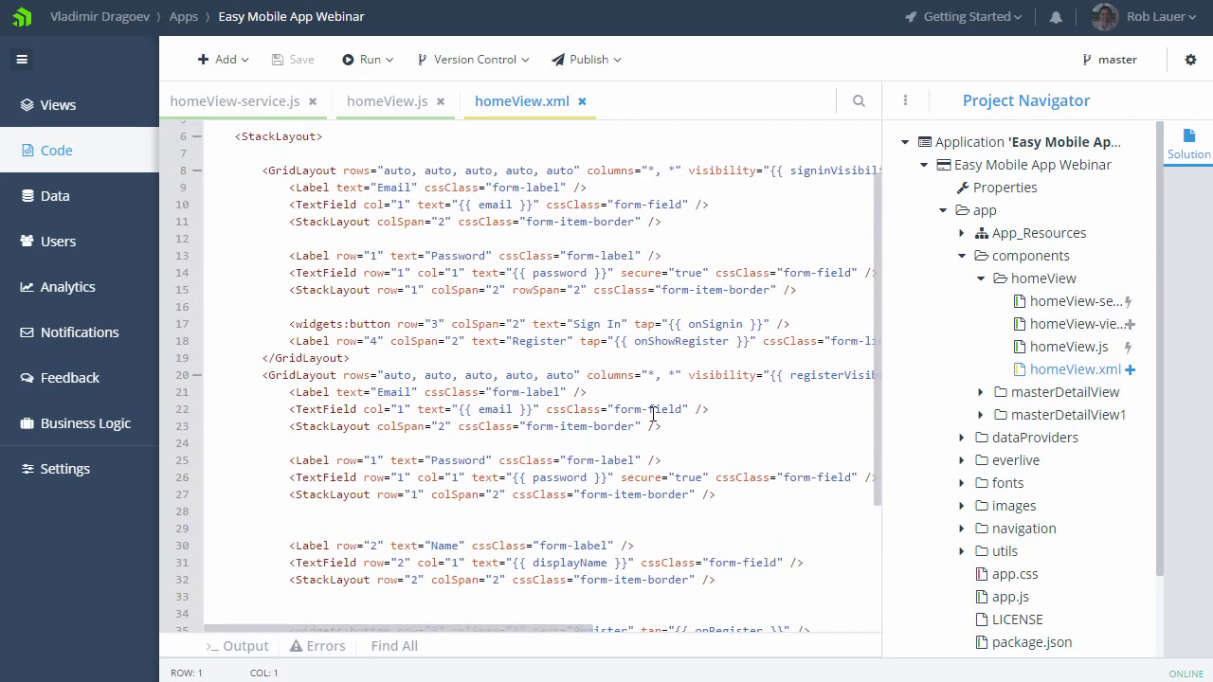
click(390, 111)
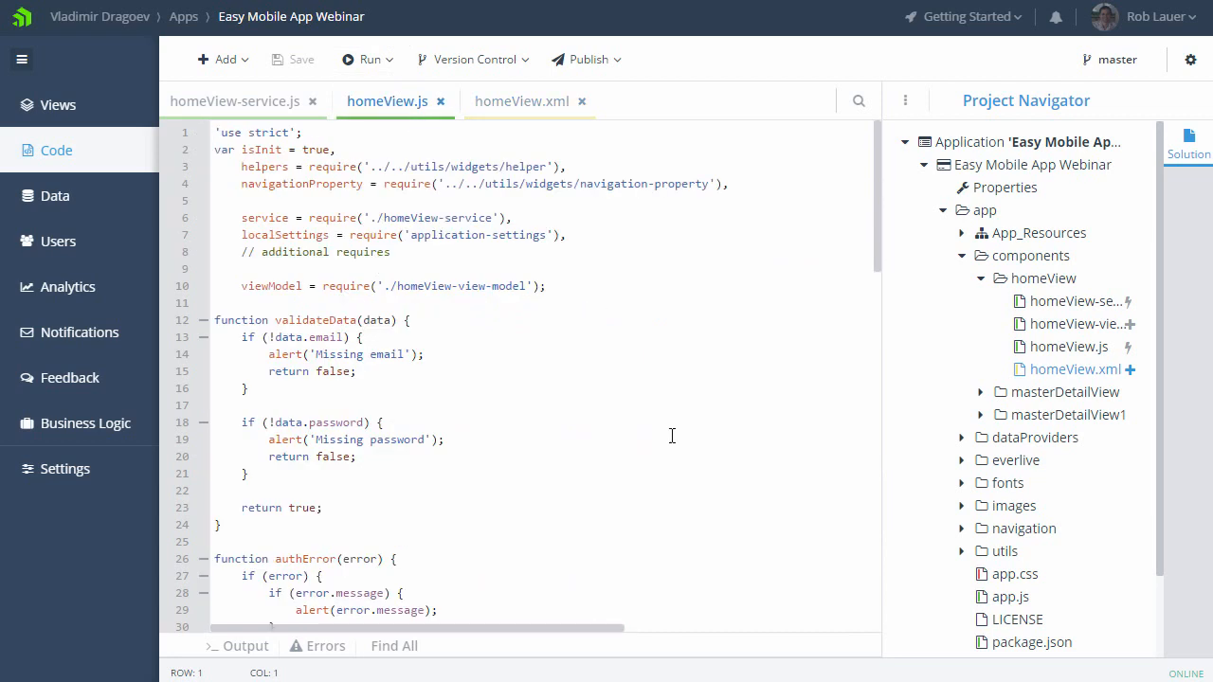
Step: Look through the validation code in homeView.js and bring up the homeView-service.js code
scroll(672, 435, down, 4)
scroll(672, 435, up, 4)
click(244, 109)
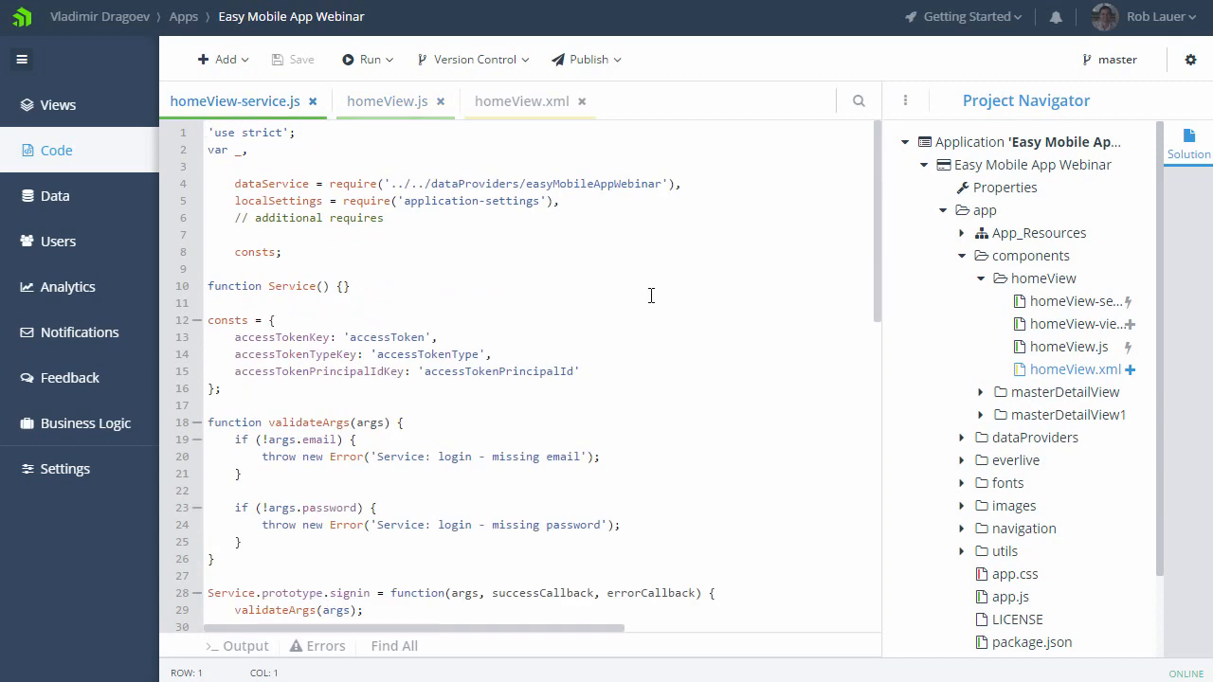
Step: In homeView.xml, begin a new GridLayout tag with rows="auto" just below the opening StackLayout tag
click(511, 104)
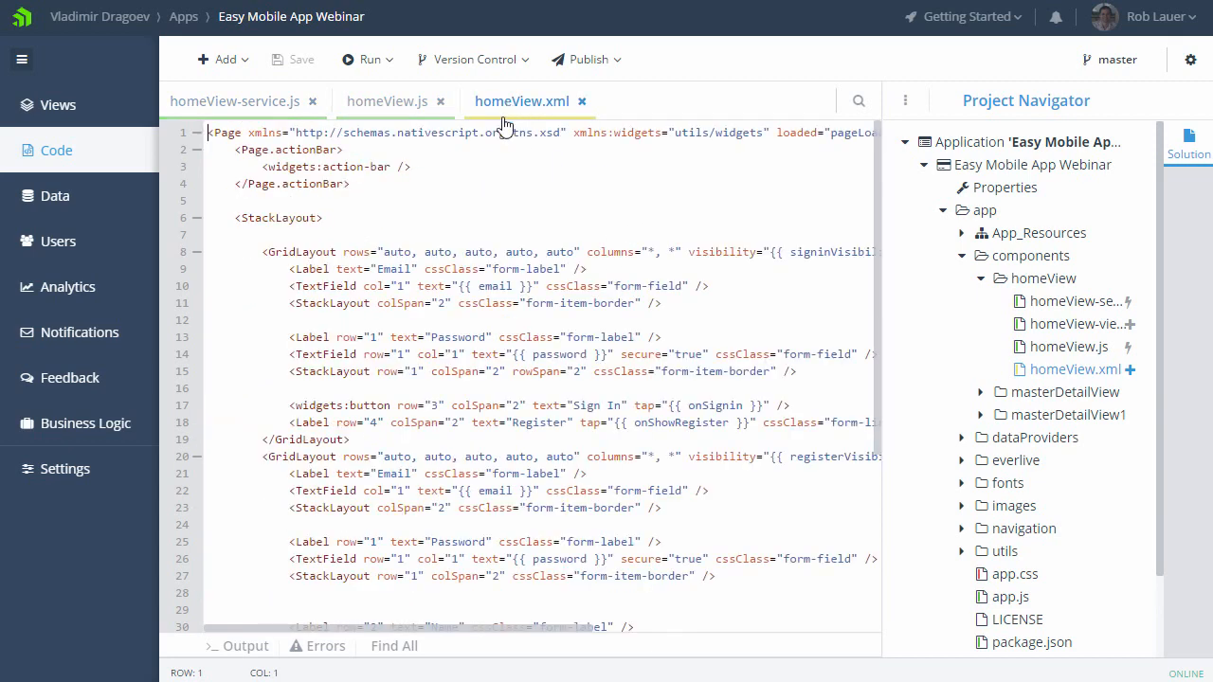
click(359, 218)
key(Return)
key(Return)
text(<Gri)
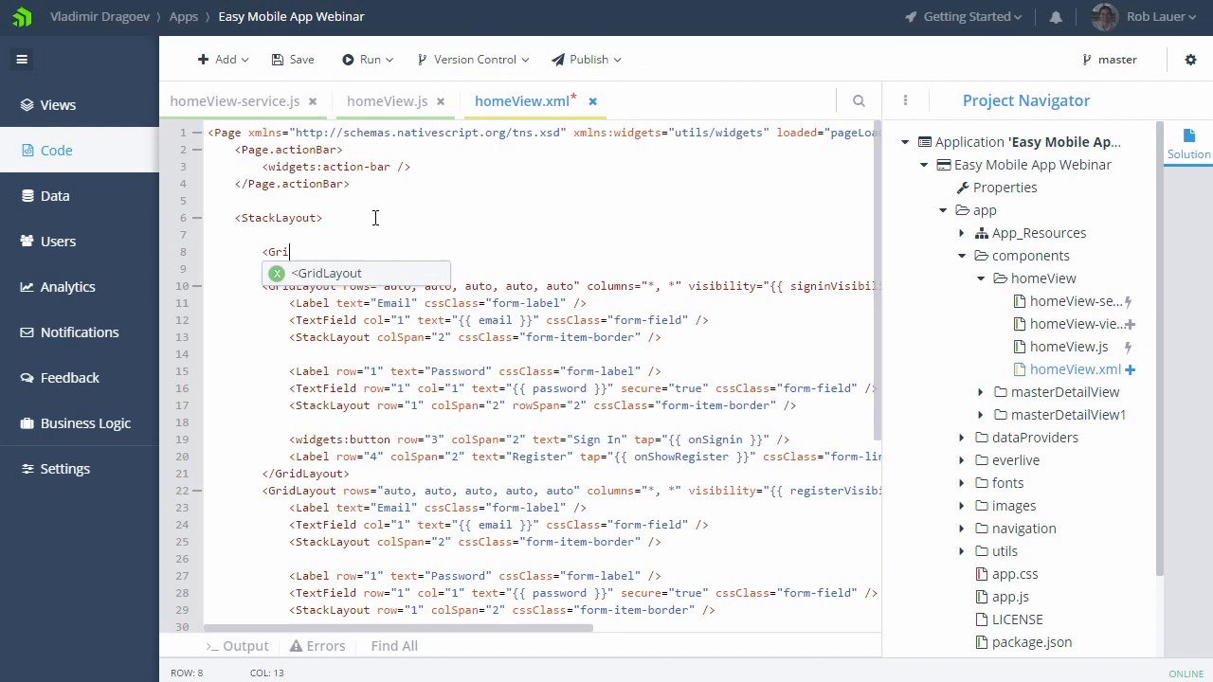
key(Return)
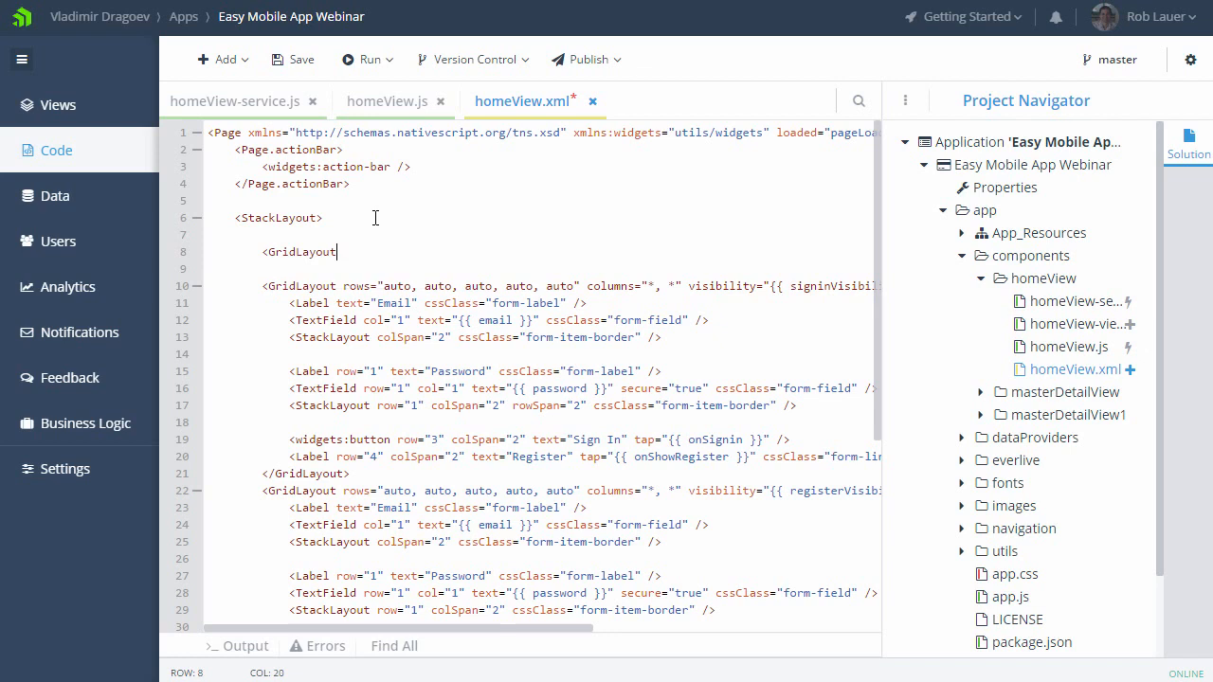
text(rows)
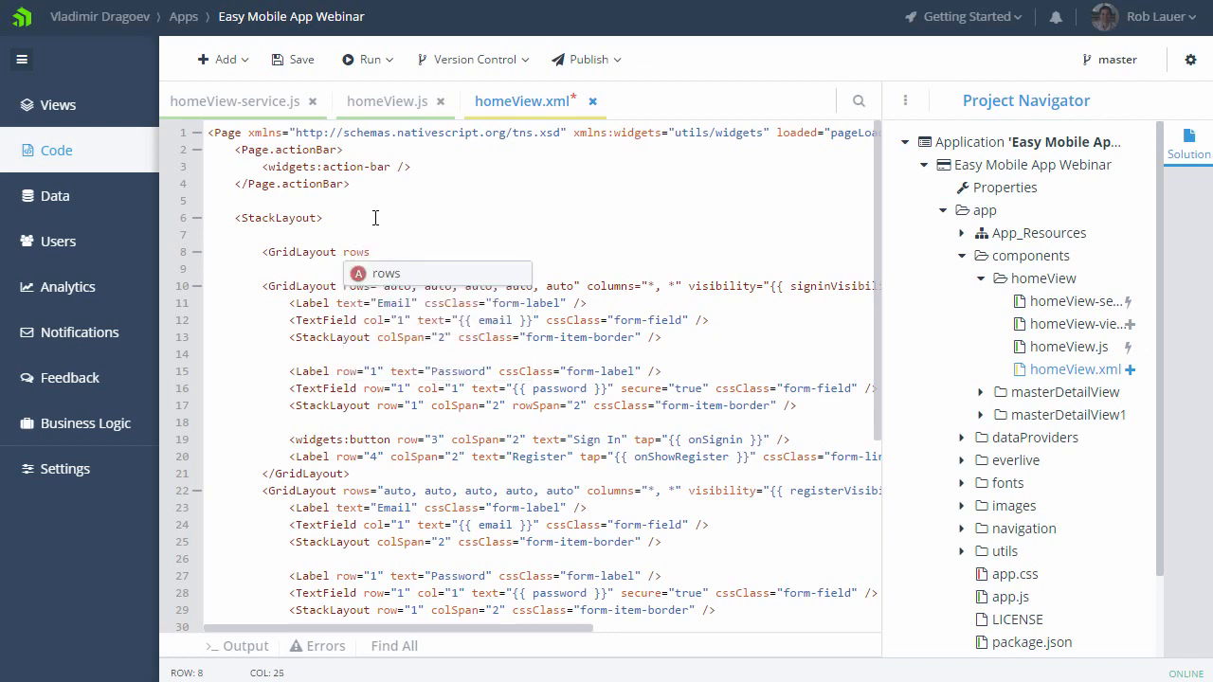
key(Return)
text(auto)
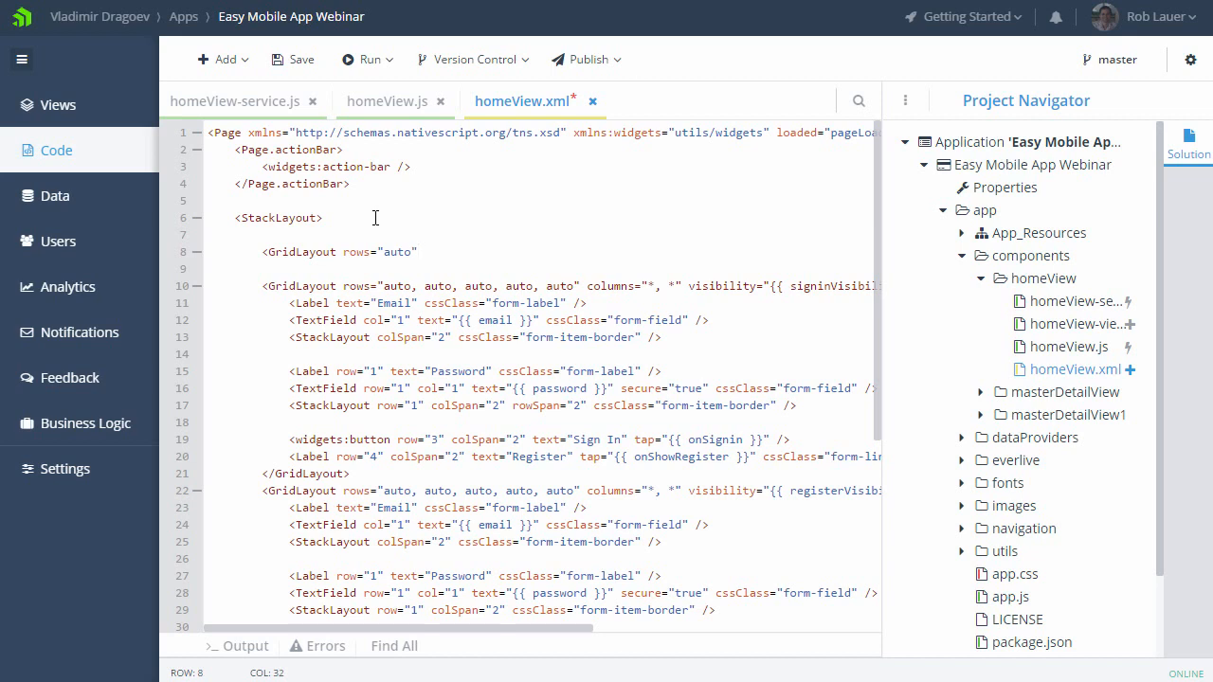
Step: In homeView.js, start an if (data.onSignin) condition after the password check in validateData, using code completion
click(407, 101)
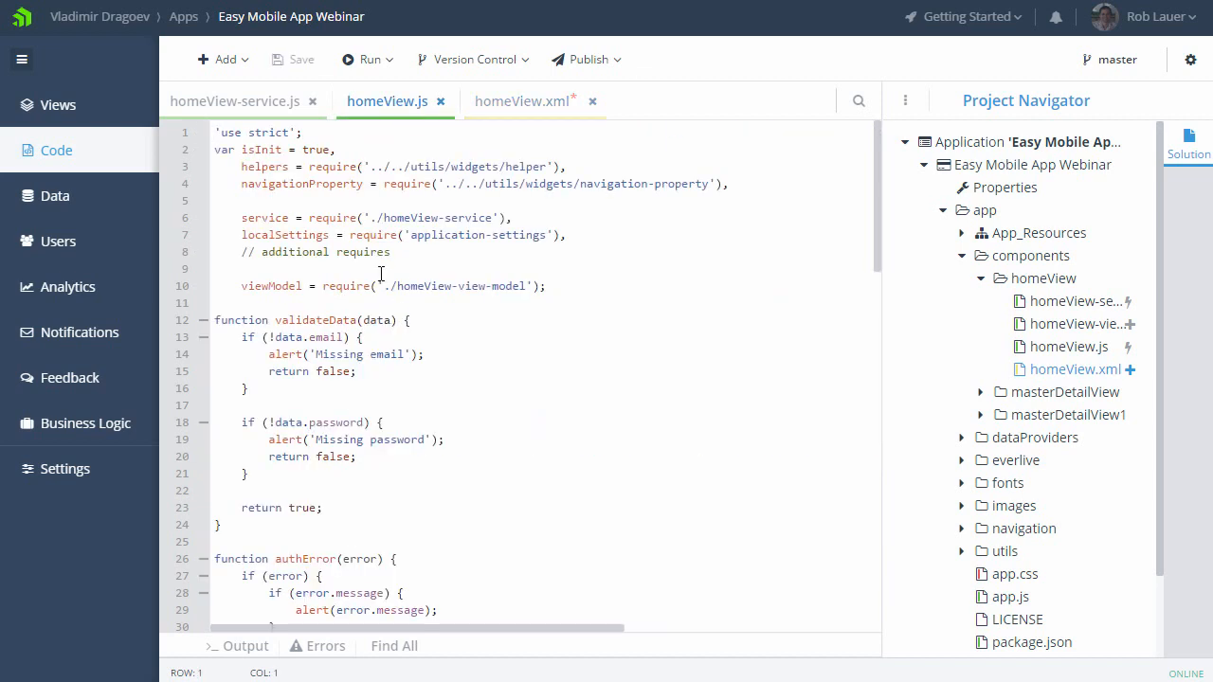
click(305, 473)
key(Return)
key(Return)
text(if ()
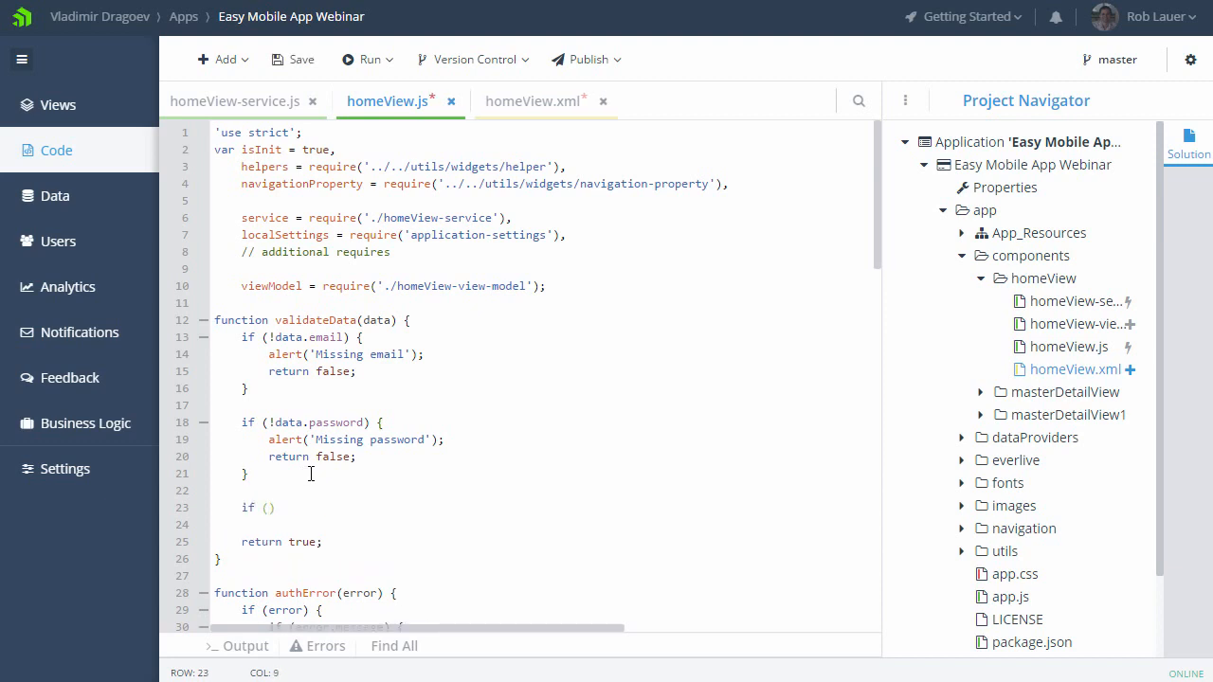
text(data.)
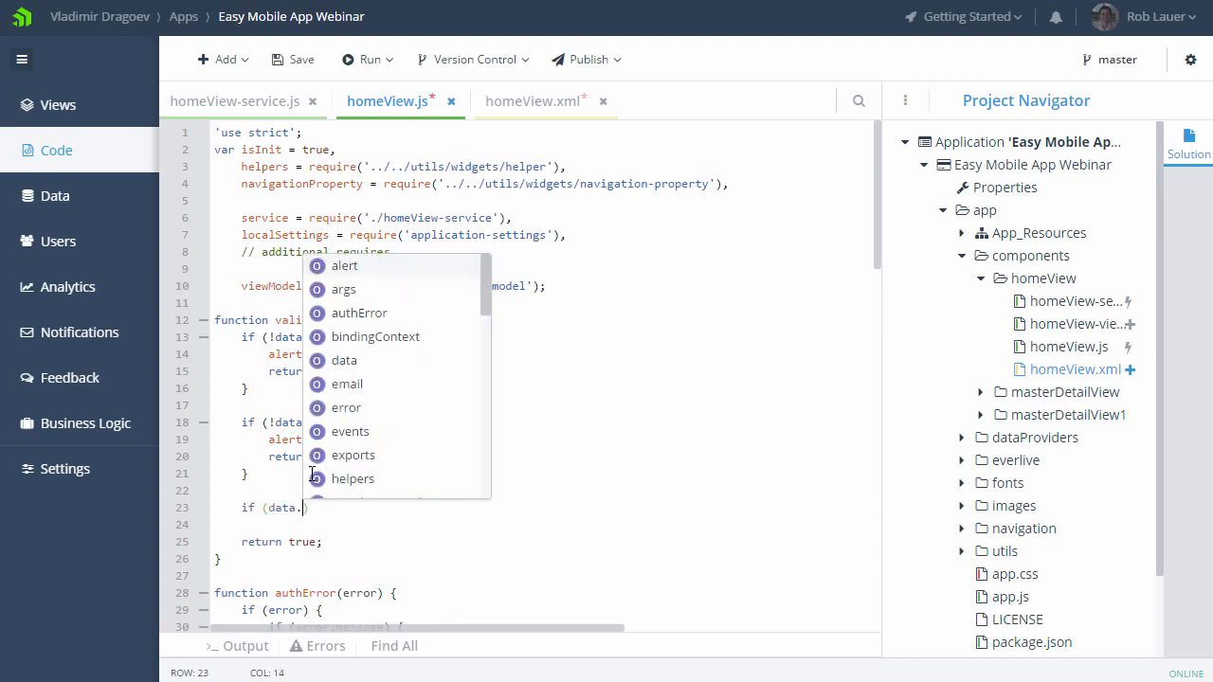
scroll(313, 474, down, 4)
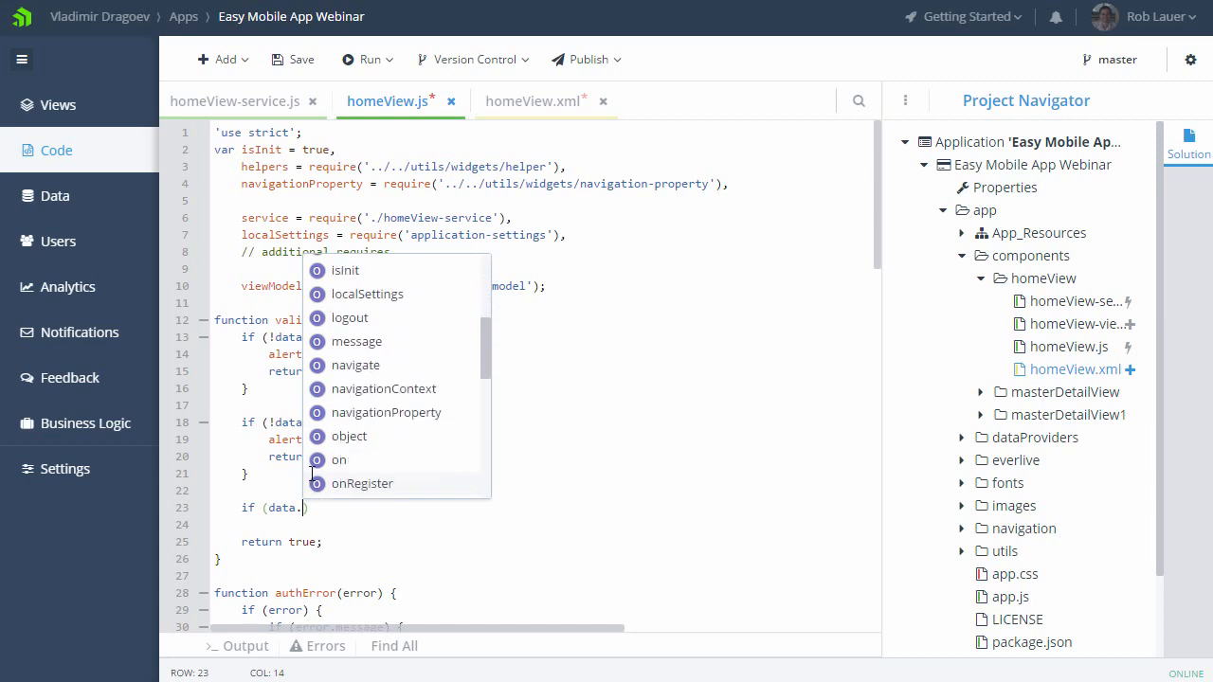
scroll(312, 474, down, 3)
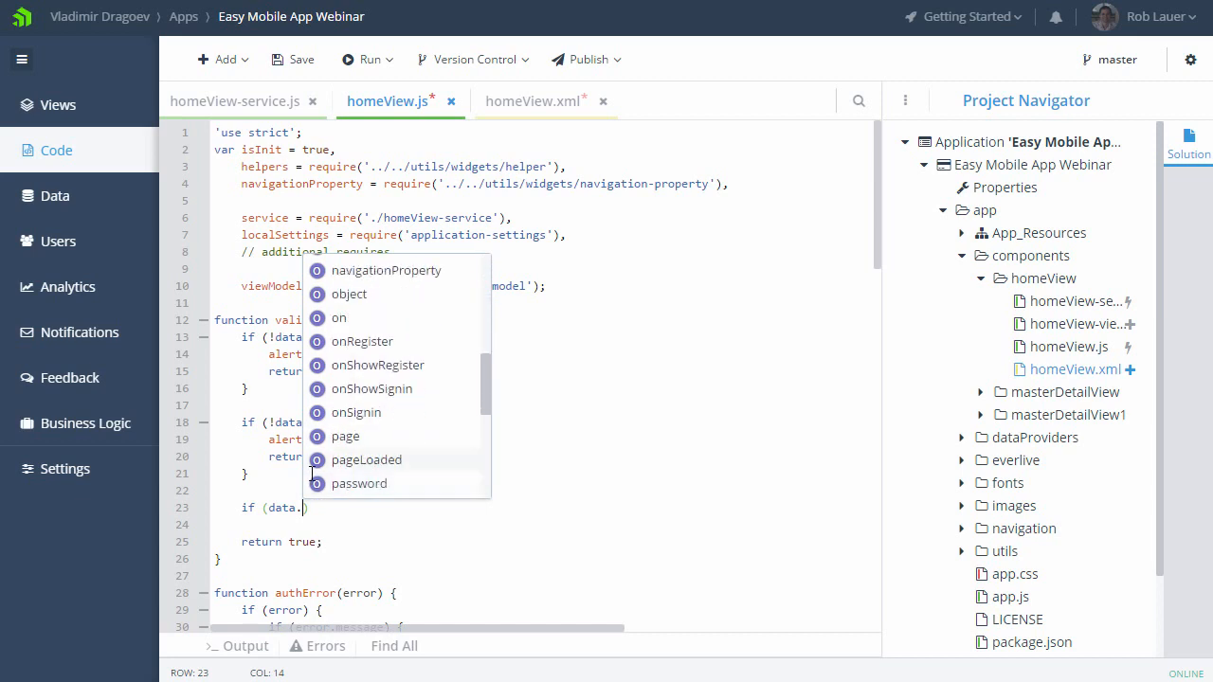
click(311, 474)
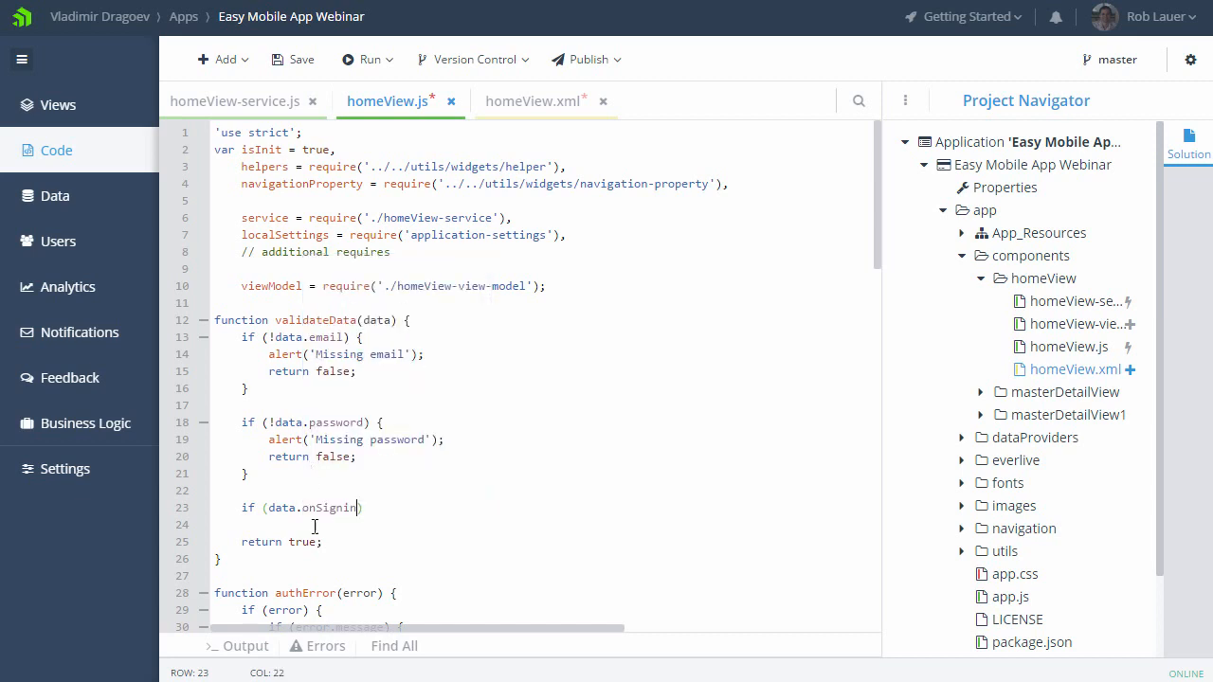
Step: Delete the unfinished if condition from the validateData function
drag(365, 508, 209, 505)
key(BackSpace)
key(BackSpace)
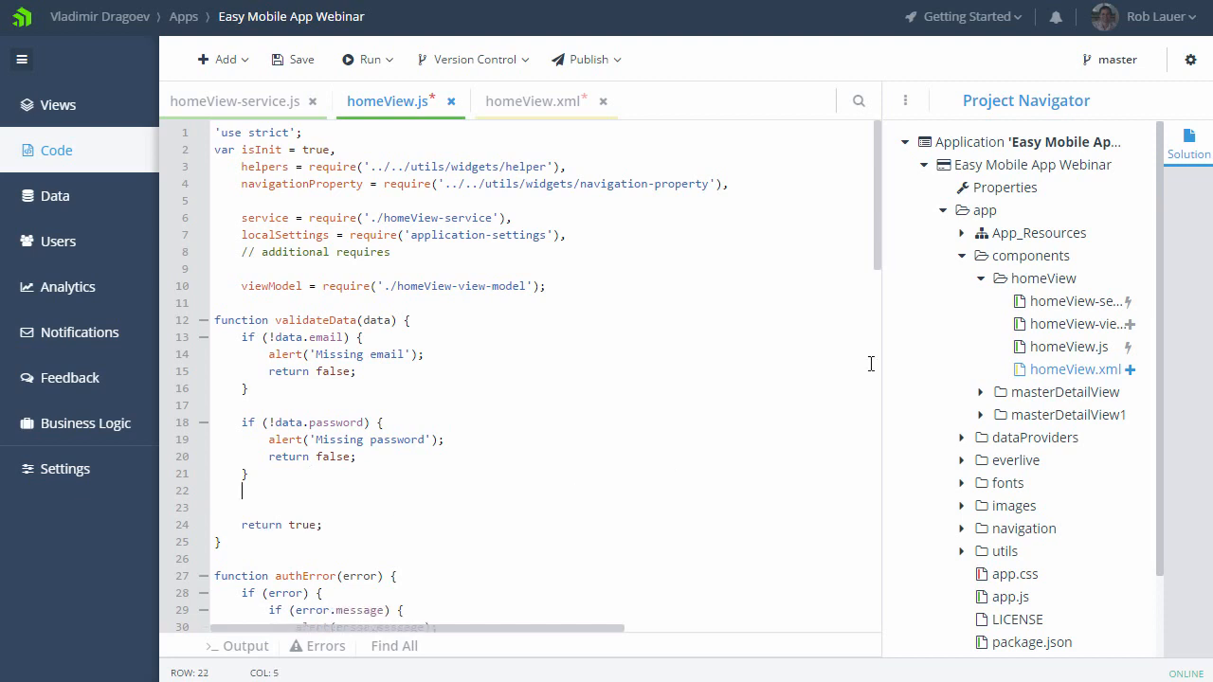
Step: Open app.css from the app folder and examine its style rules
drag(1159, 502, 1156, 564)
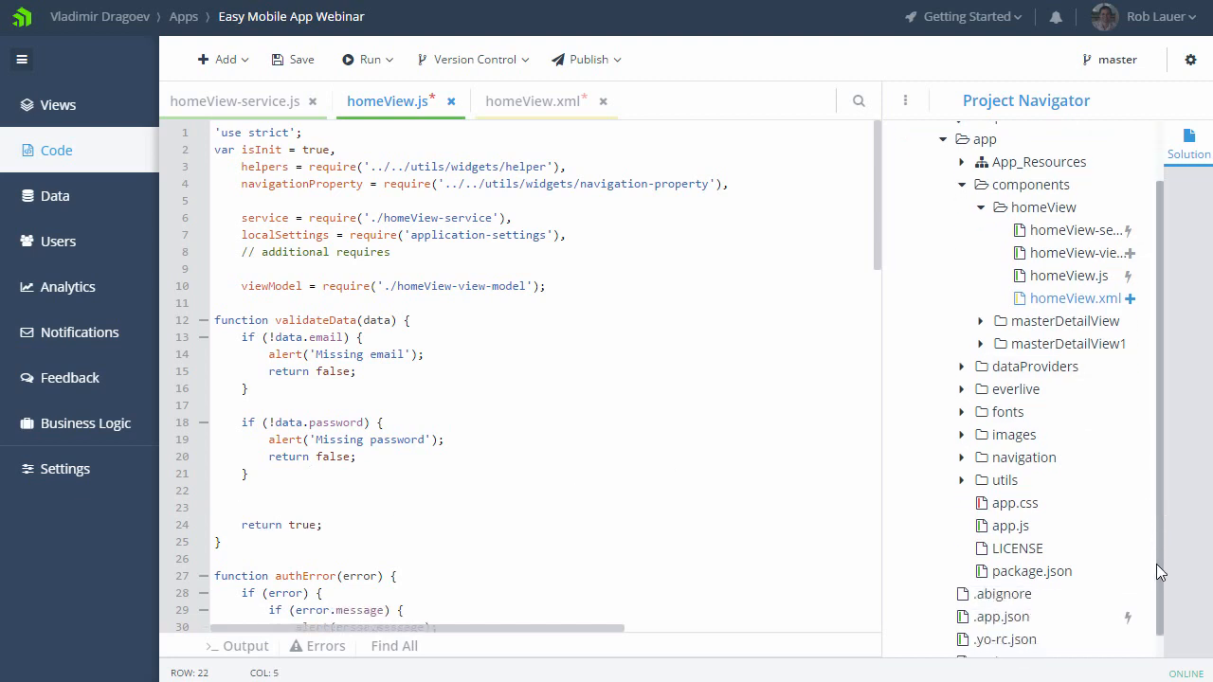
click(1015, 502)
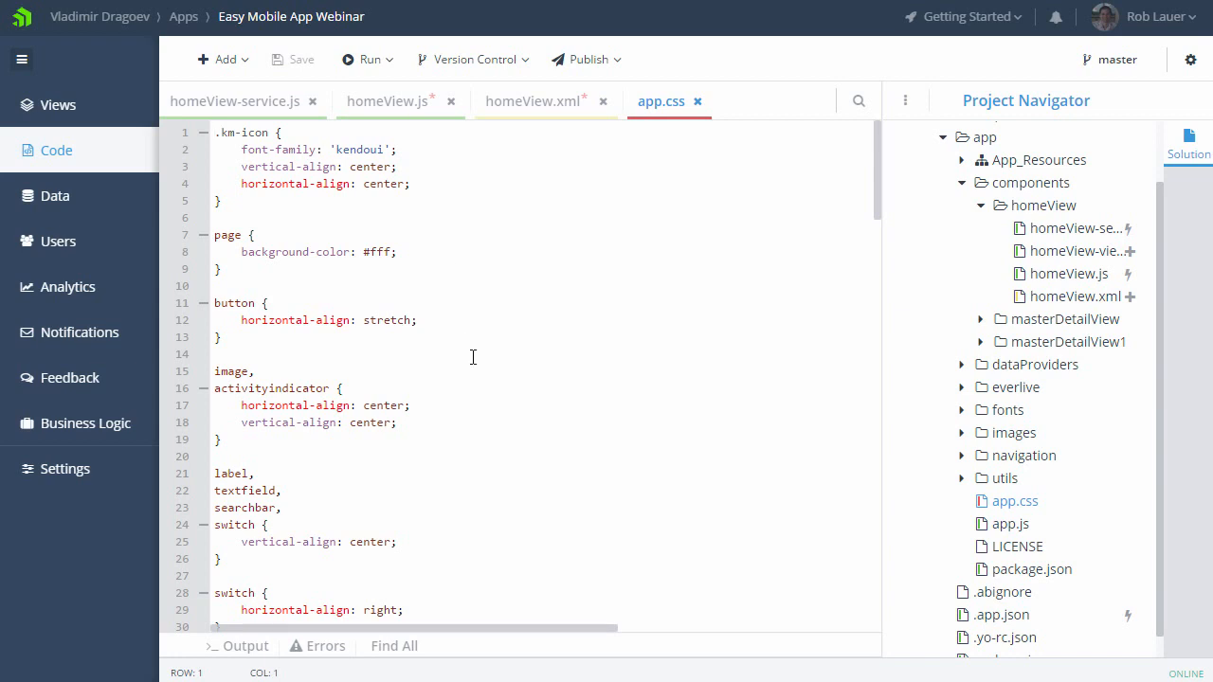
scroll(473, 356, down, 5)
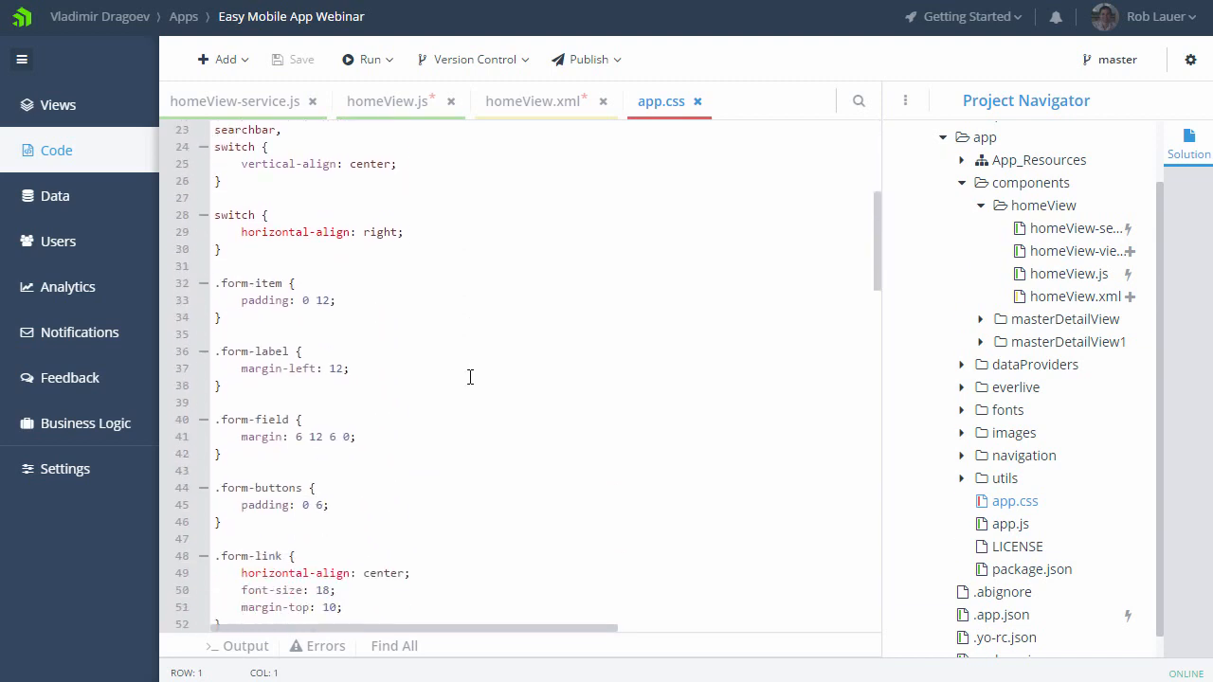
scroll(470, 377, up, 4)
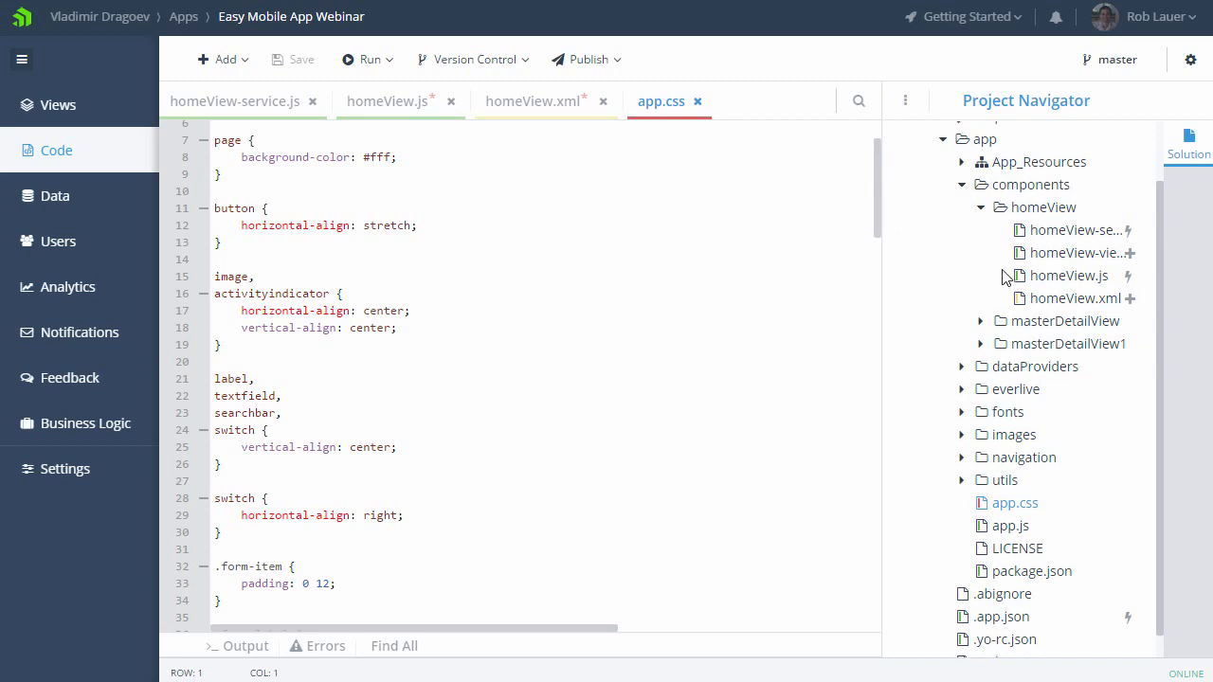
Step: Install nativescript-calendar version 1.0.7 from the Plugins Marketplace through the project properties
scroll(1002, 276, up, 2)
click(1002, 189)
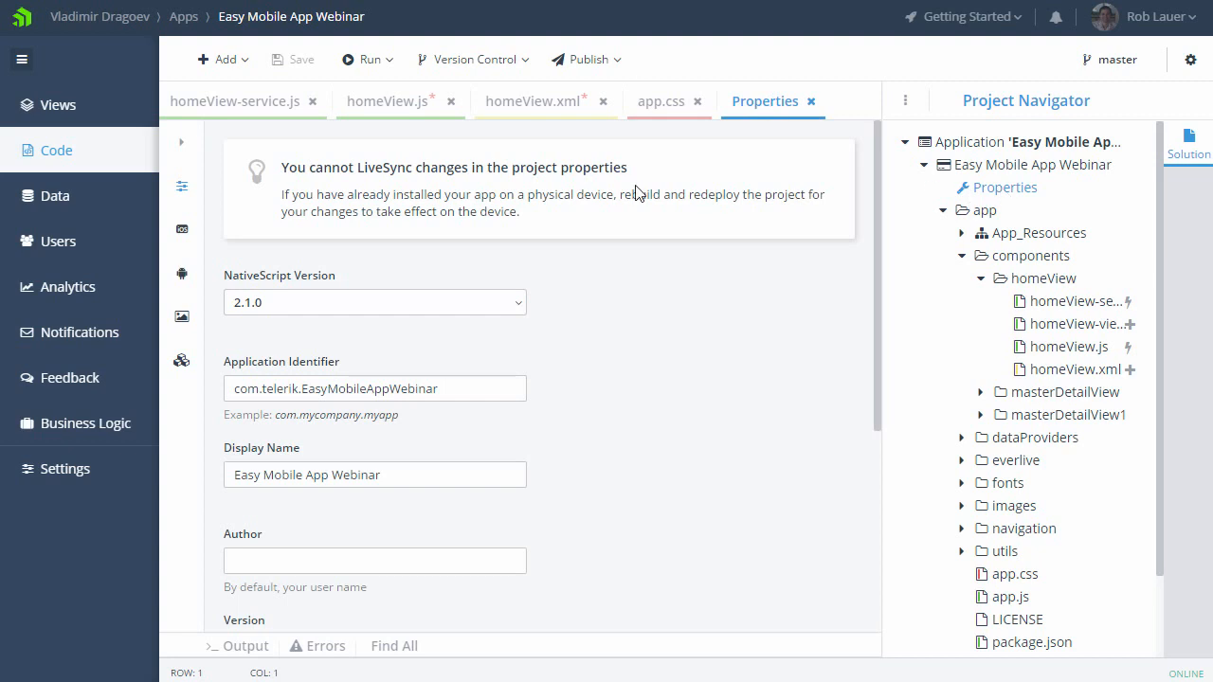
click(181, 365)
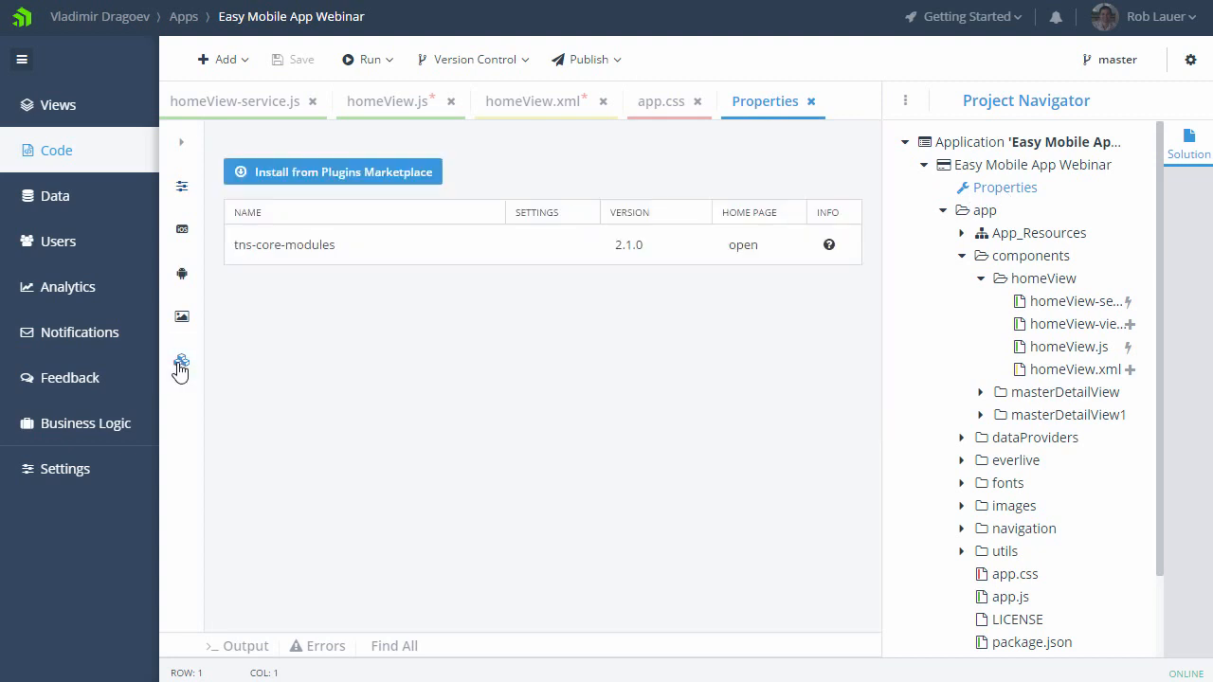
click(347, 174)
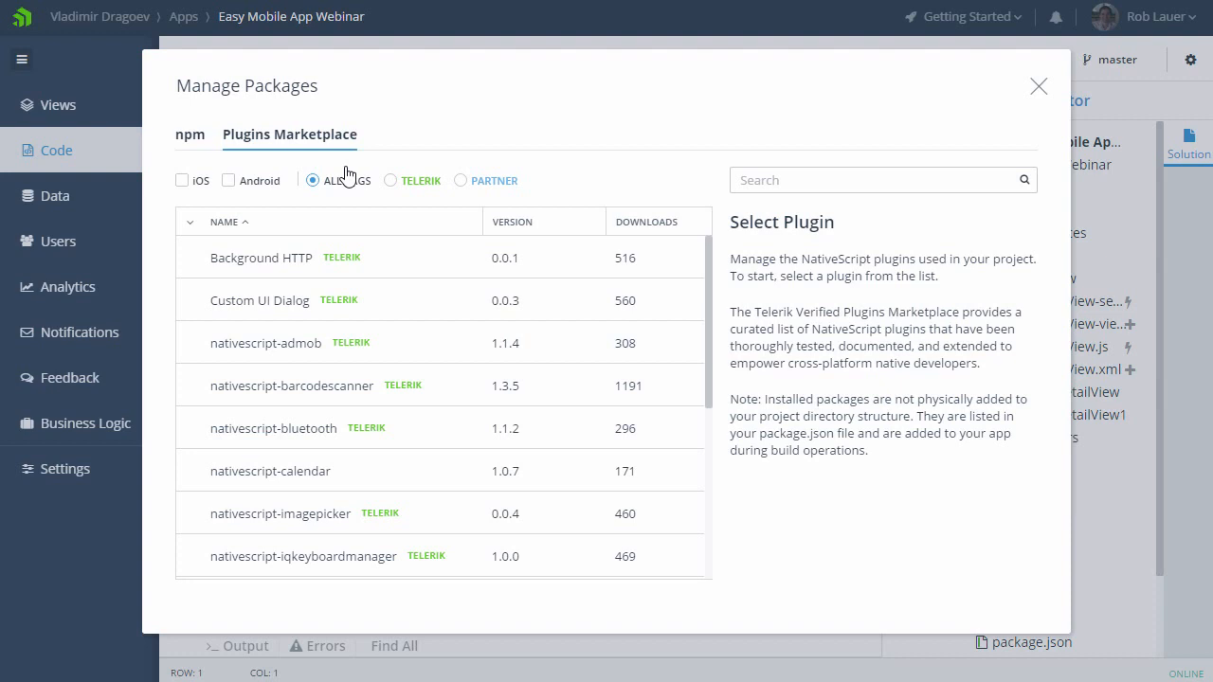
click(311, 474)
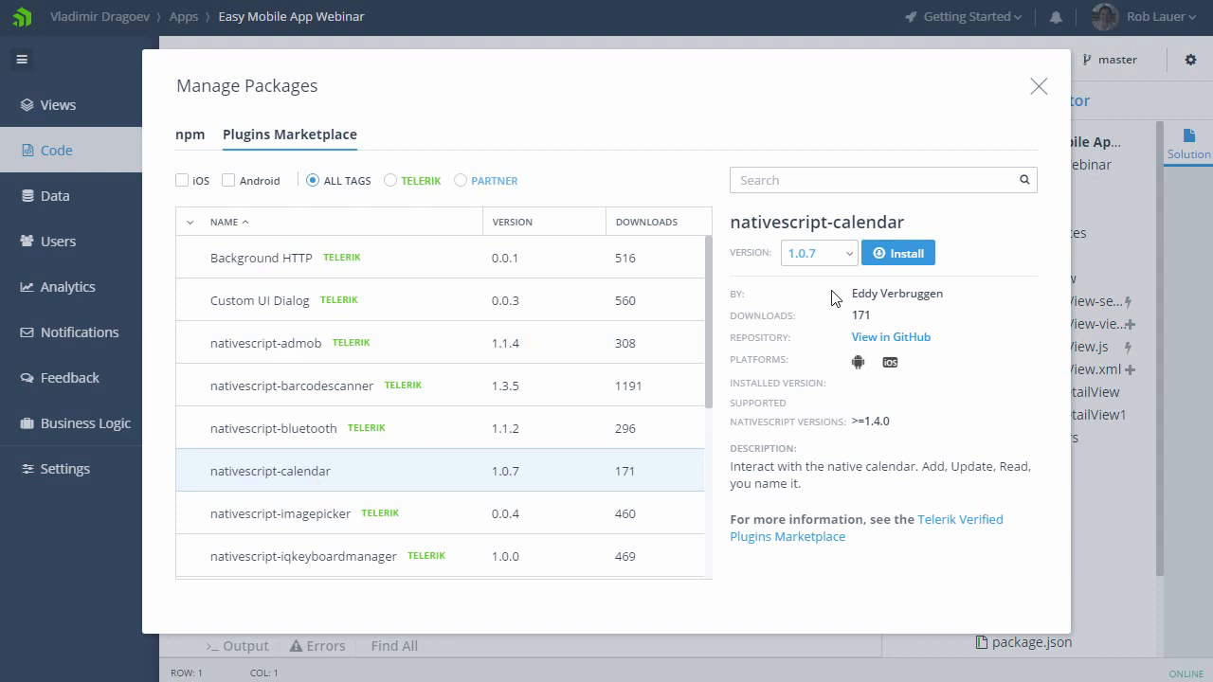
click(897, 254)
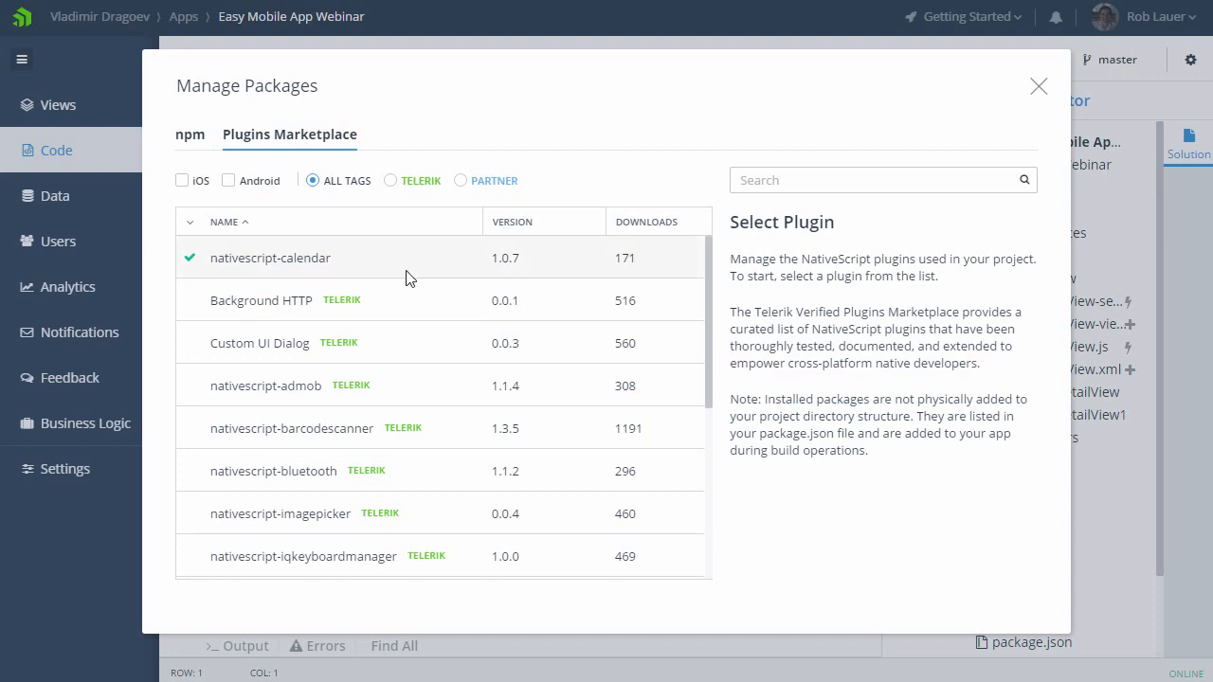
Step: Open the marketplace page of the nativescript-calendar plugin and read its documentation, including the createEvent example
click(378, 259)
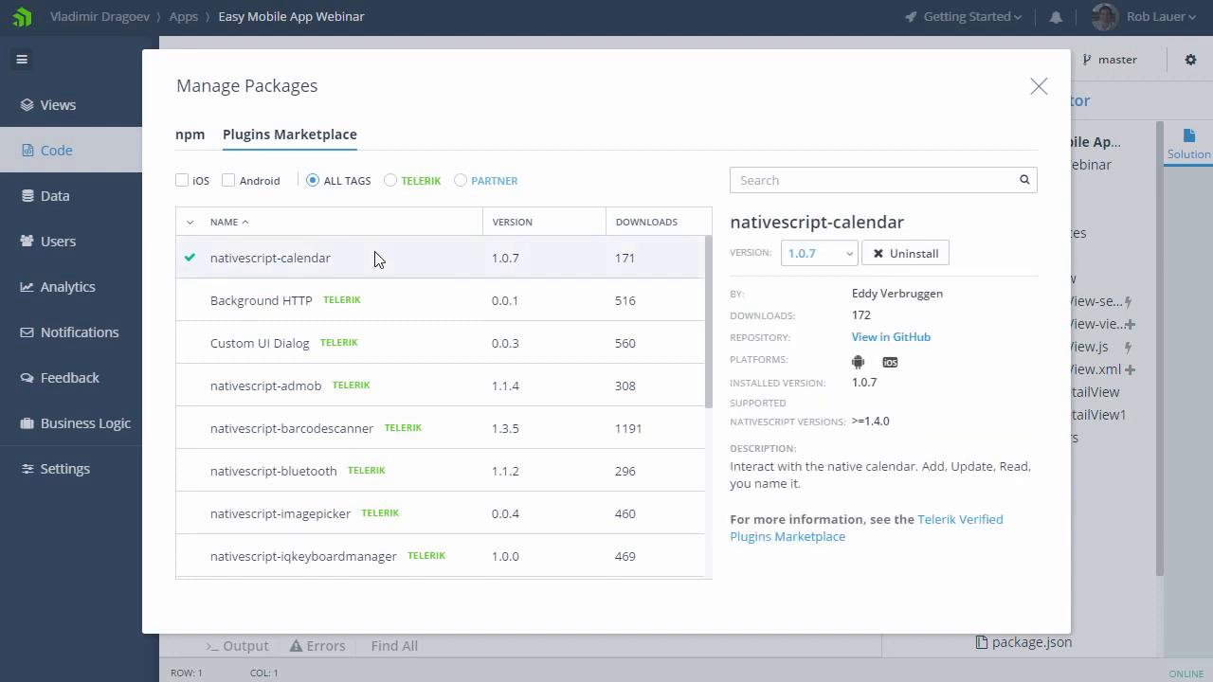
click(972, 530)
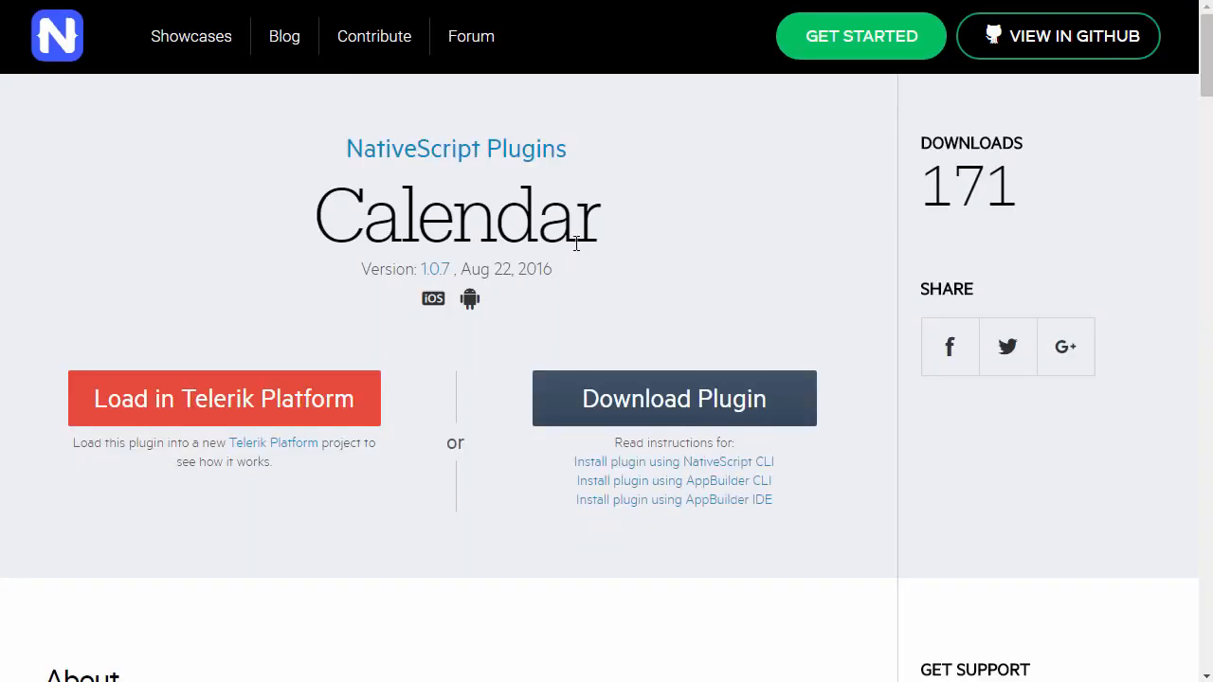
scroll(514, 406, down, 6)
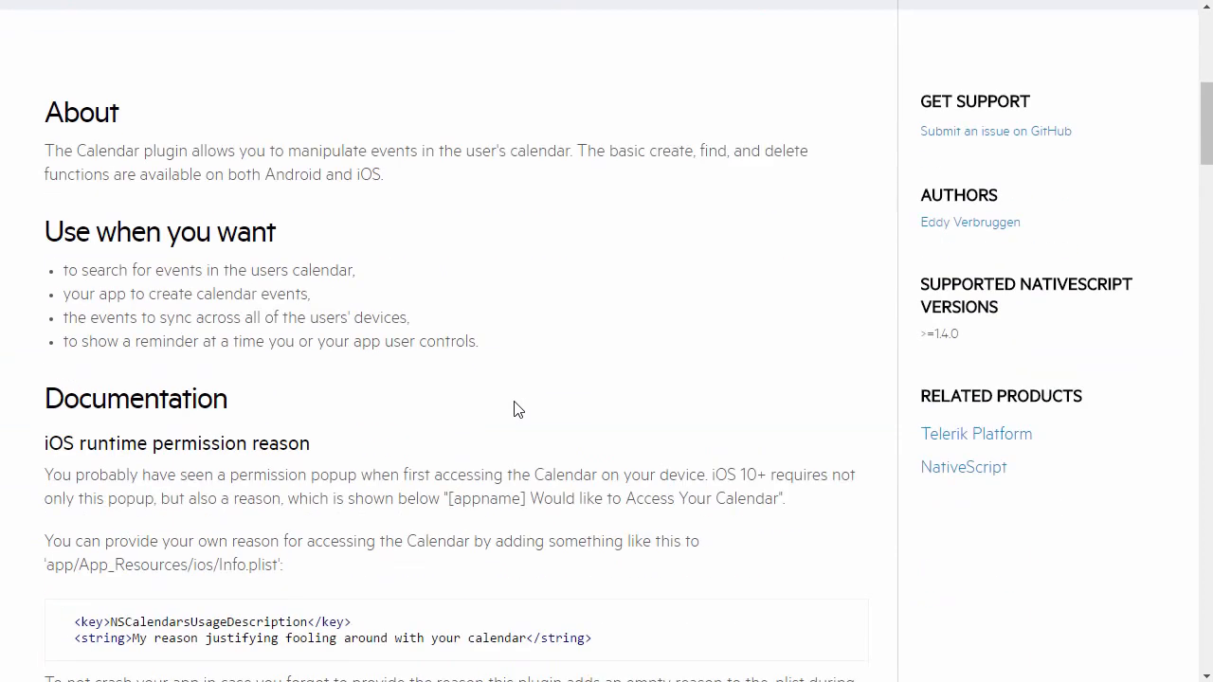
scroll(514, 409, down, 7)
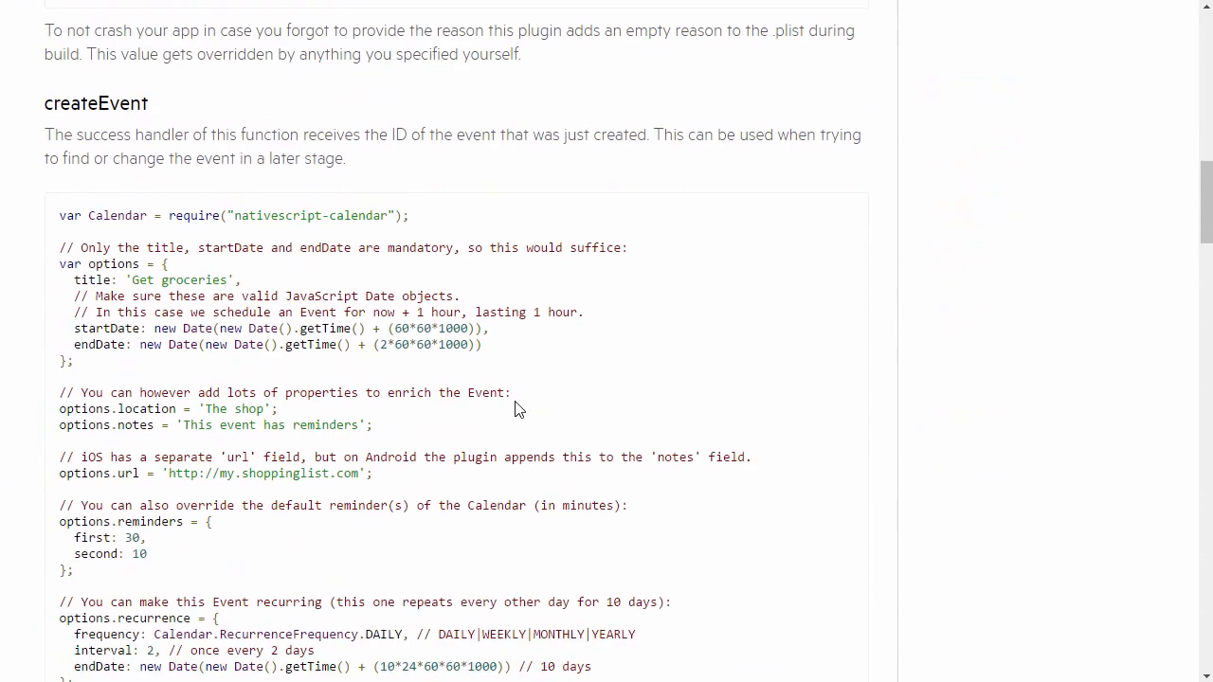
scroll(515, 410, down, 2)
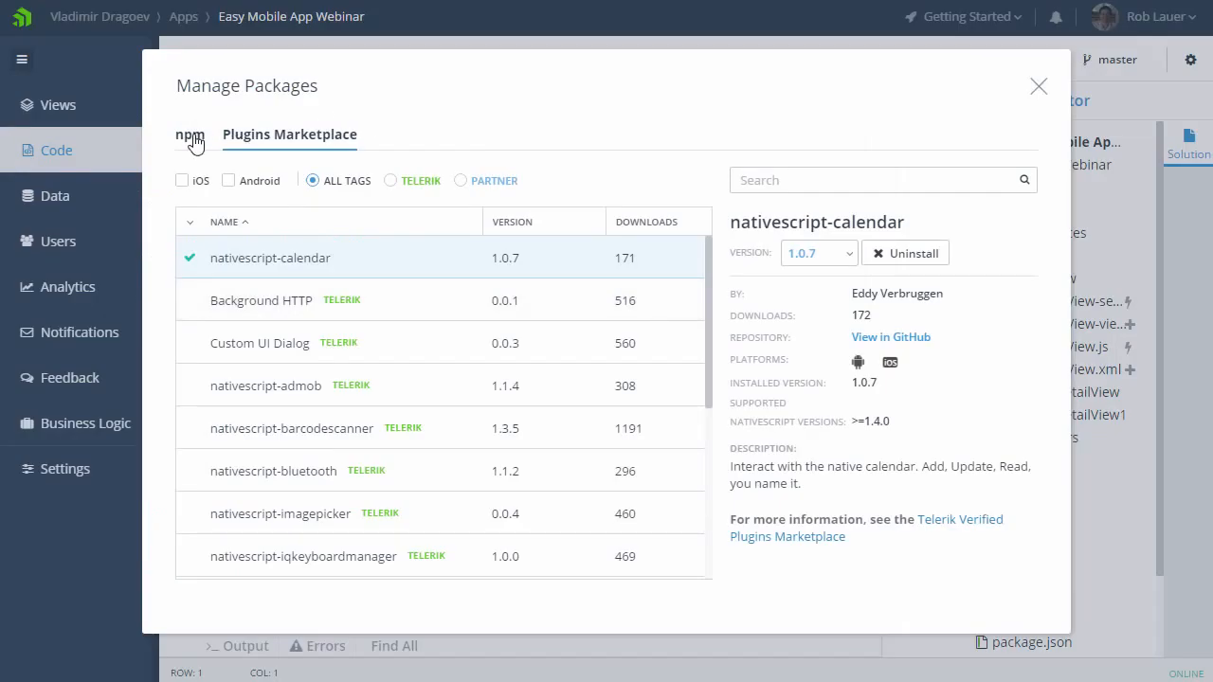
Step: Search the npm packages for nativescript-parallax, view its package details, and close the package manager
click(190, 135)
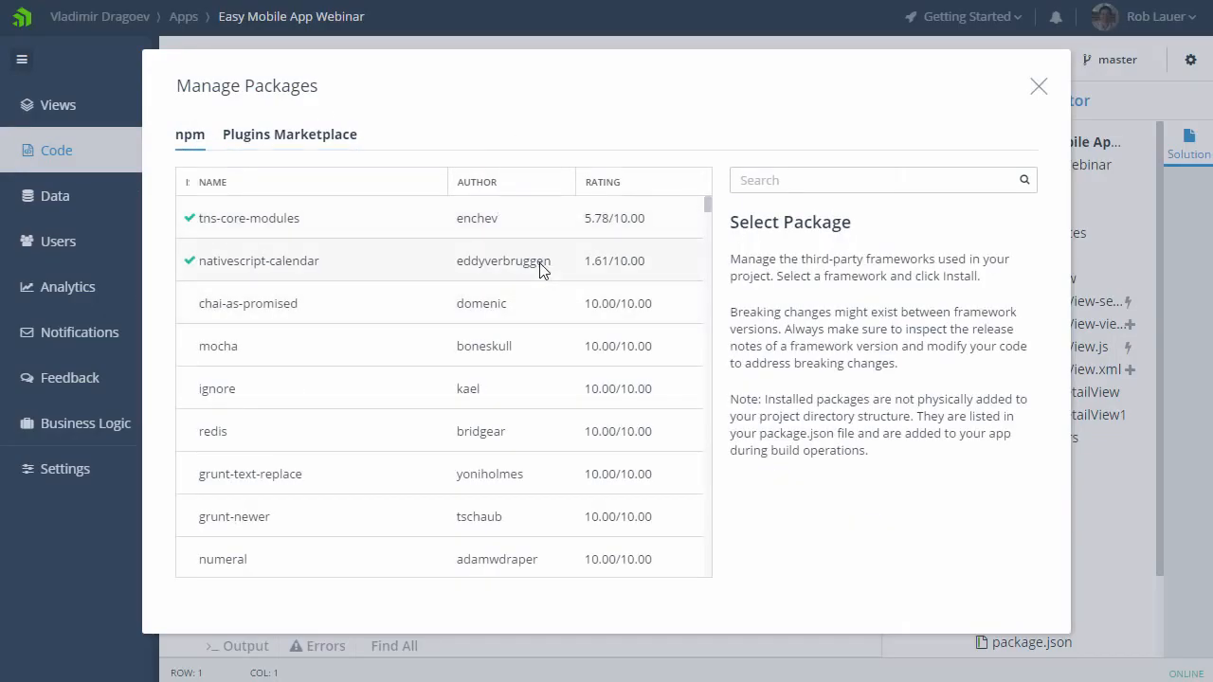
click(805, 180)
text(na)
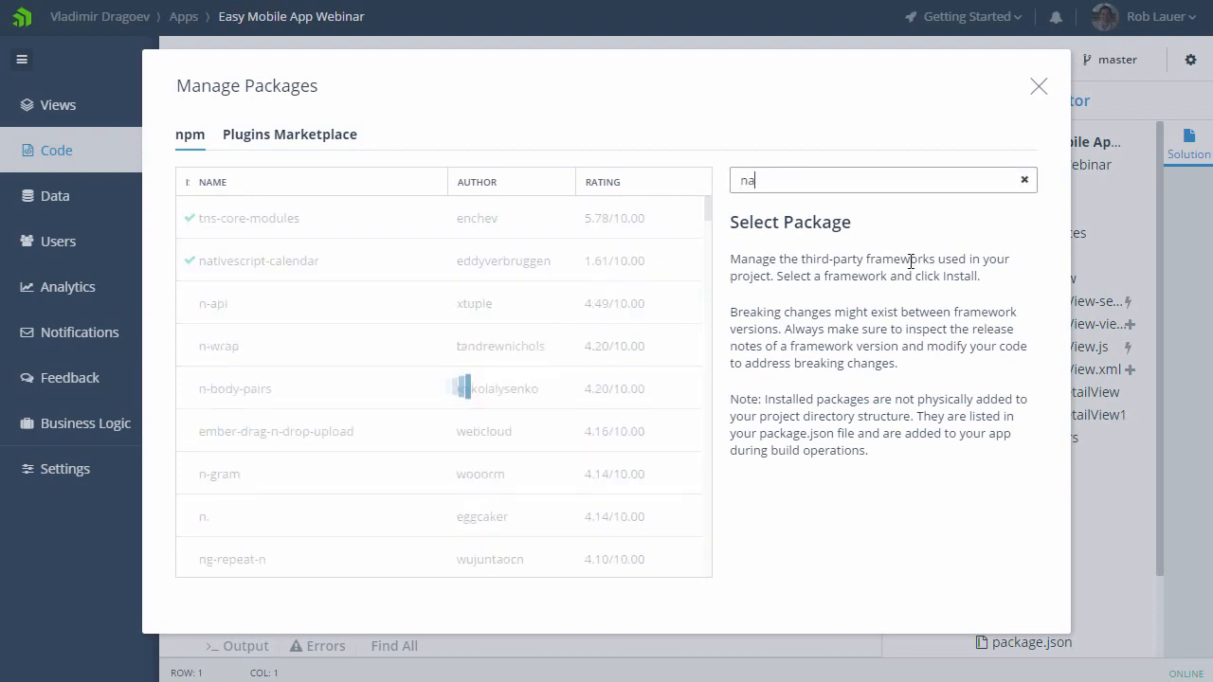
text(tivescript-par)
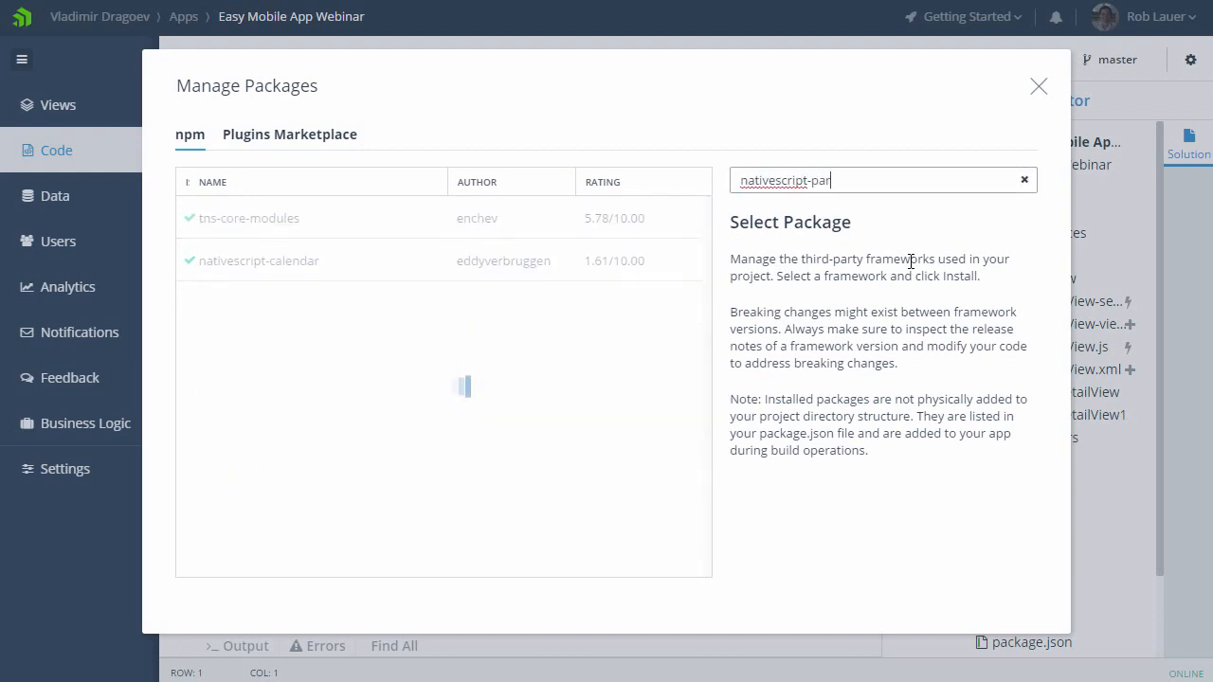
text(allax)
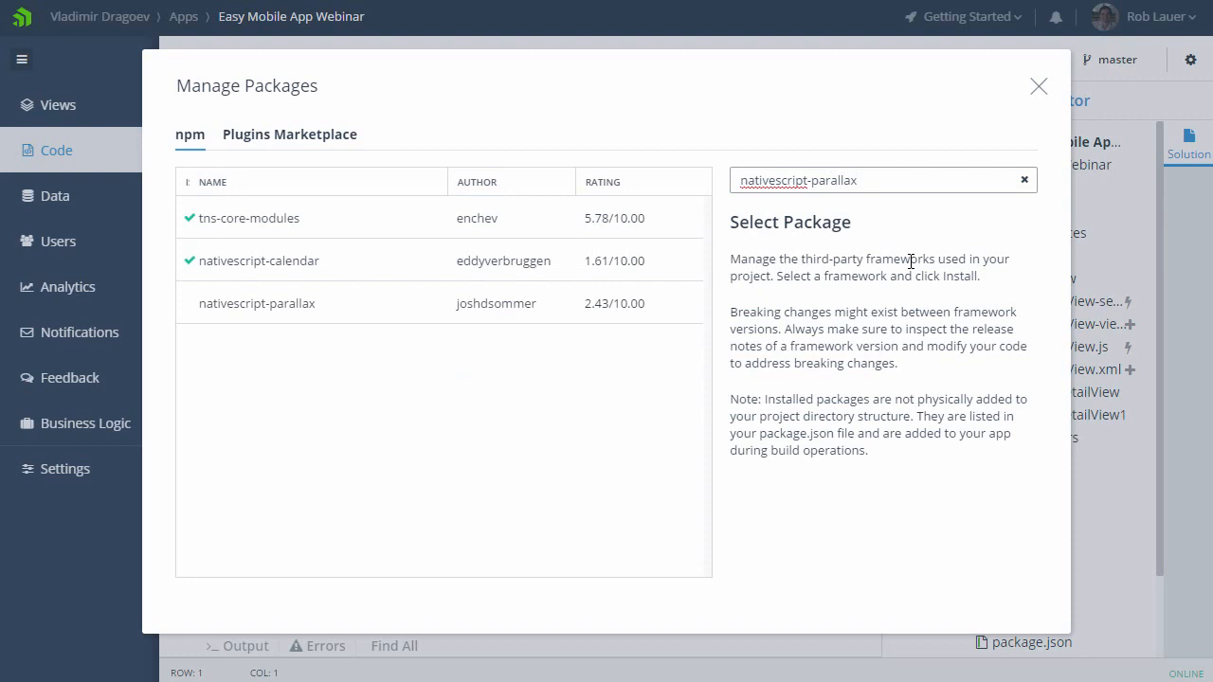
click(366, 315)
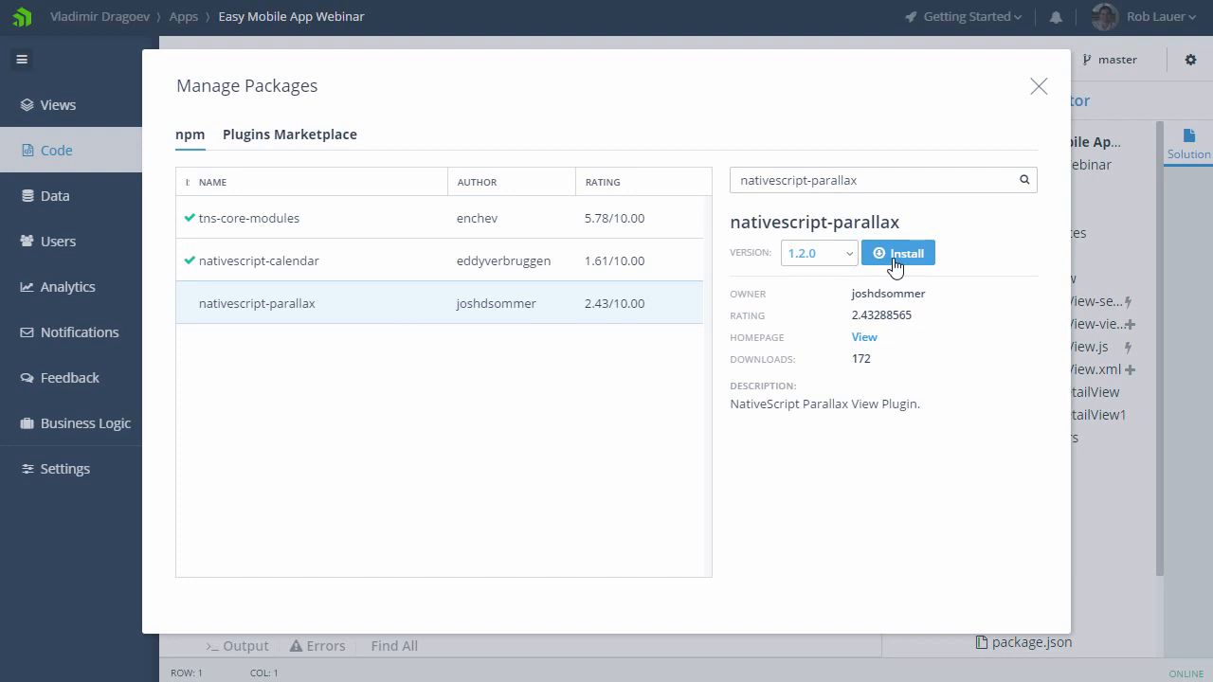
click(1038, 86)
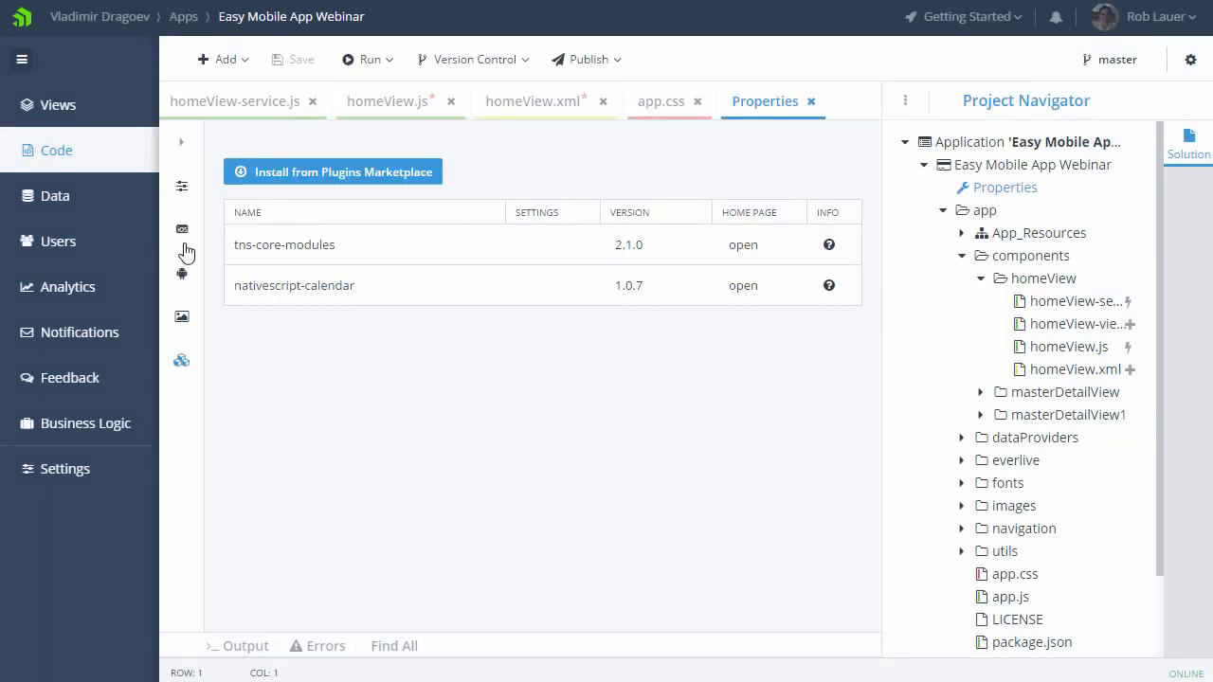
Step: Review the general project properties and the list of selectable NativeScript versions, leaving the version unchanged
click(182, 188)
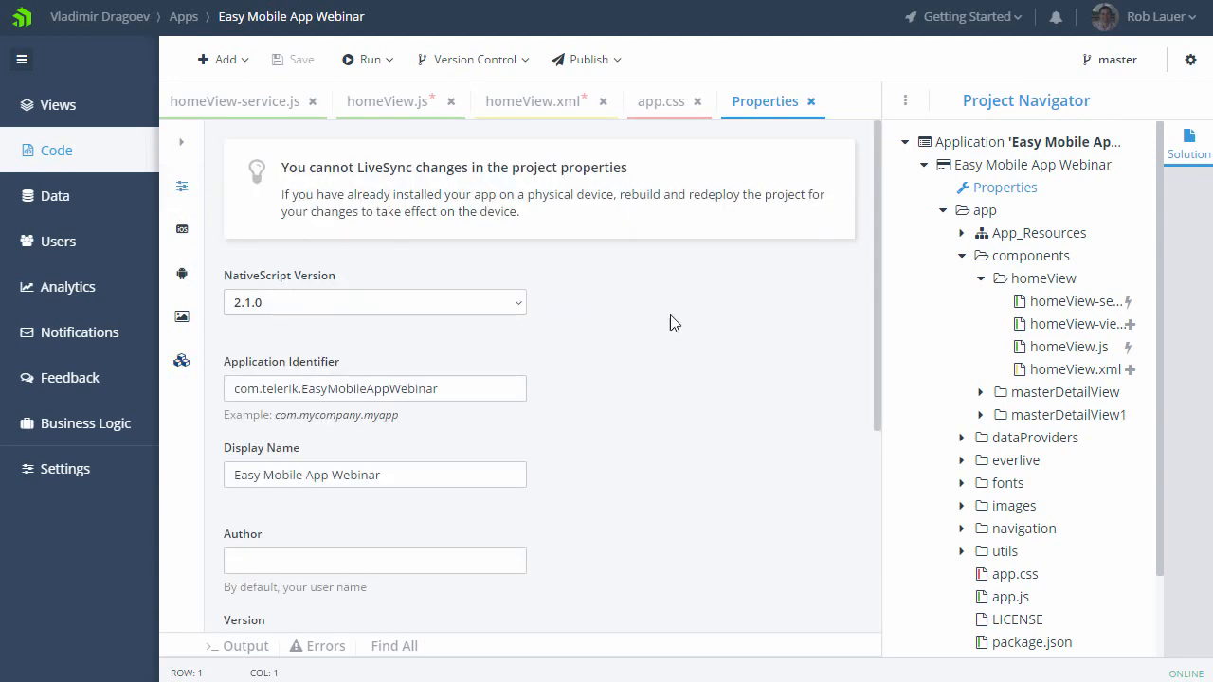
click(518, 309)
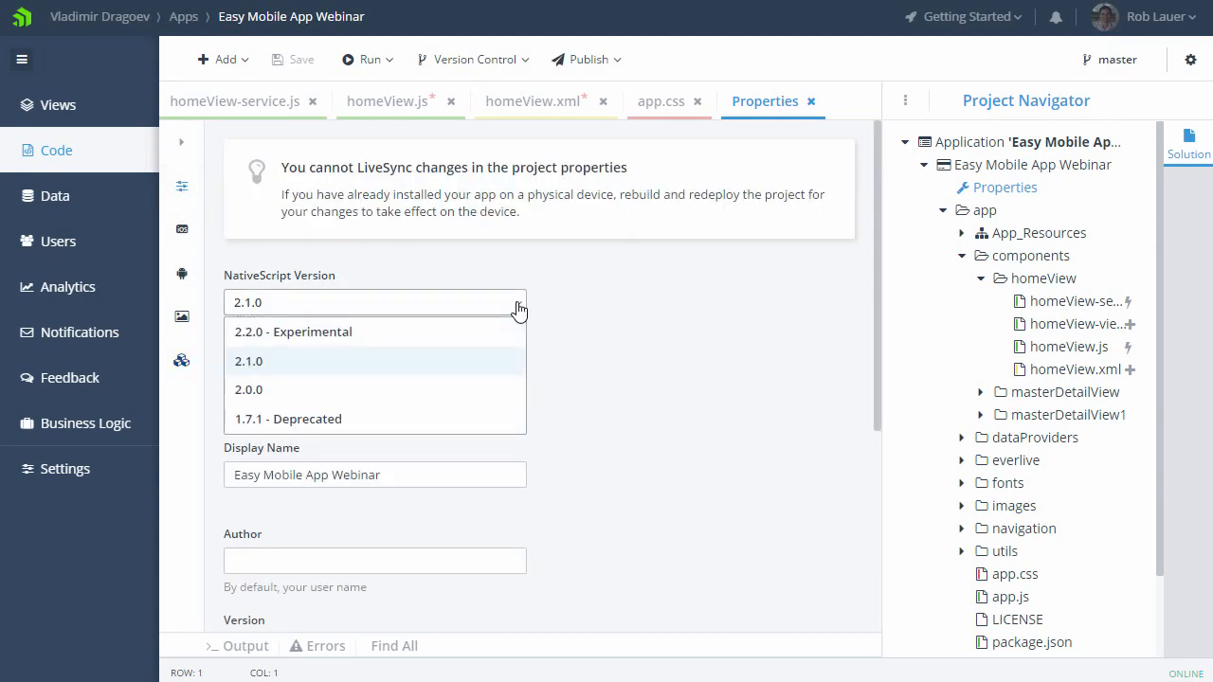
click(621, 316)
Step: Review the iOS project properties, including the deployment target choices, device families and background modes
click(181, 231)
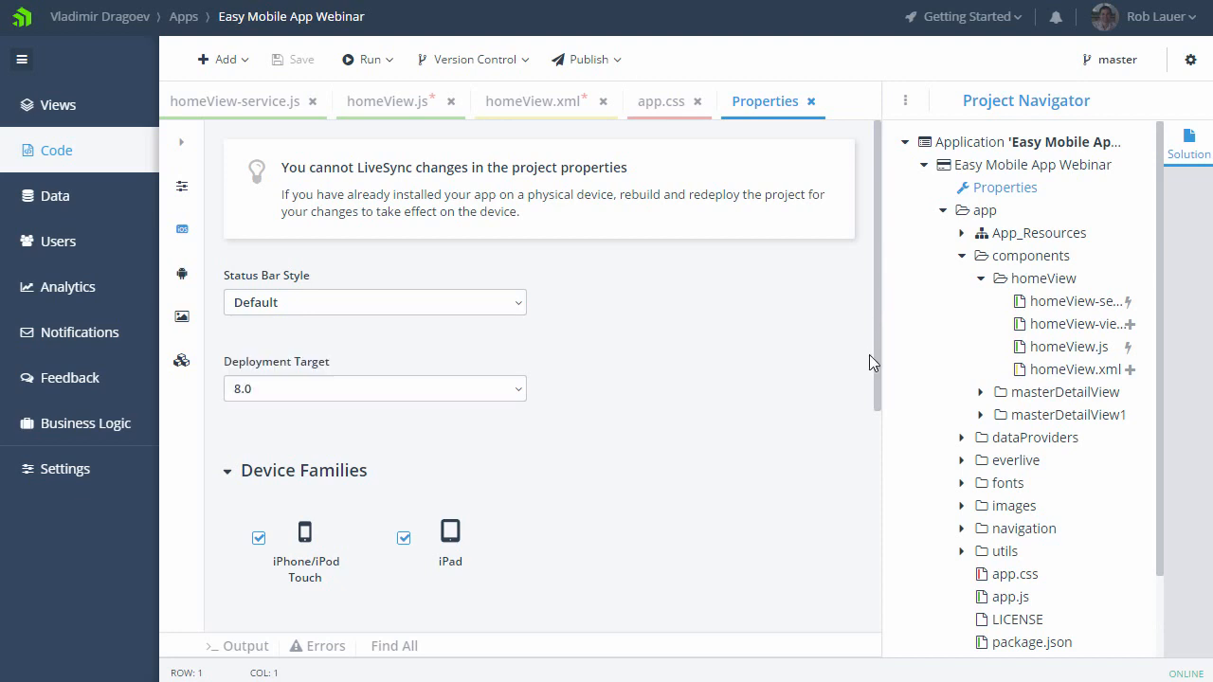
scroll(878, 410, down, 2)
click(520, 219)
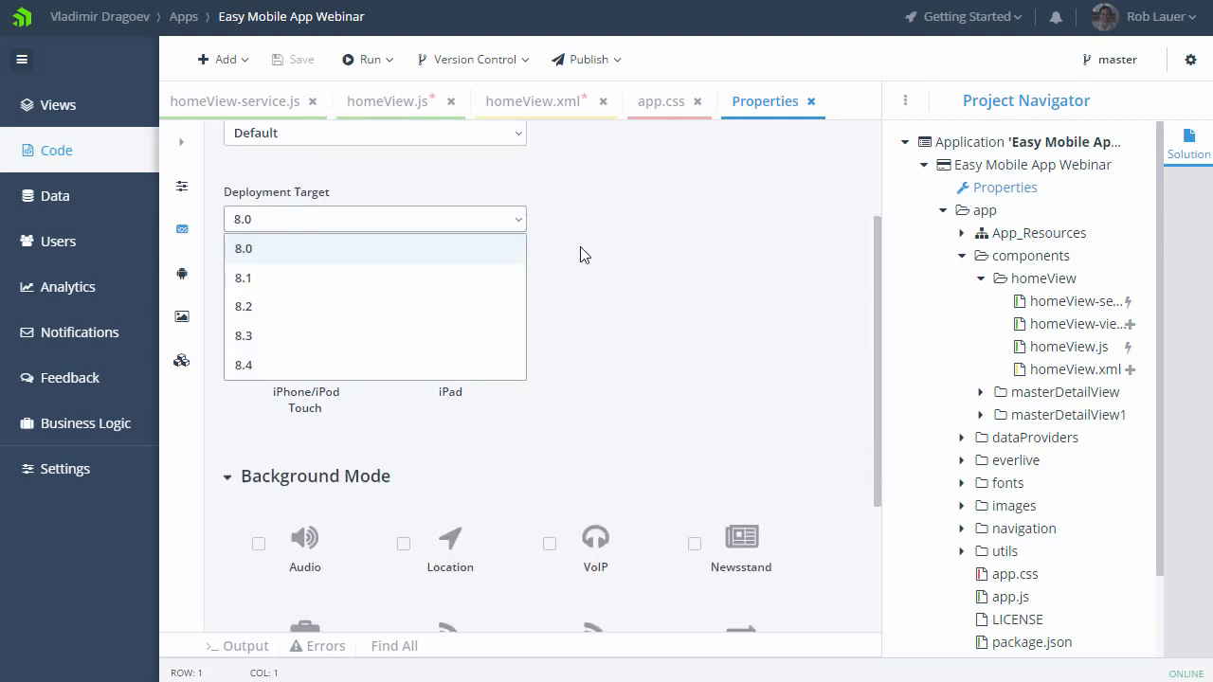
click(625, 254)
drag(881, 370, 862, 481)
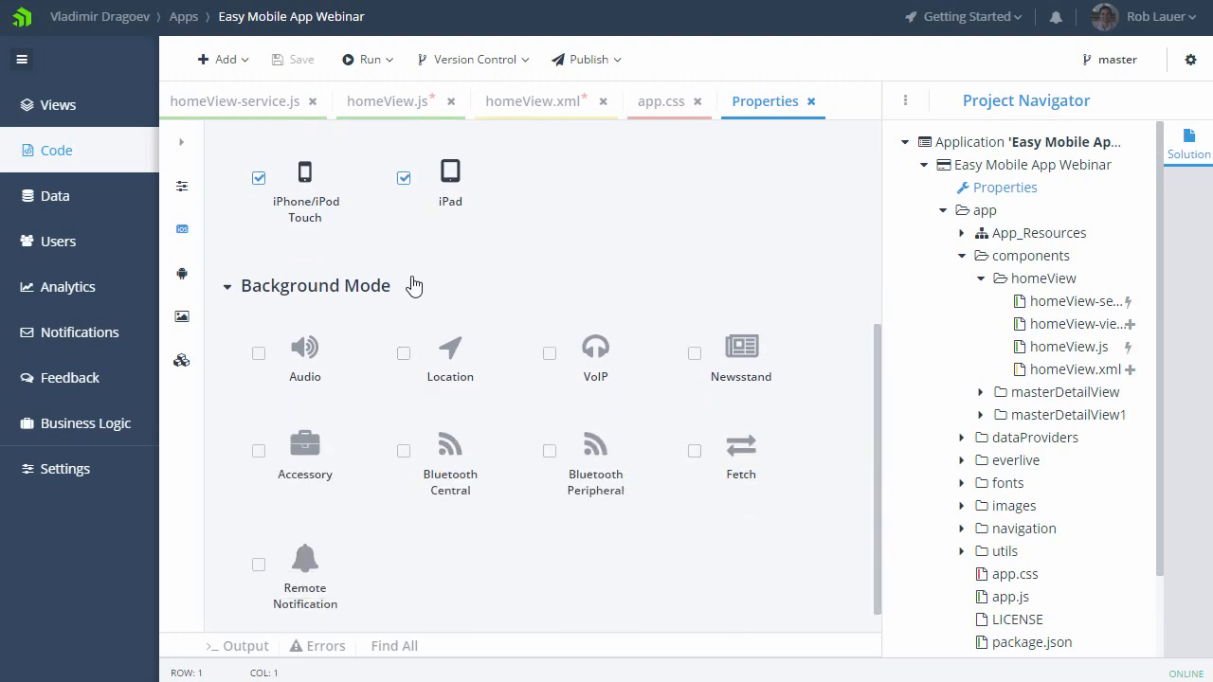
Step: Review the general Android project properties and the list of Android permissions
mouse_move(183, 277)
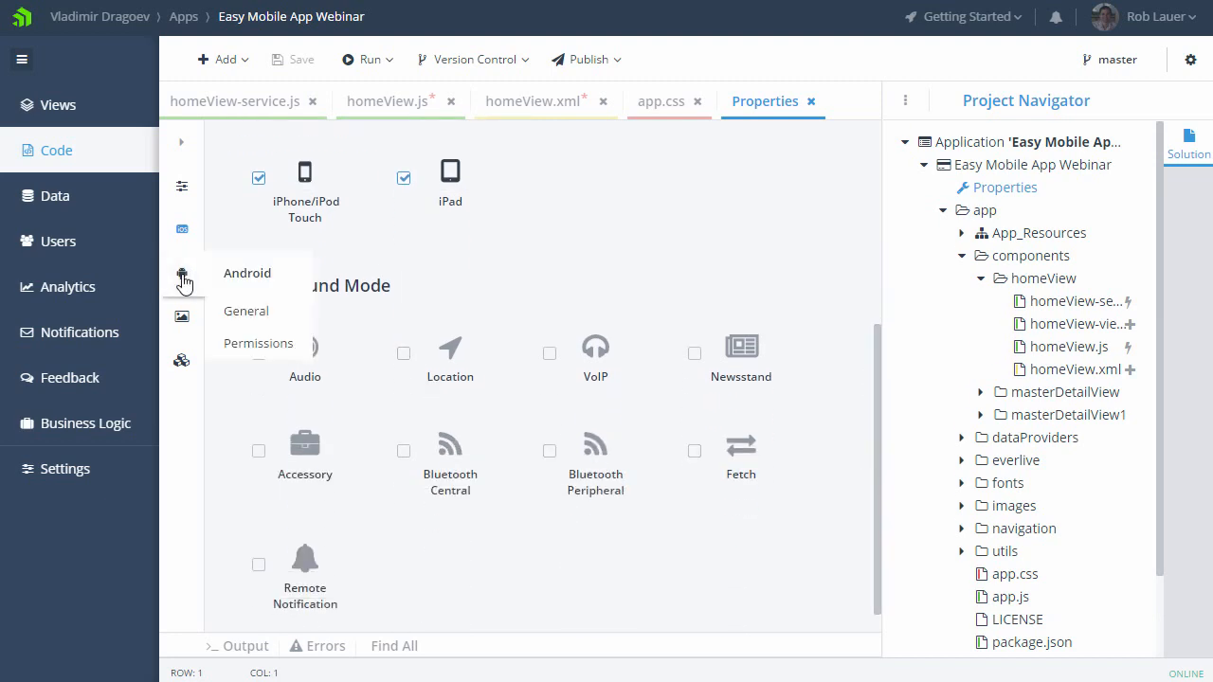
click(249, 313)
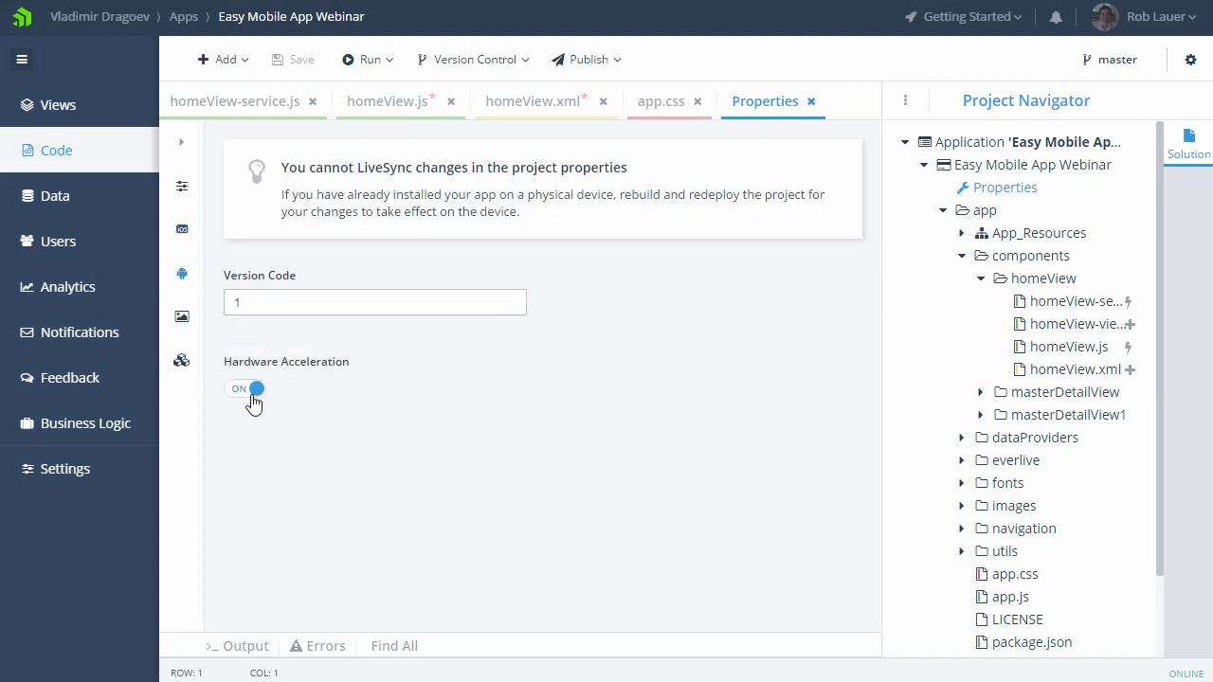
mouse_move(183, 274)
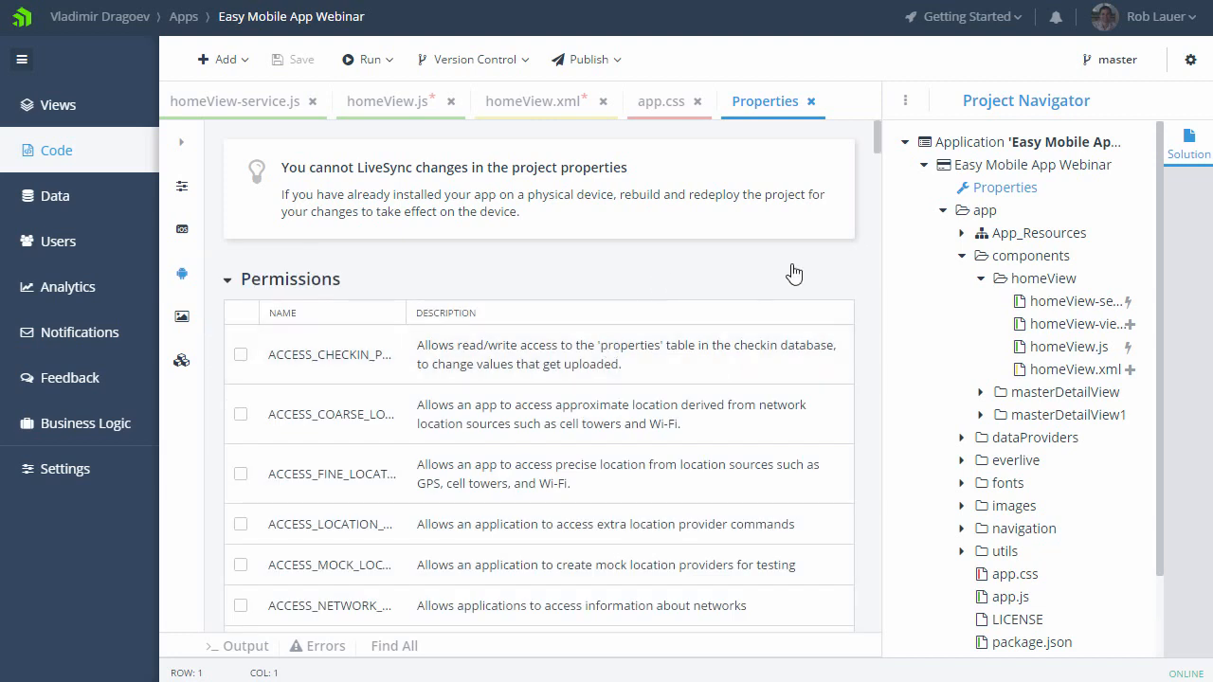
mouse_move(874, 151)
mouse_down()
mouse_move(872, 184)
mouse_move(864, 142)
mouse_up()
Step: Examine the icon and splash screen assets in the project properties for both iOS and Android
click(180, 321)
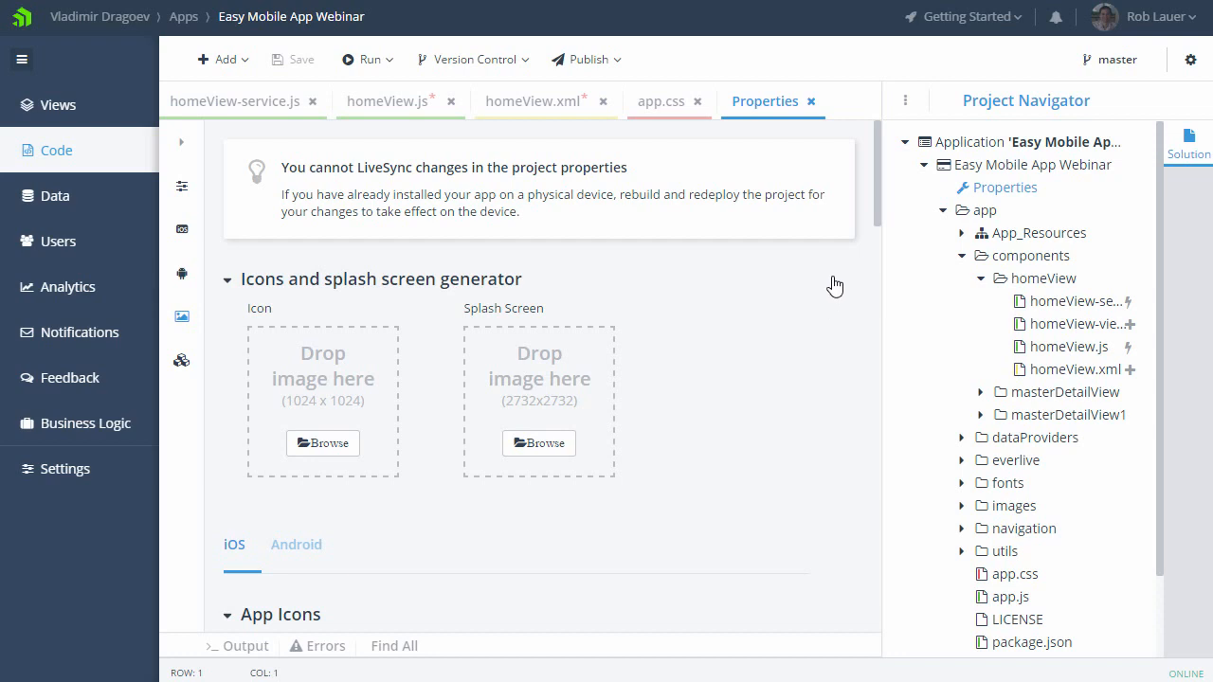
drag(874, 222, 863, 336)
scroll(860, 373, down, 6)
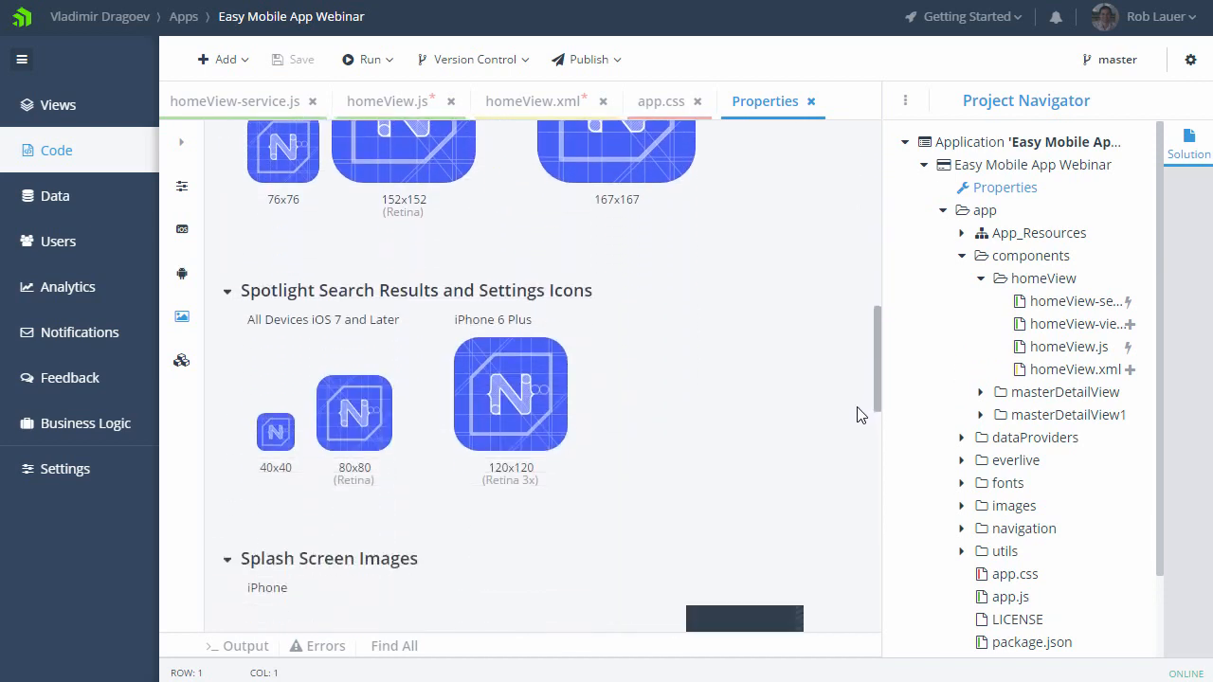
scroll(861, 484, down, 2)
drag(875, 455, 878, 306)
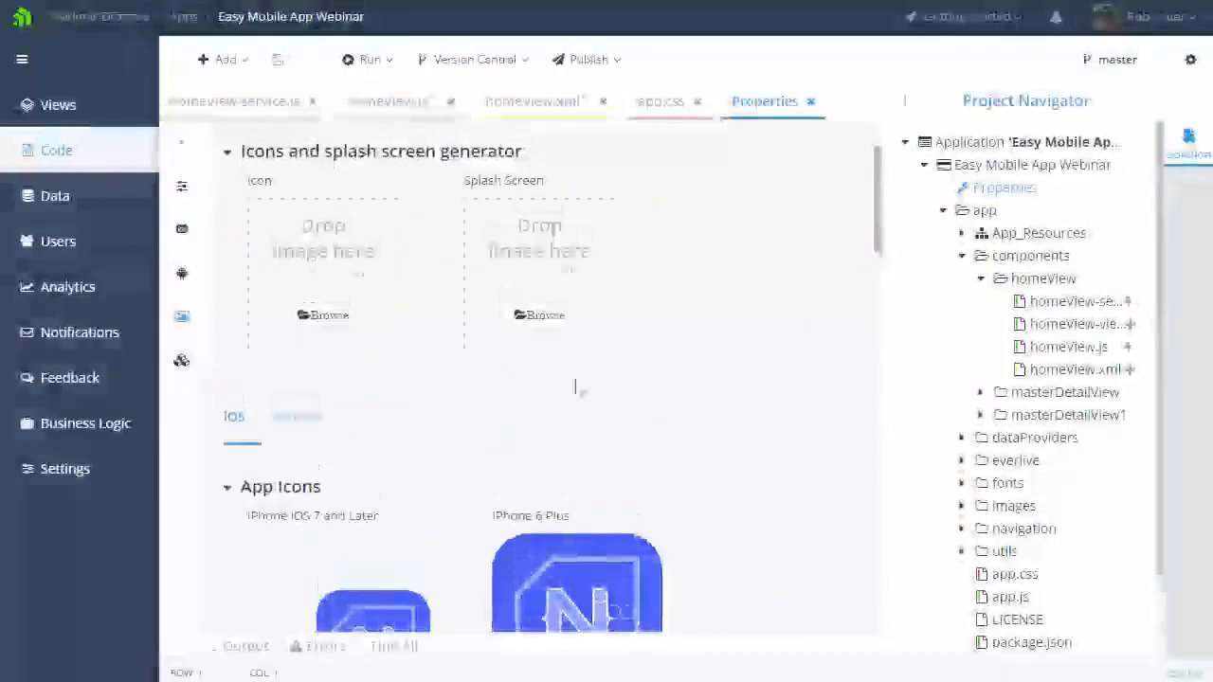
click(296, 417)
scroll(831, 316, up, 2)
drag(881, 202, 901, 174)
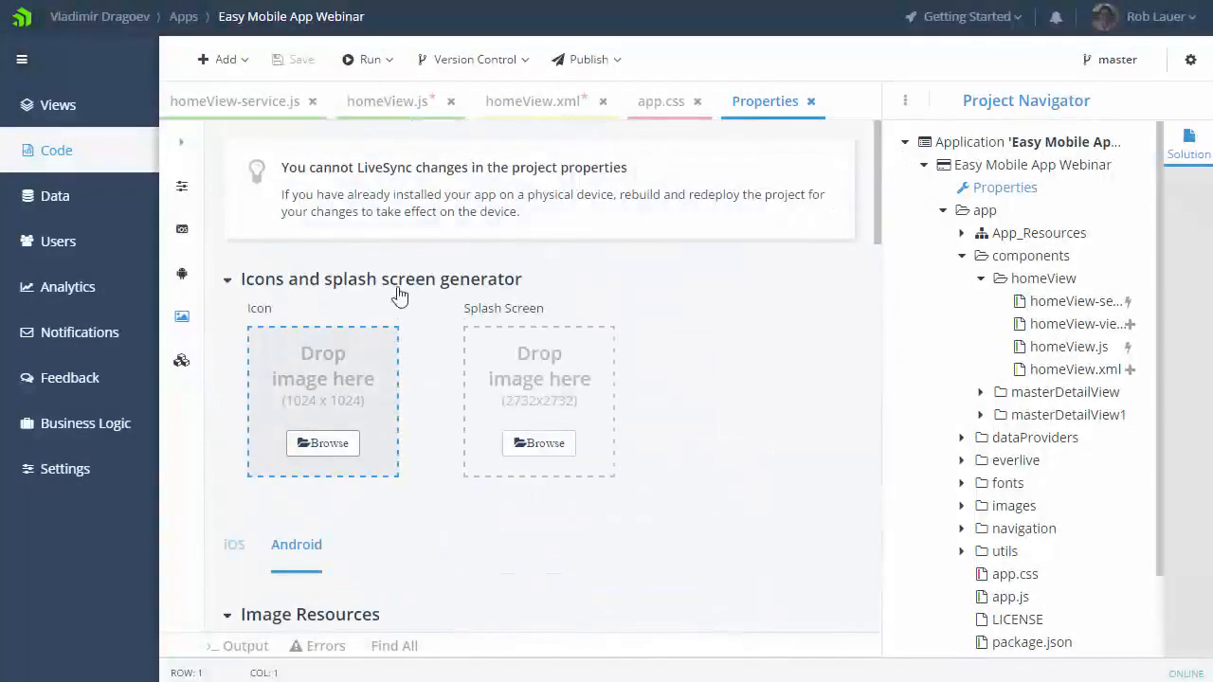
Step: Generate the app icons from generic-icon.png with the icon generator, overwriting all existing icons
click(324, 453)
click(536, 45)
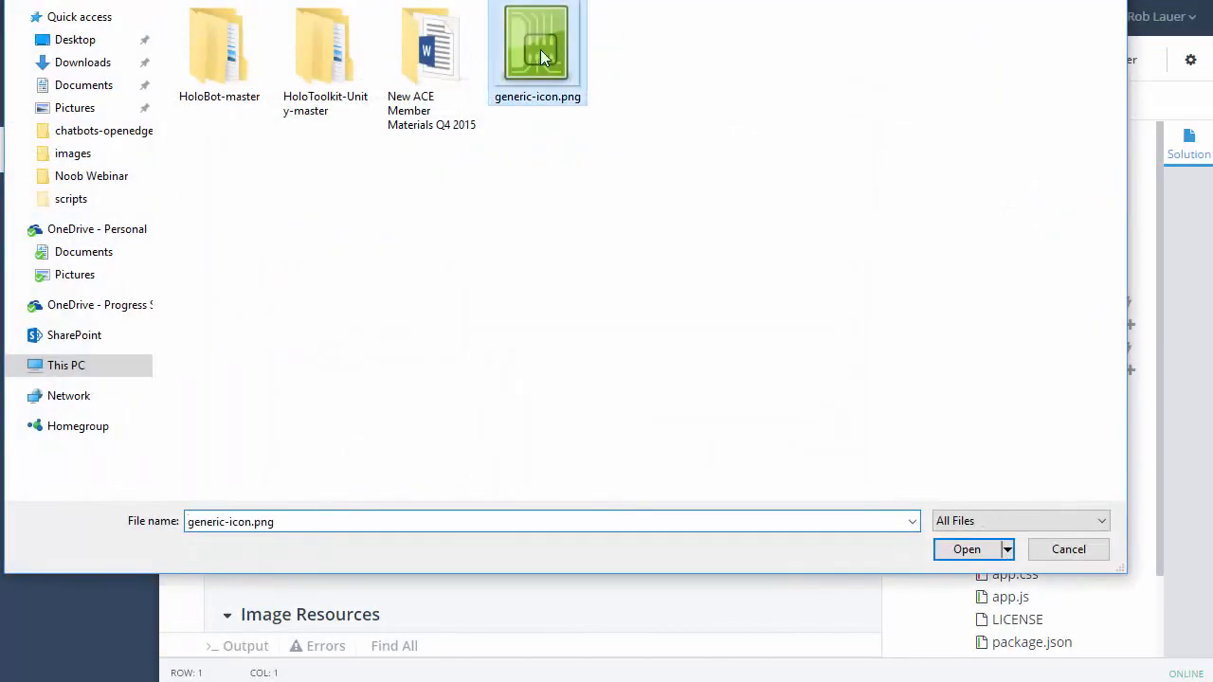
click(961, 549)
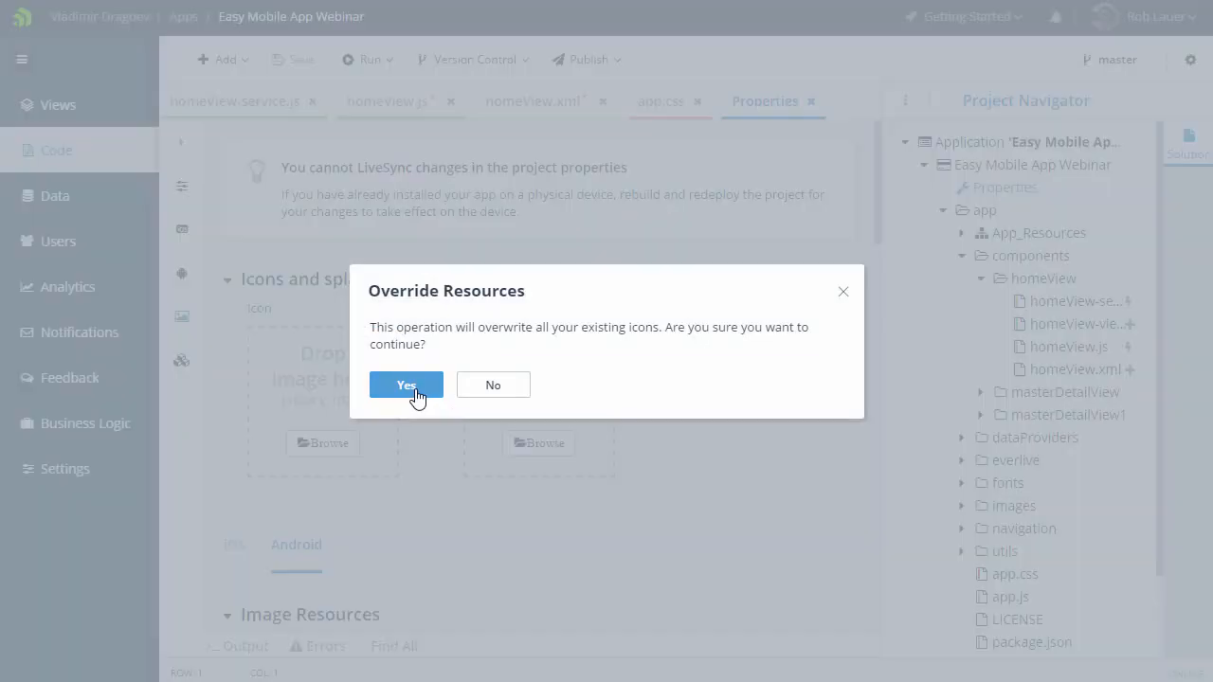
click(416, 388)
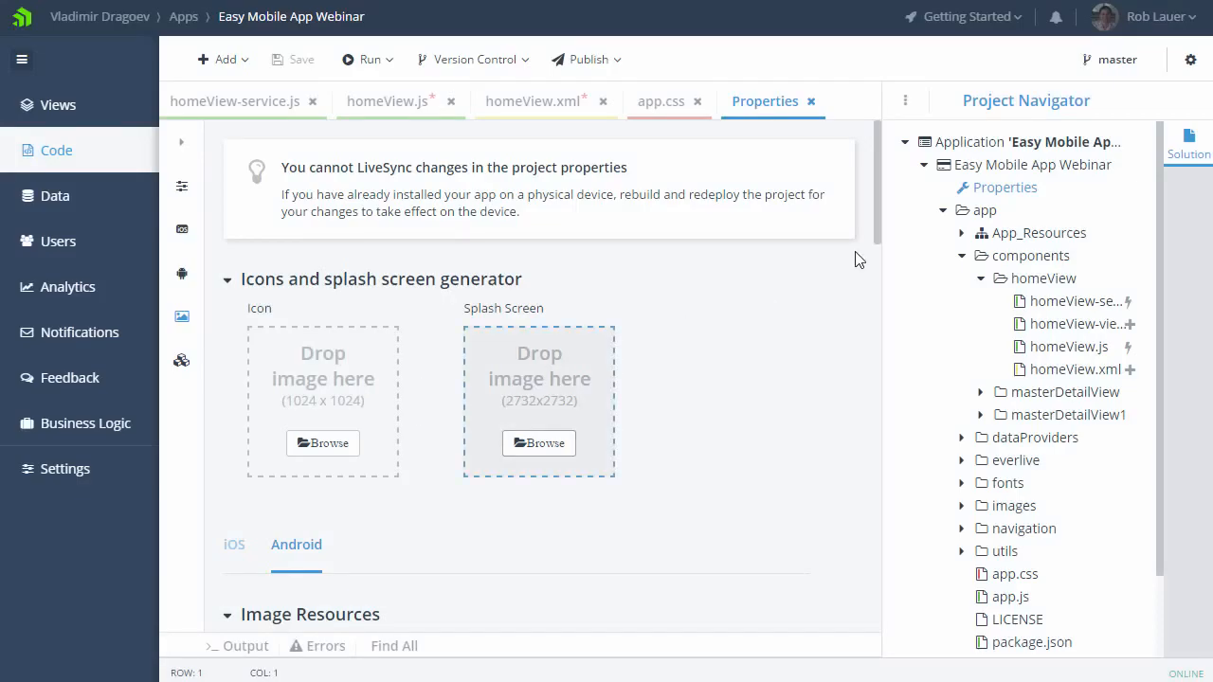
Step: Check the newly generated icons in the Android and iOS asset sections
drag(875, 231, 871, 335)
click(233, 135)
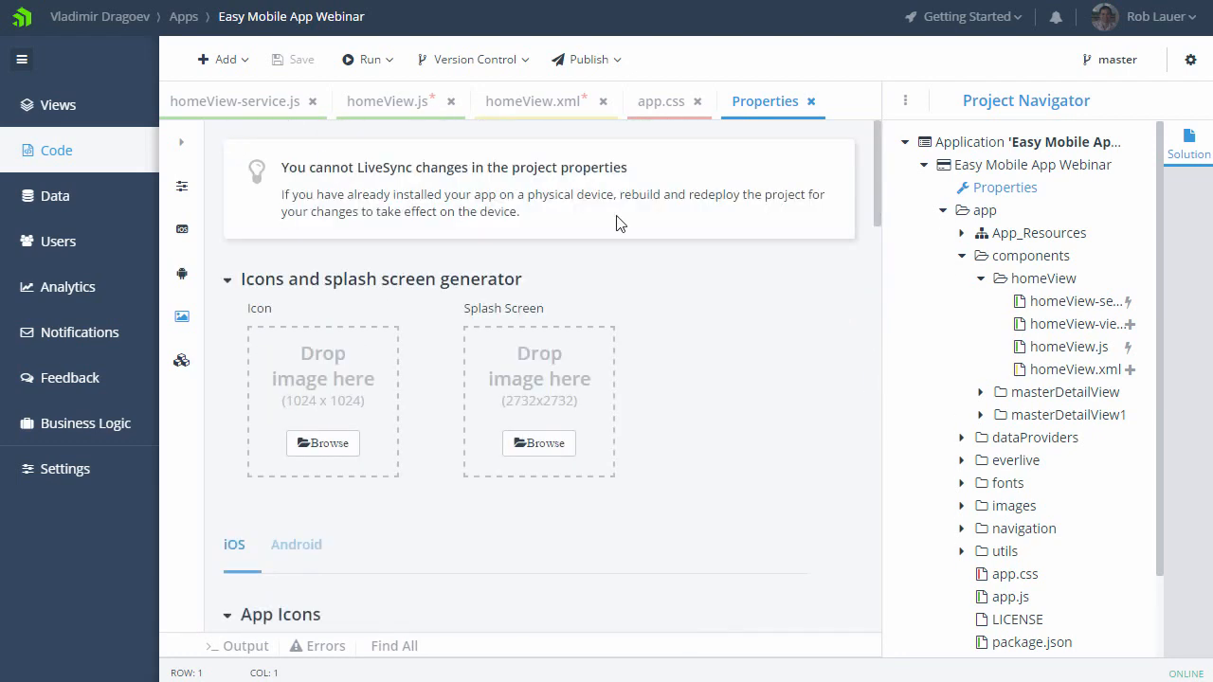
drag(866, 237, 896, 383)
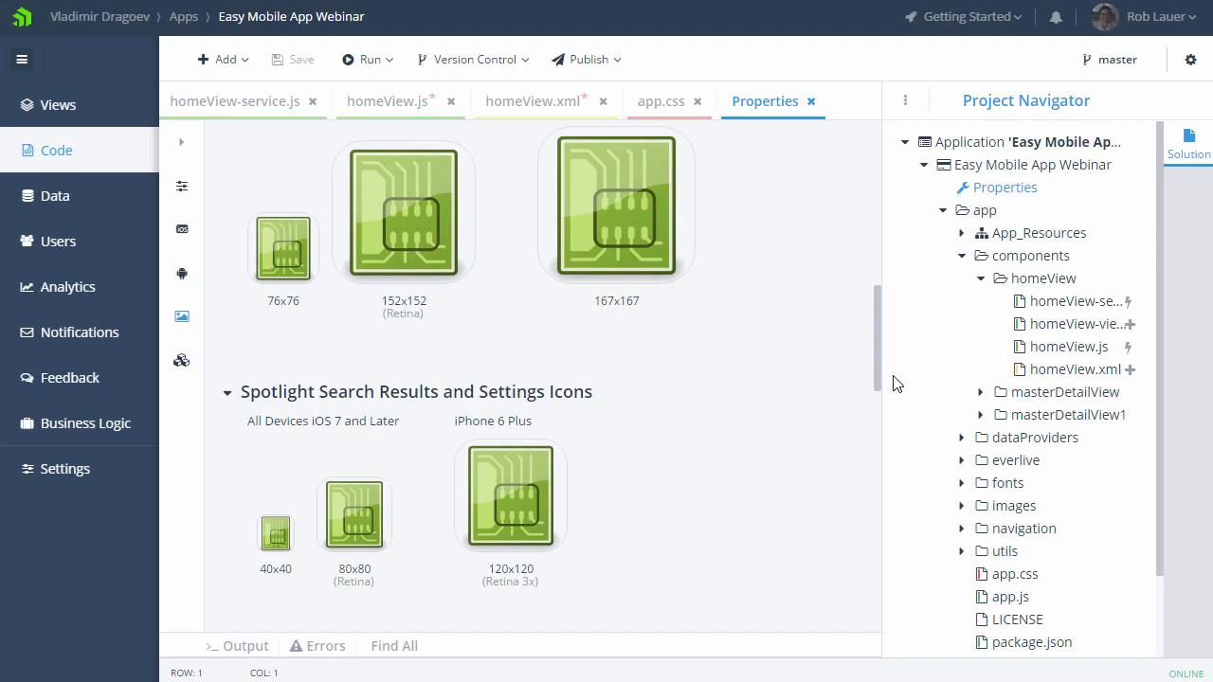
Step: Close all open project files without saving the changes to homeView.xml and homeView.js, and collapse the app folder
click(812, 101)
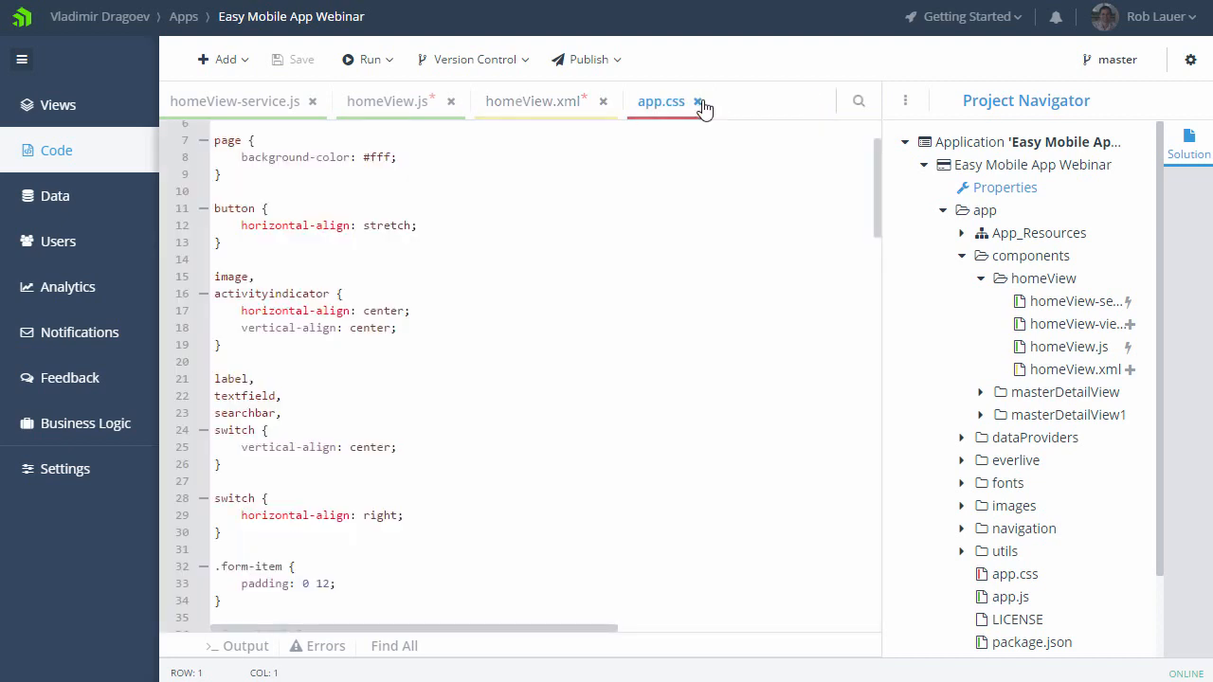
click(697, 101)
click(603, 101)
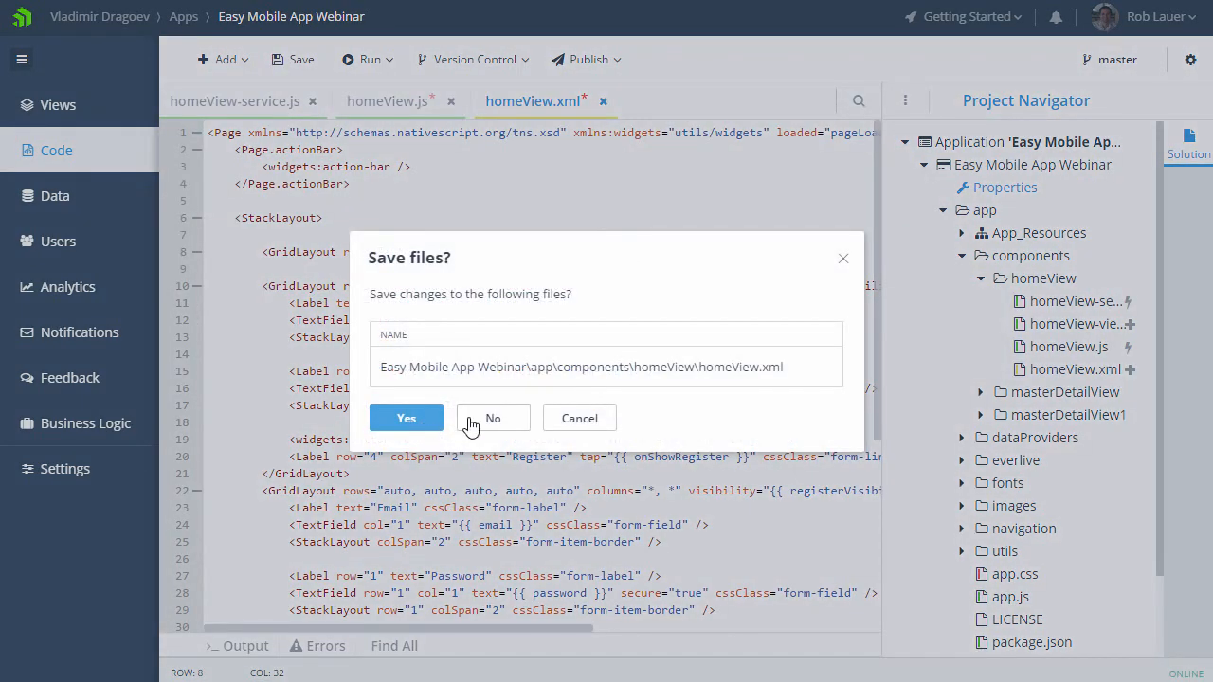
click(473, 423)
click(451, 102)
click(497, 424)
click(313, 102)
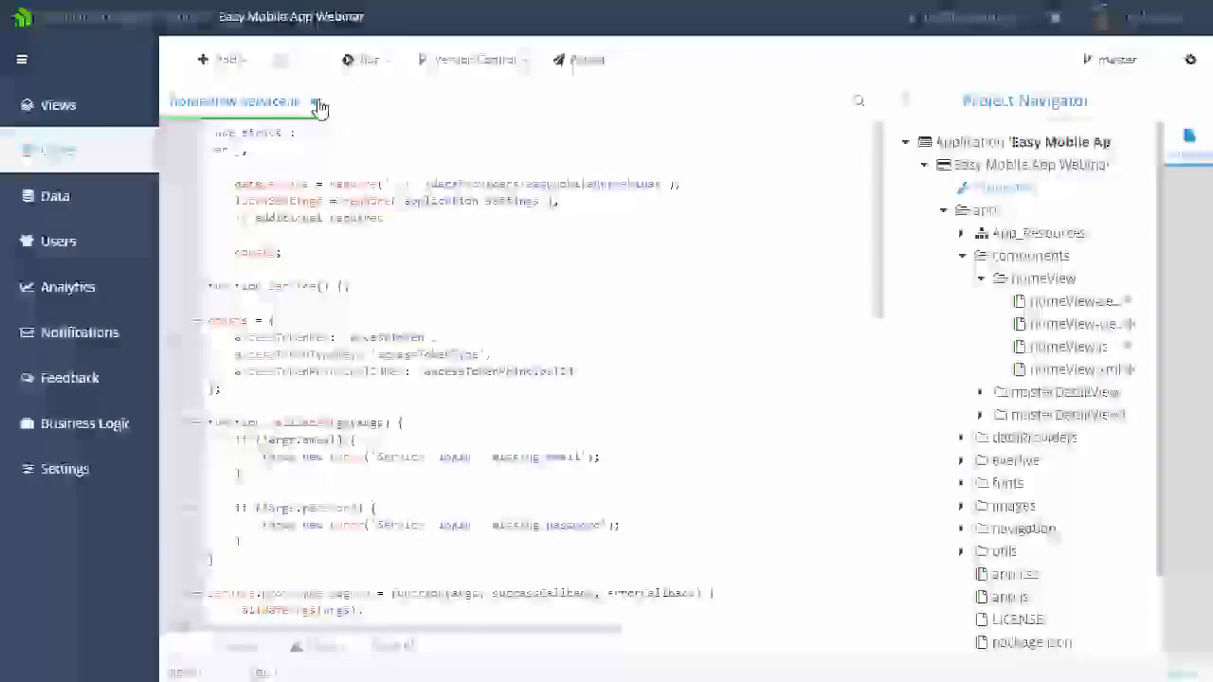
click(943, 212)
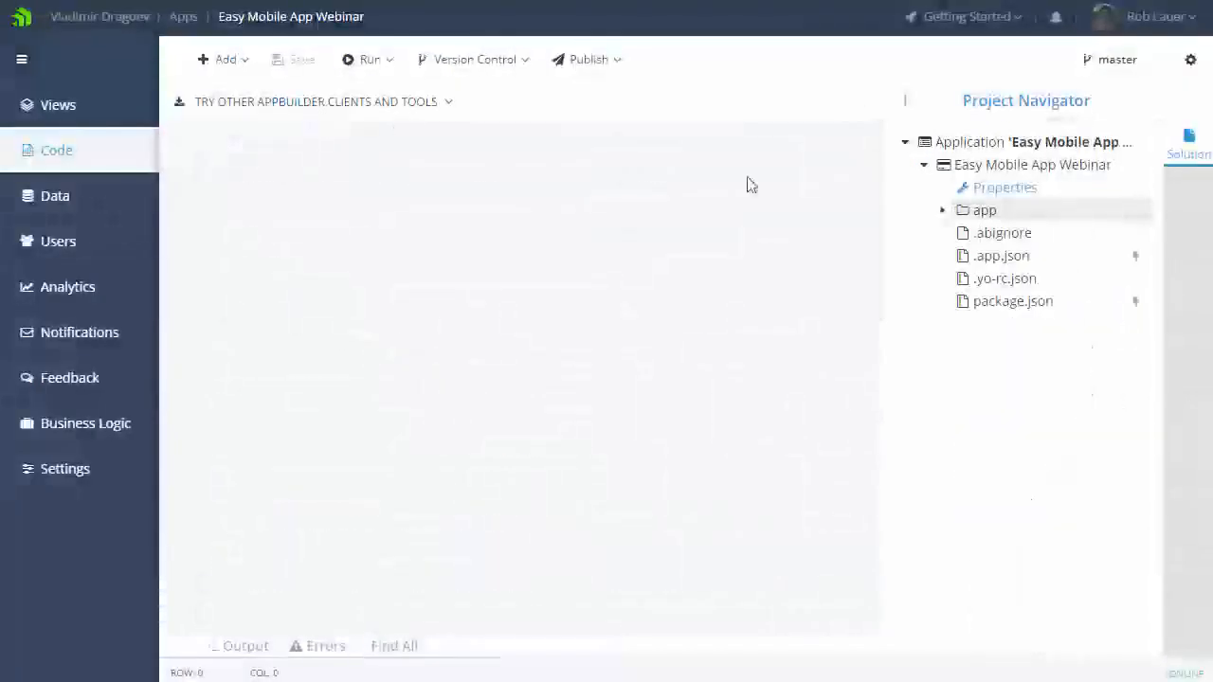
Step: Build the project for iOS with the NativeScript developer app in Debug configuration, and close the build dialog
click(387, 61)
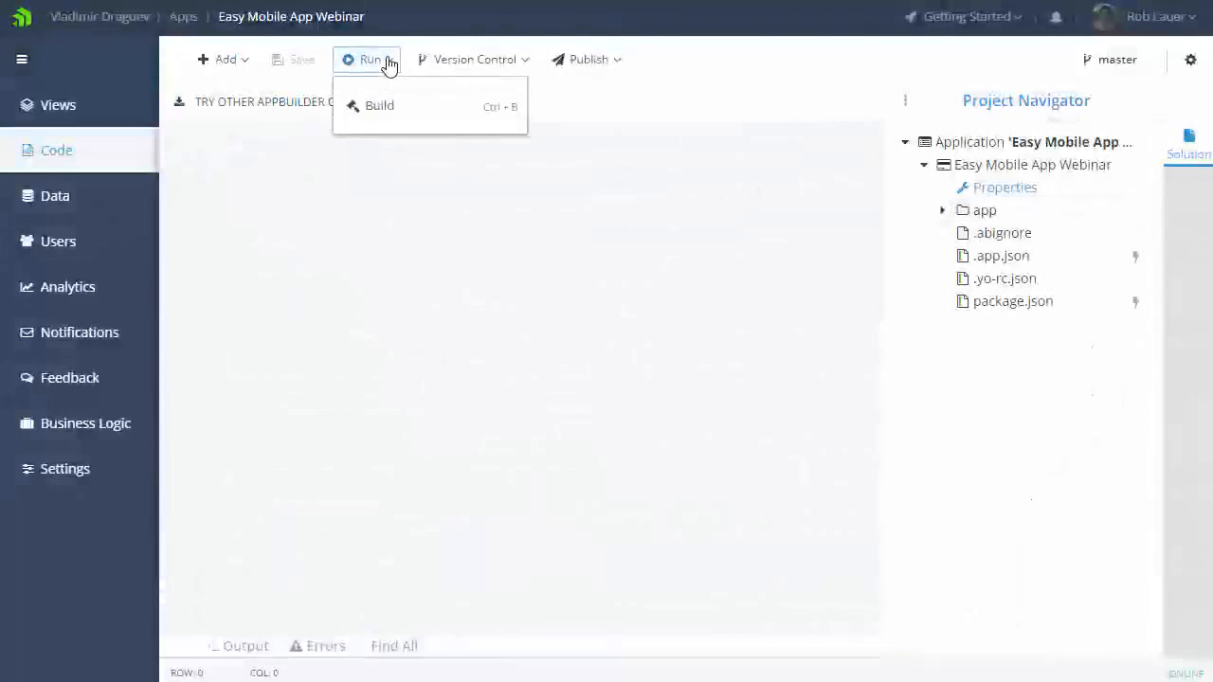
click(379, 106)
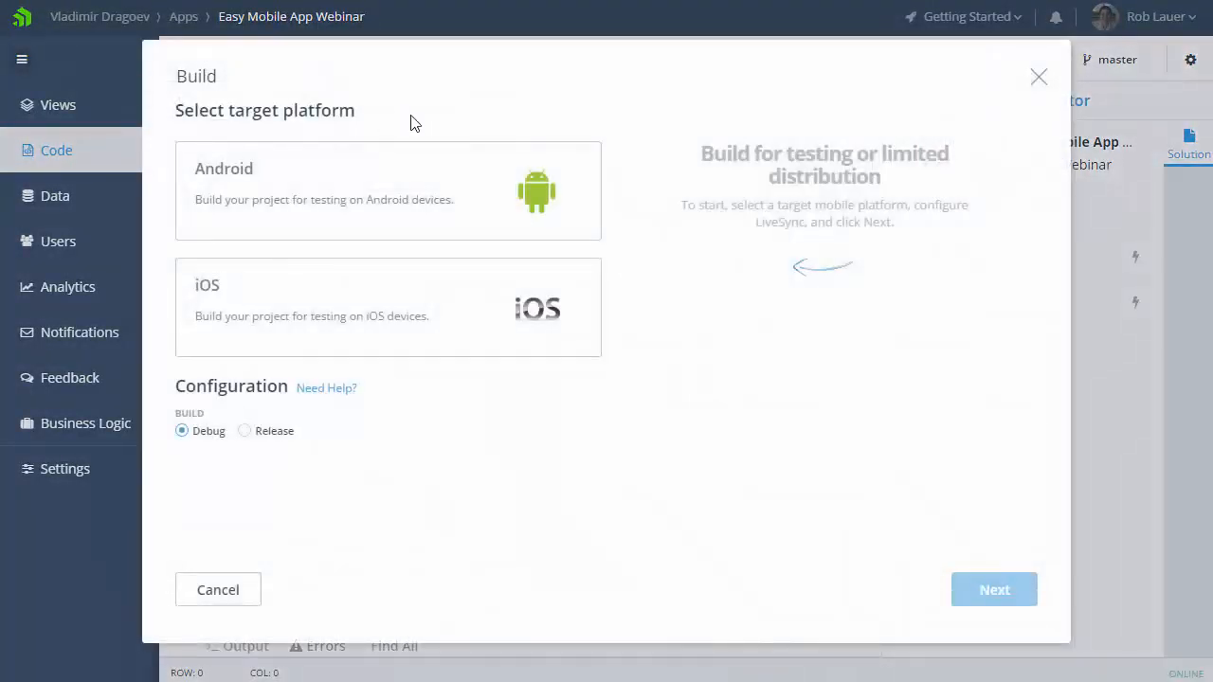
click(421, 306)
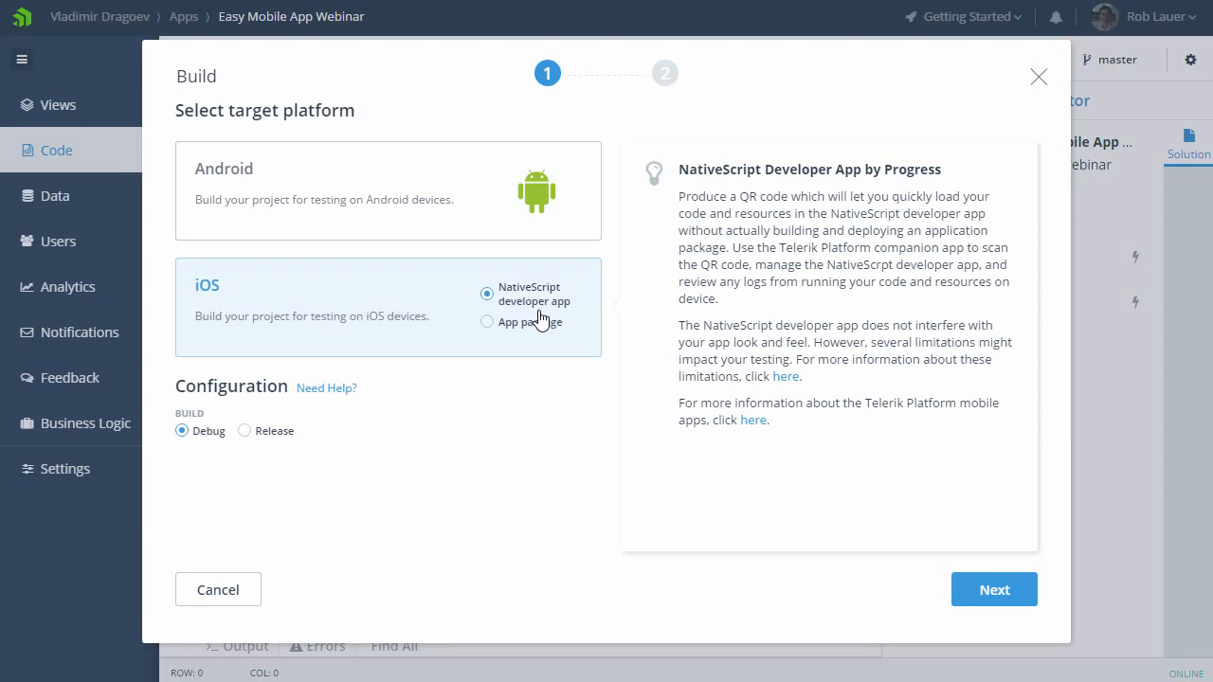
click(994, 600)
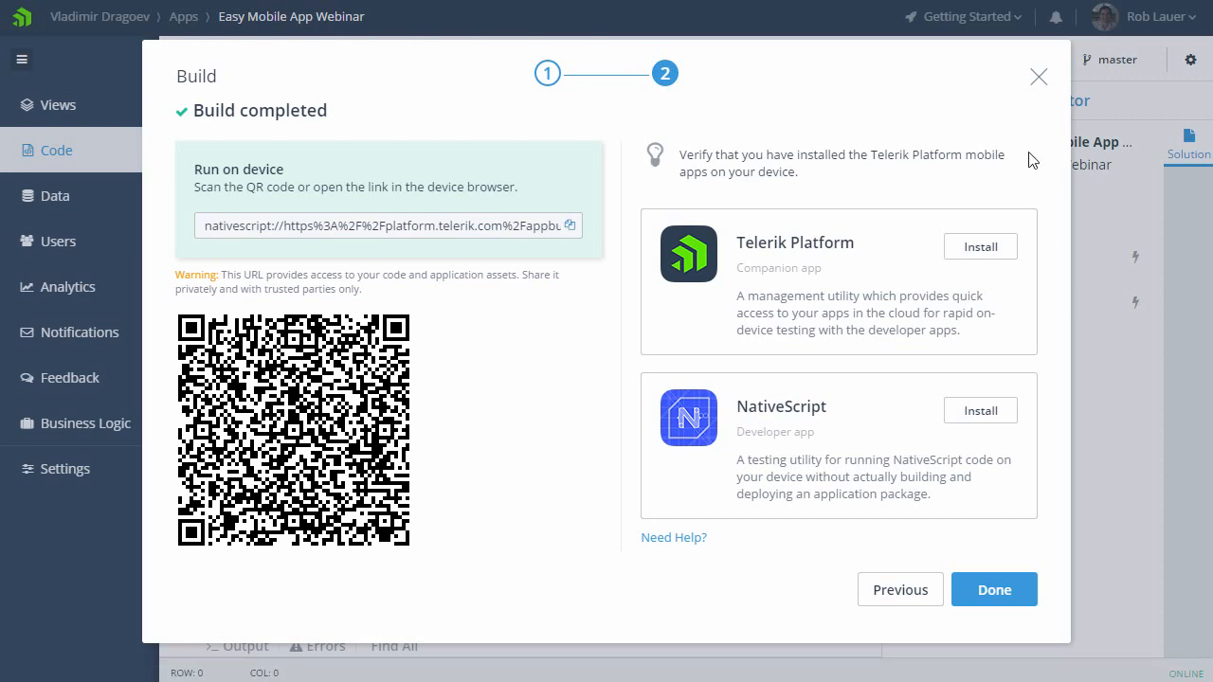
click(1039, 76)
Step: Bring the mirrored iPhone window into view to see the running app, and move it back out of sight
drag(1201, 233, 971, 100)
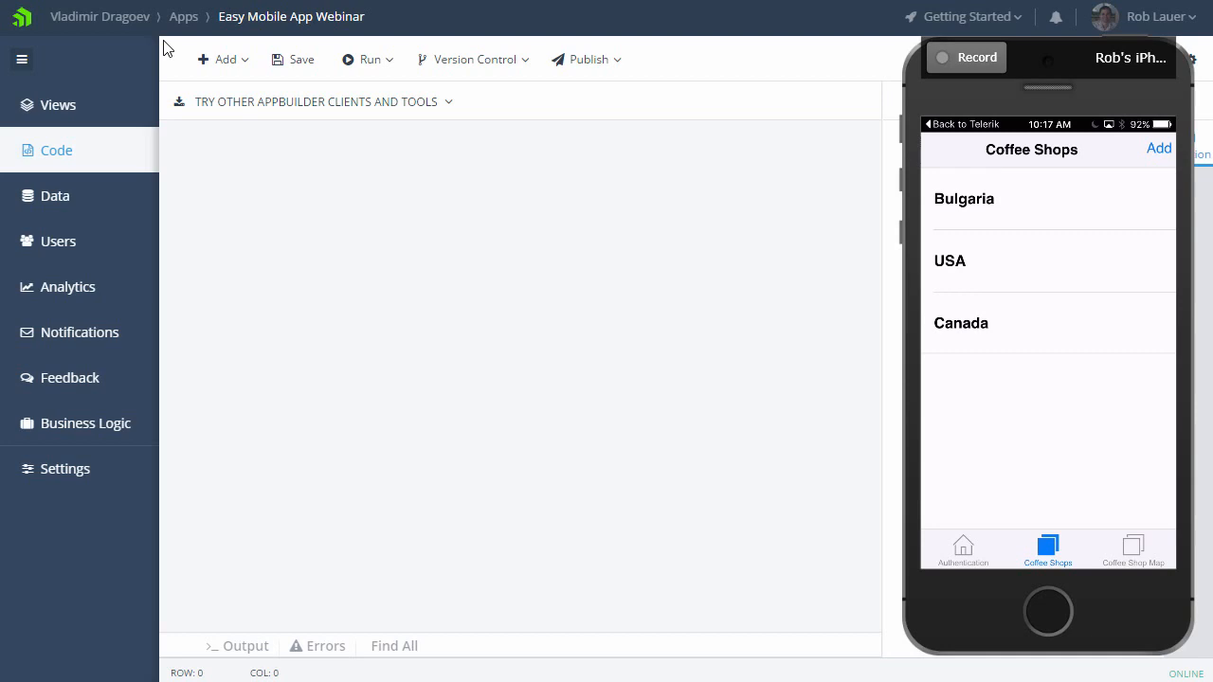
drag(943, 89, 1212, 133)
Step: Look through the app's data services: content types, data connectors, files, responsive images and permissions
click(64, 206)
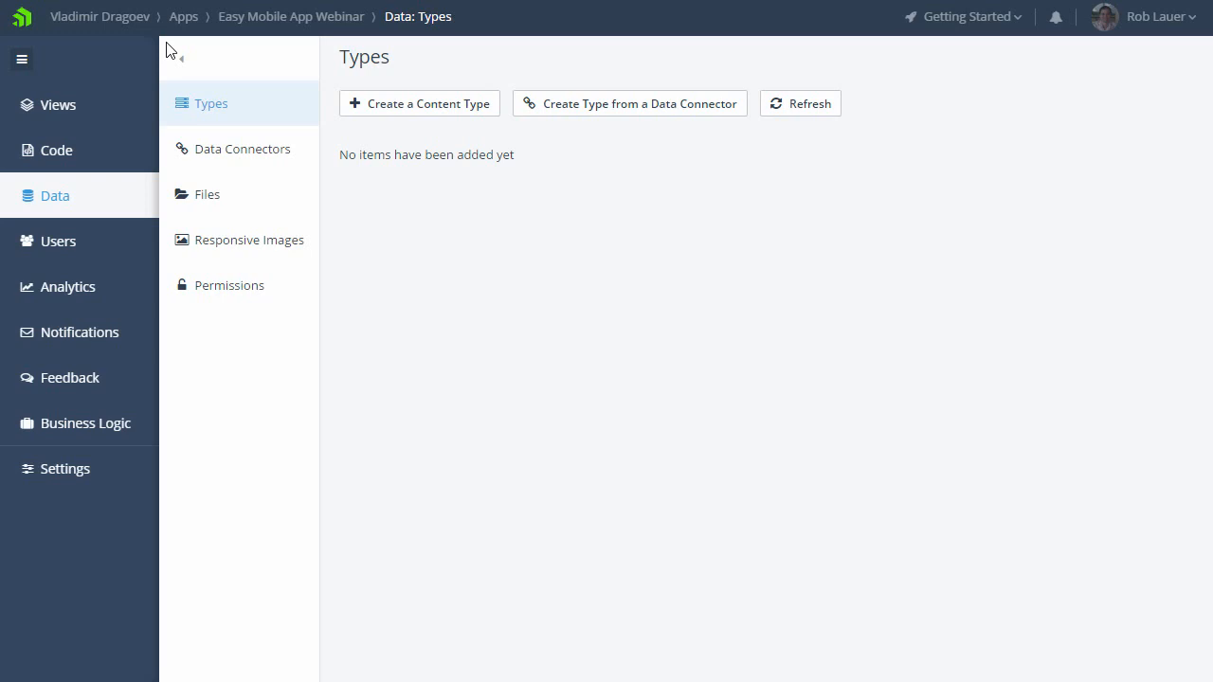
click(251, 154)
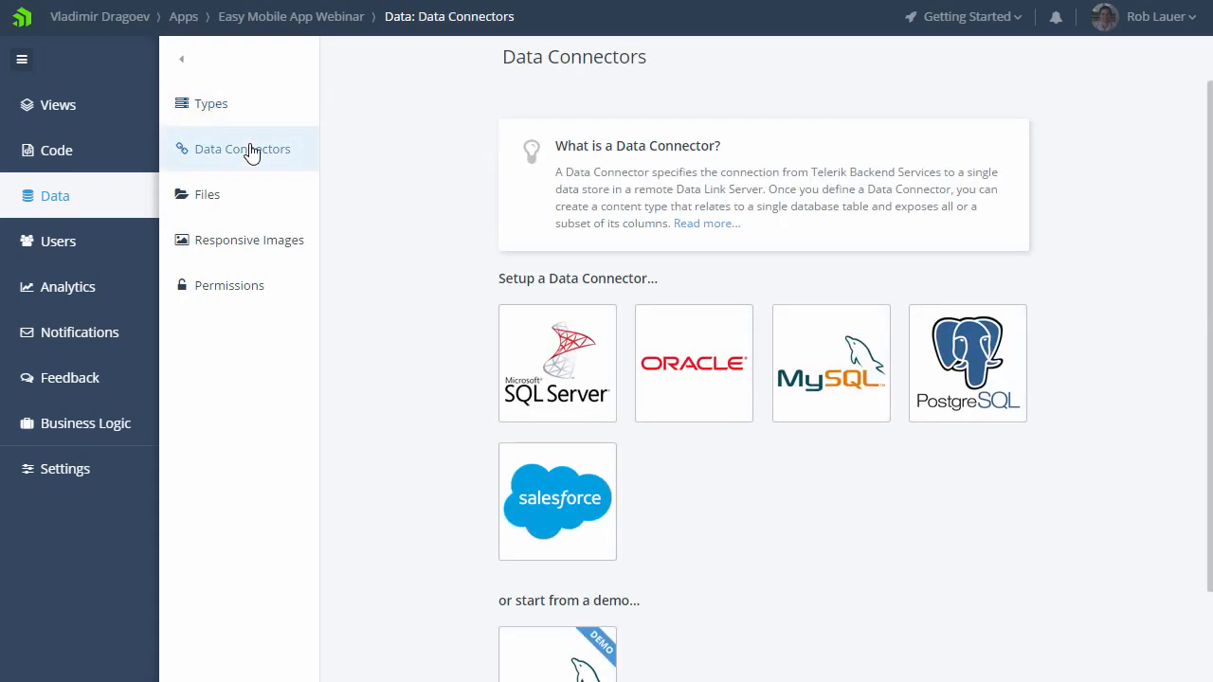
click(262, 205)
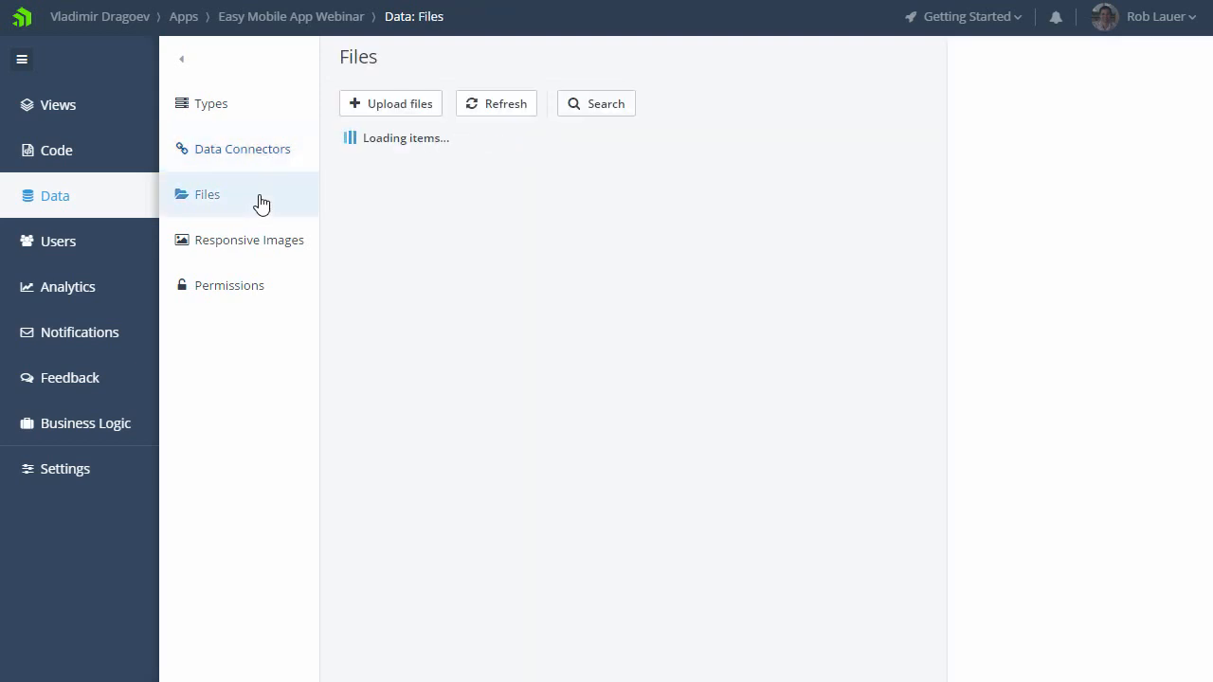
click(261, 253)
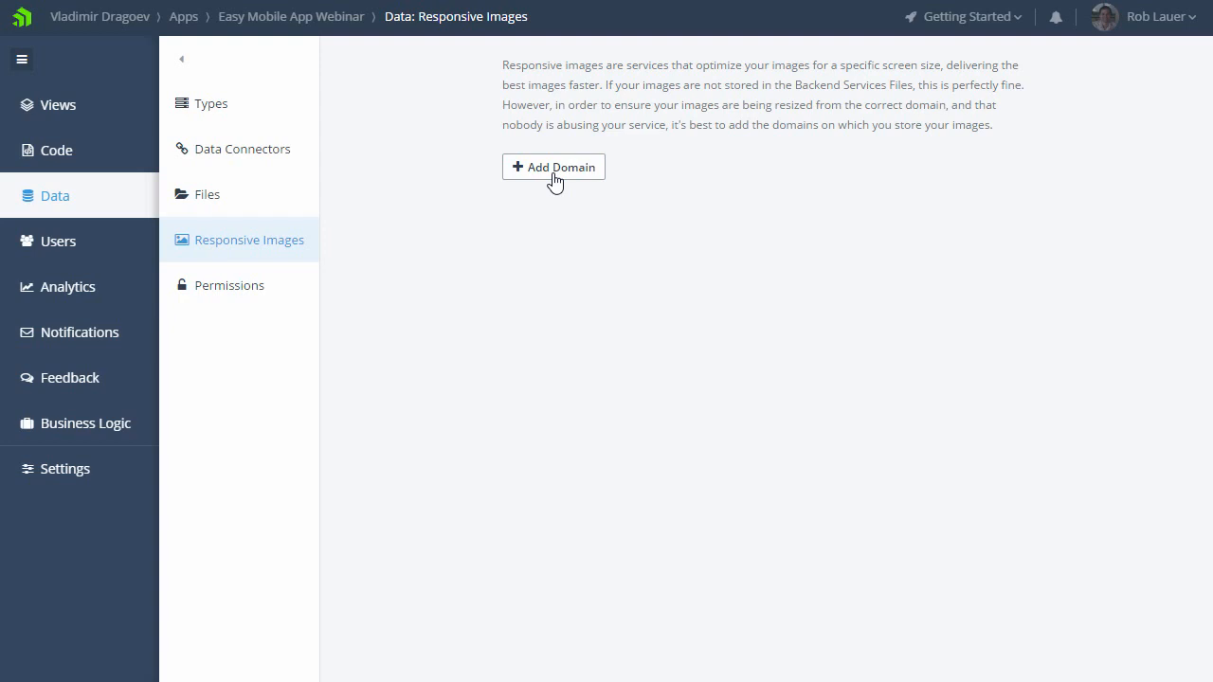
click(278, 285)
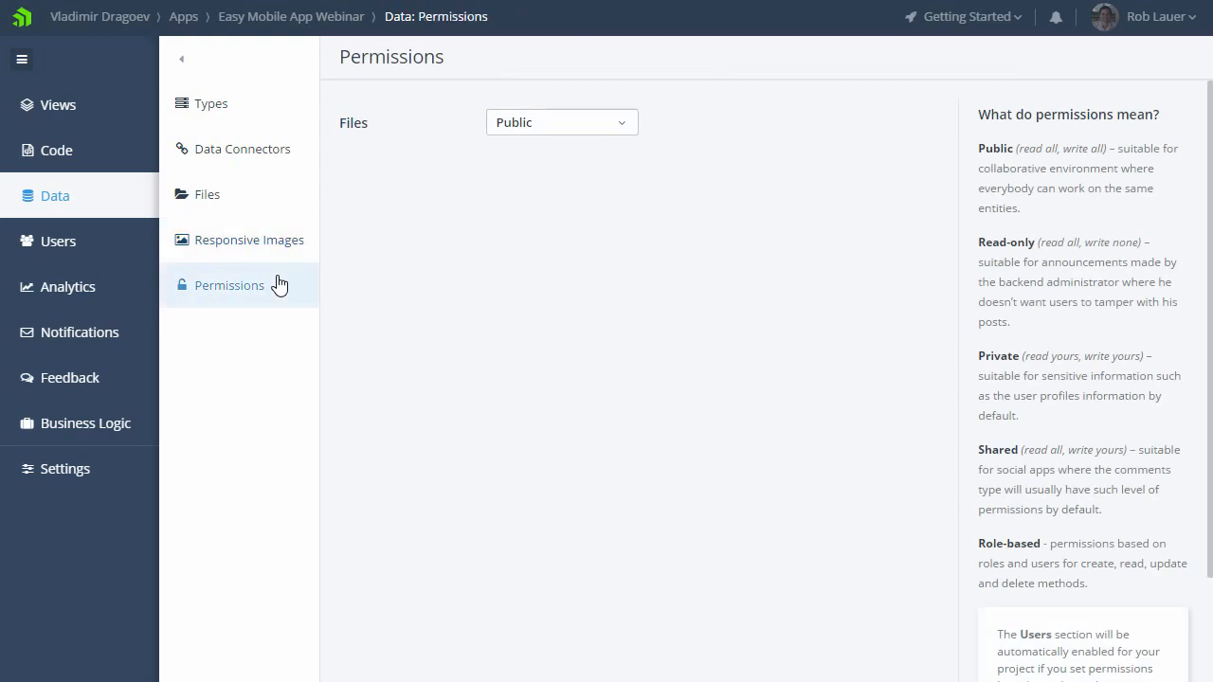
Step: Enable the Users service for the app and view its authentication provider options
click(104, 254)
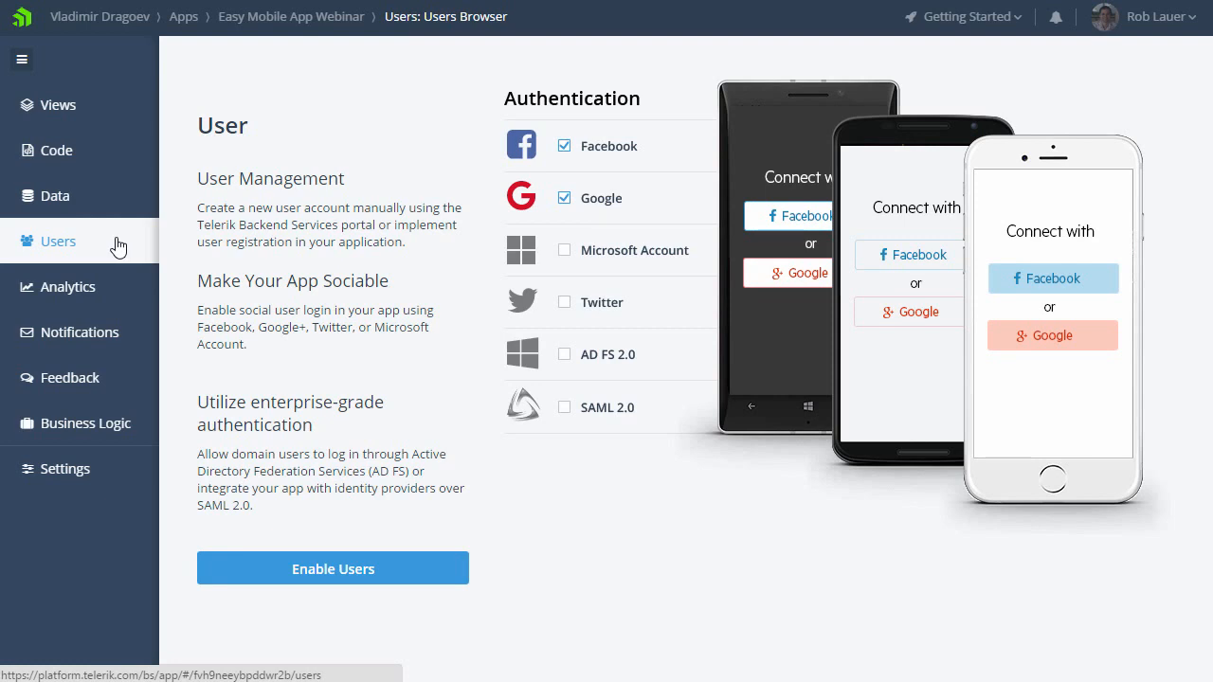
click(431, 576)
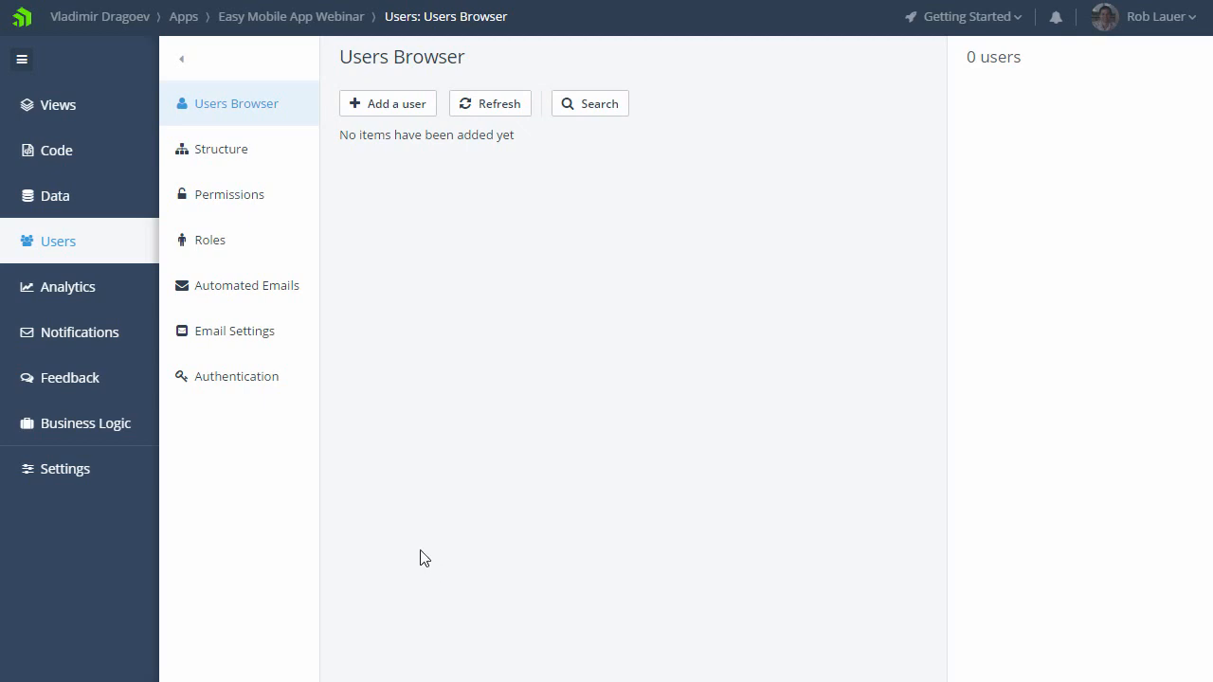
click(259, 392)
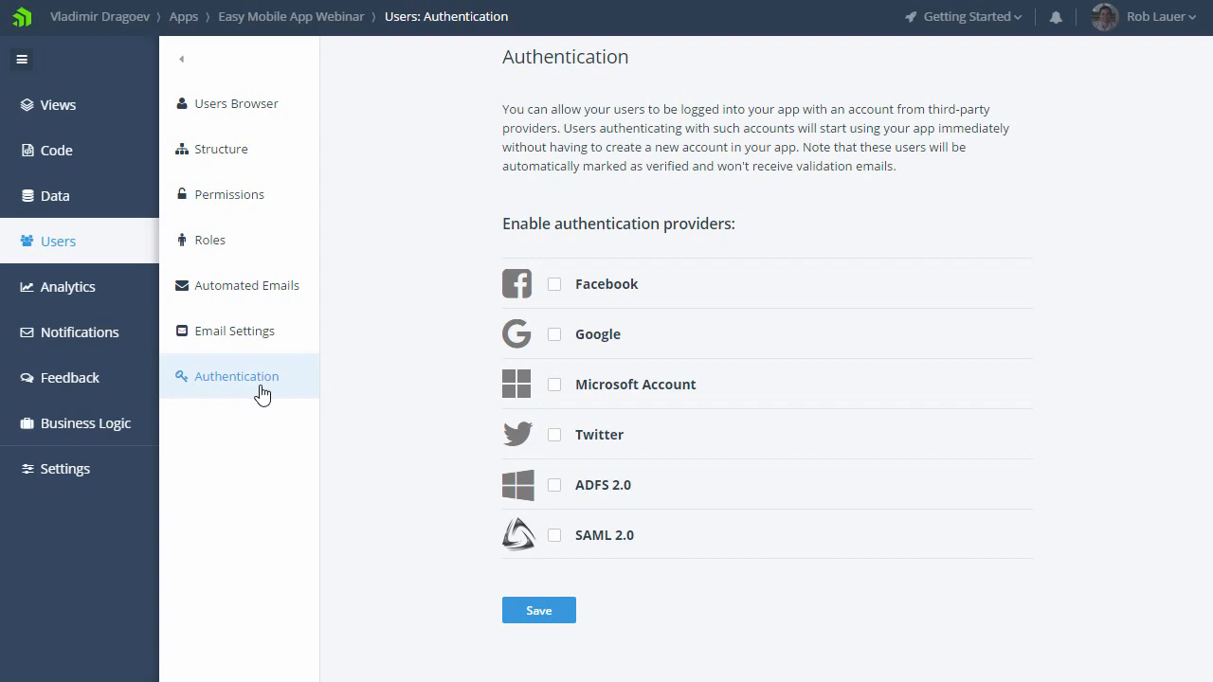
Step: Enable the Analytics service for the app and bring up its SDK instructions
click(126, 299)
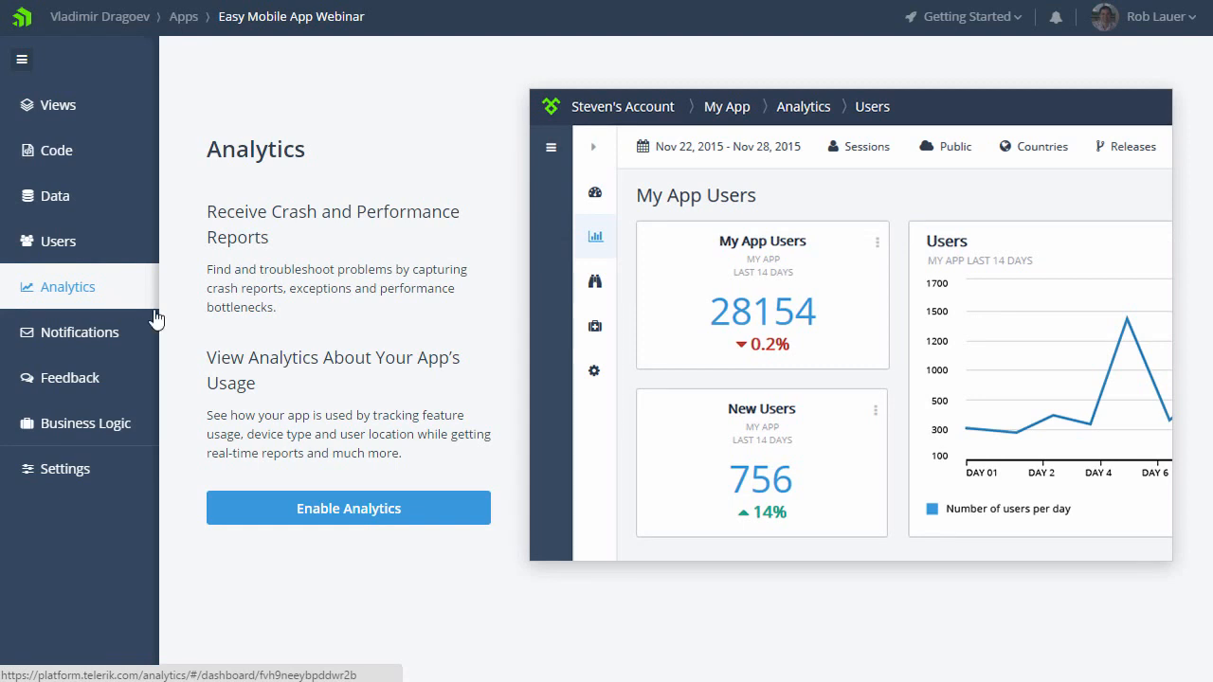
click(463, 521)
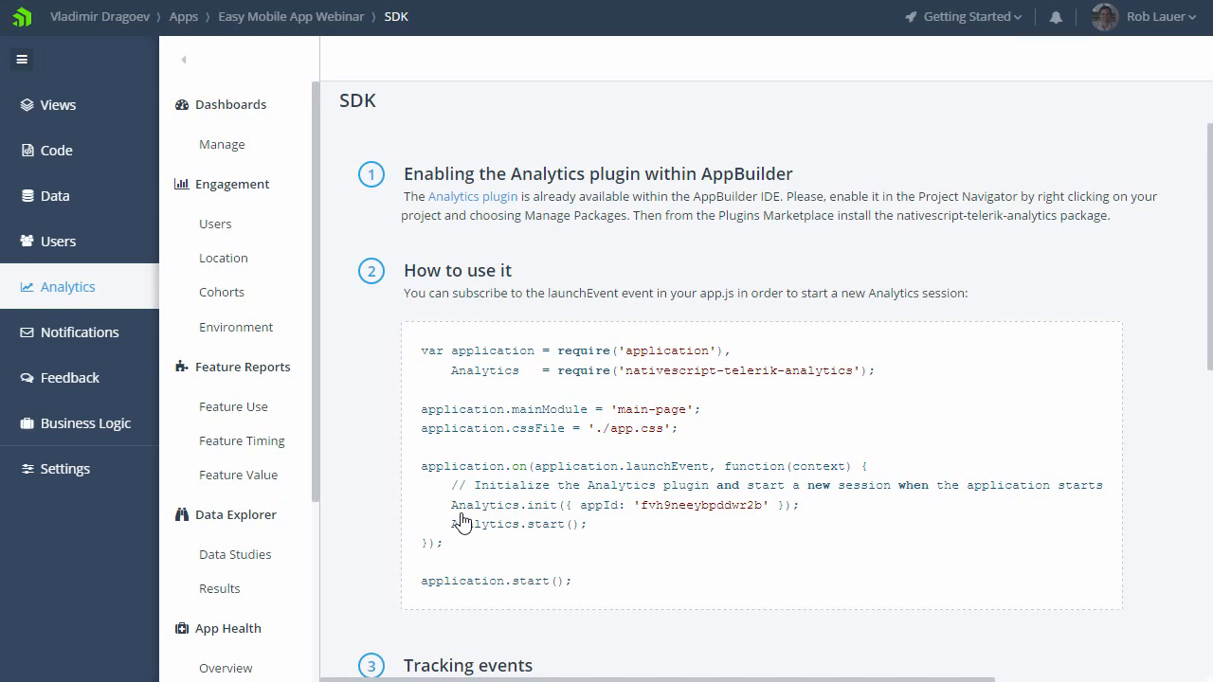
Step: Look through the app's analytics reports: user engagement, the app health overview and exceptions
click(228, 230)
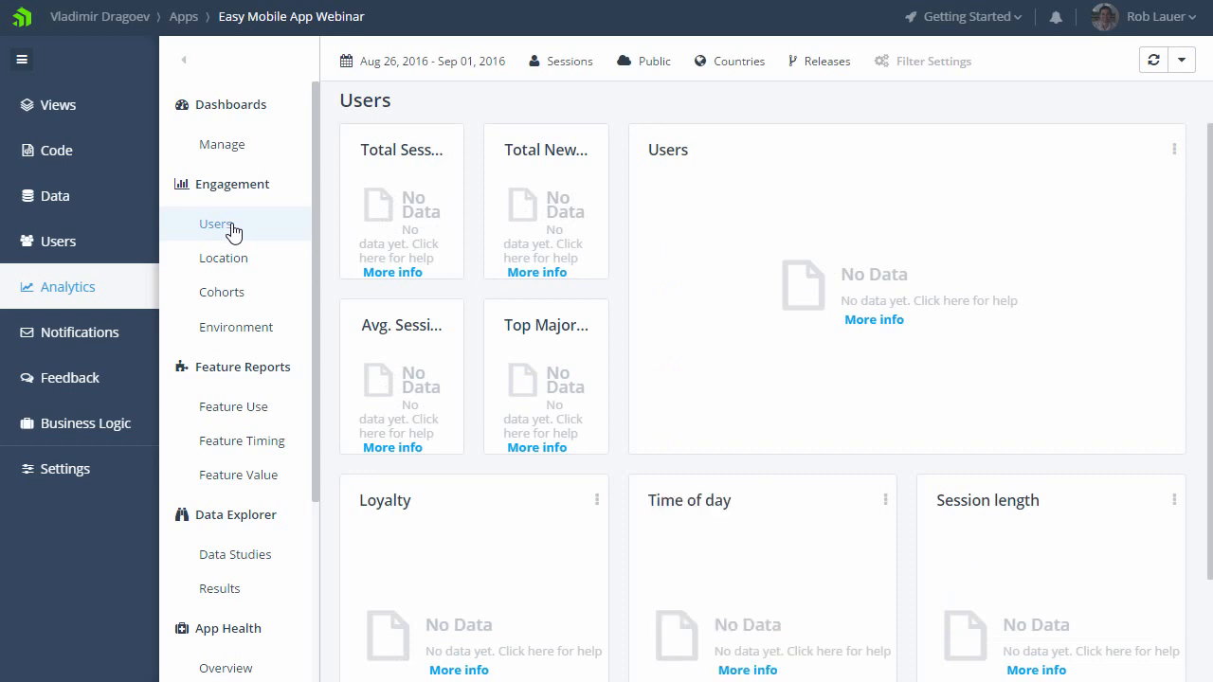
scroll(263, 414, down, 2)
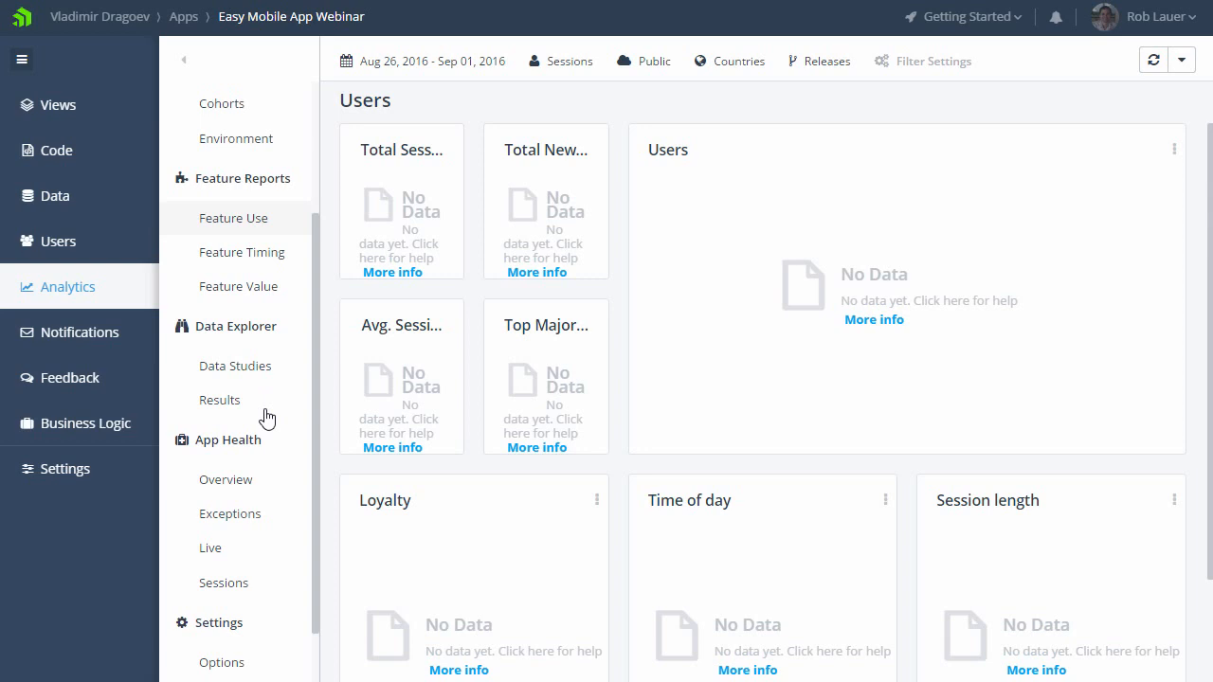
click(254, 486)
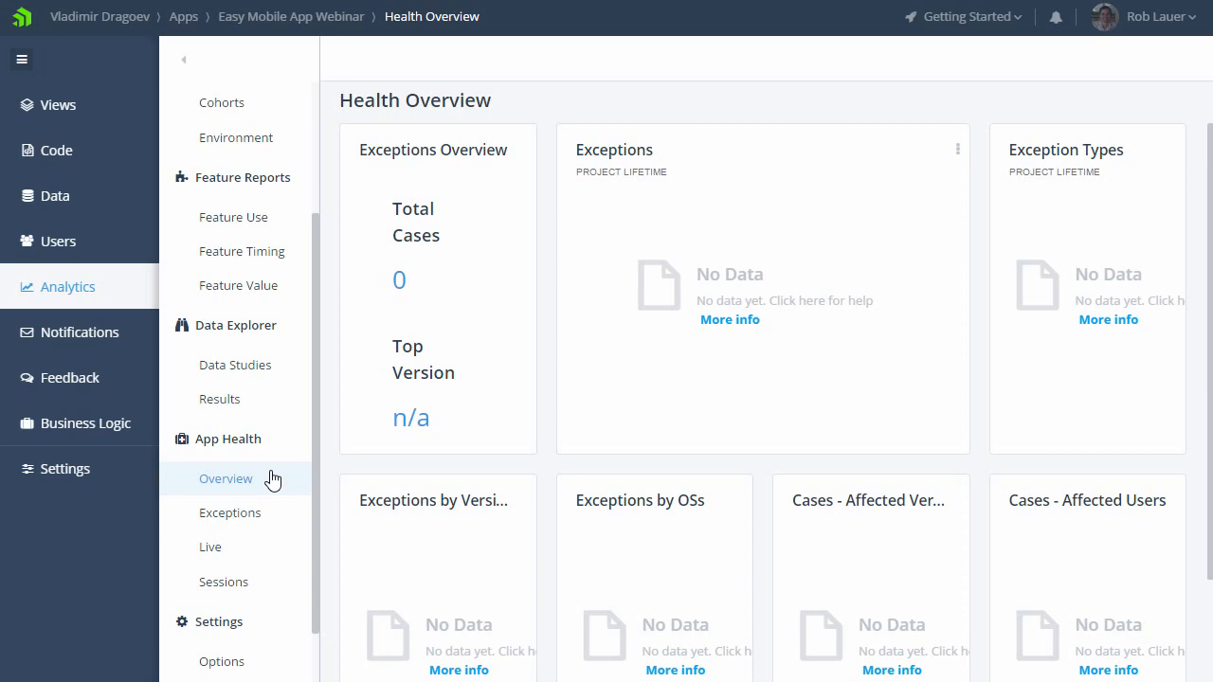
click(286, 513)
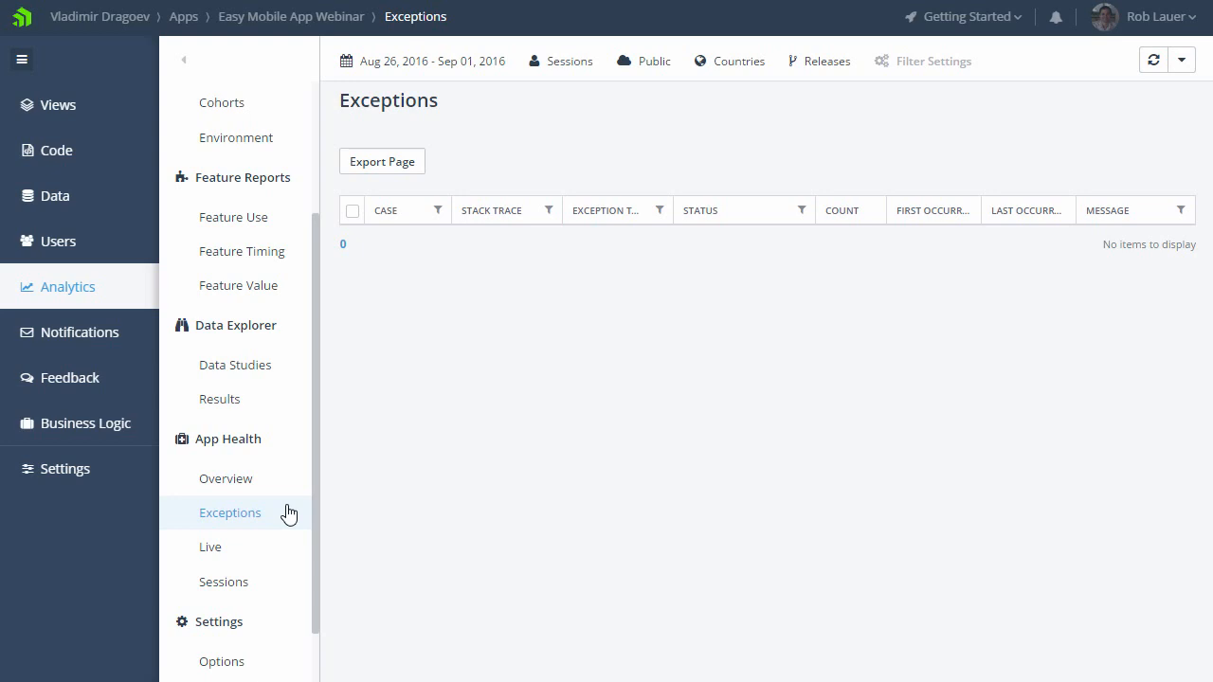
Step: Enable the Notifications service for the app and review the setup steps for push notifications
click(140, 334)
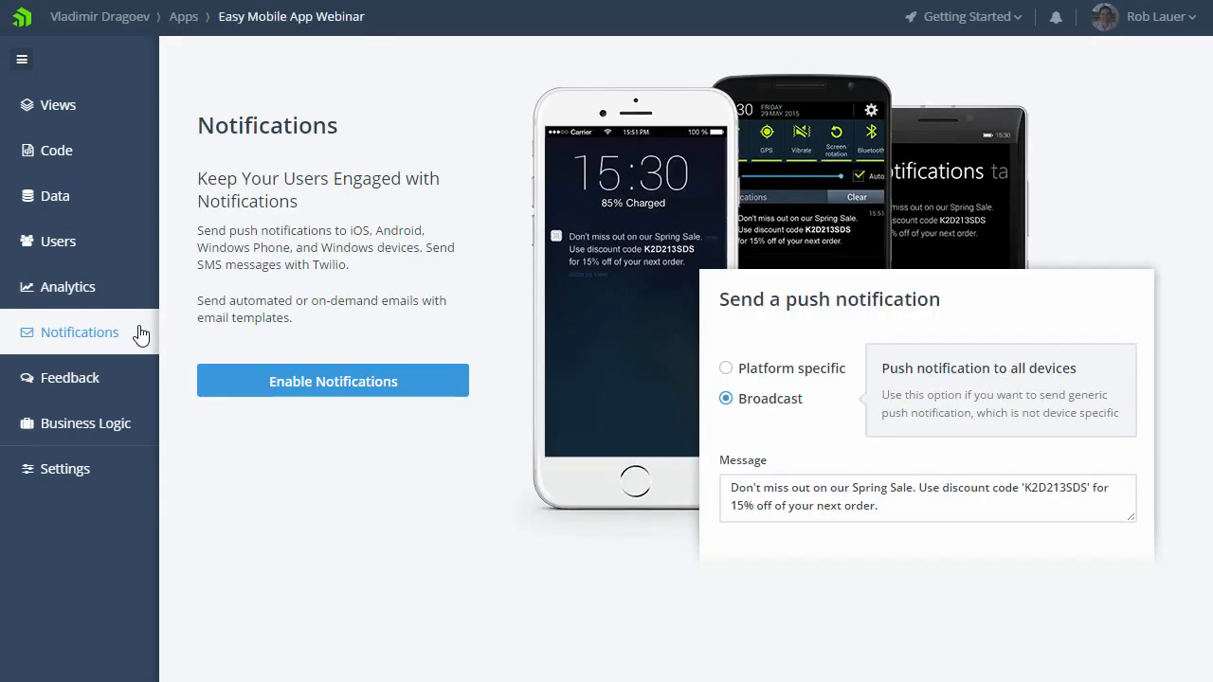
click(432, 392)
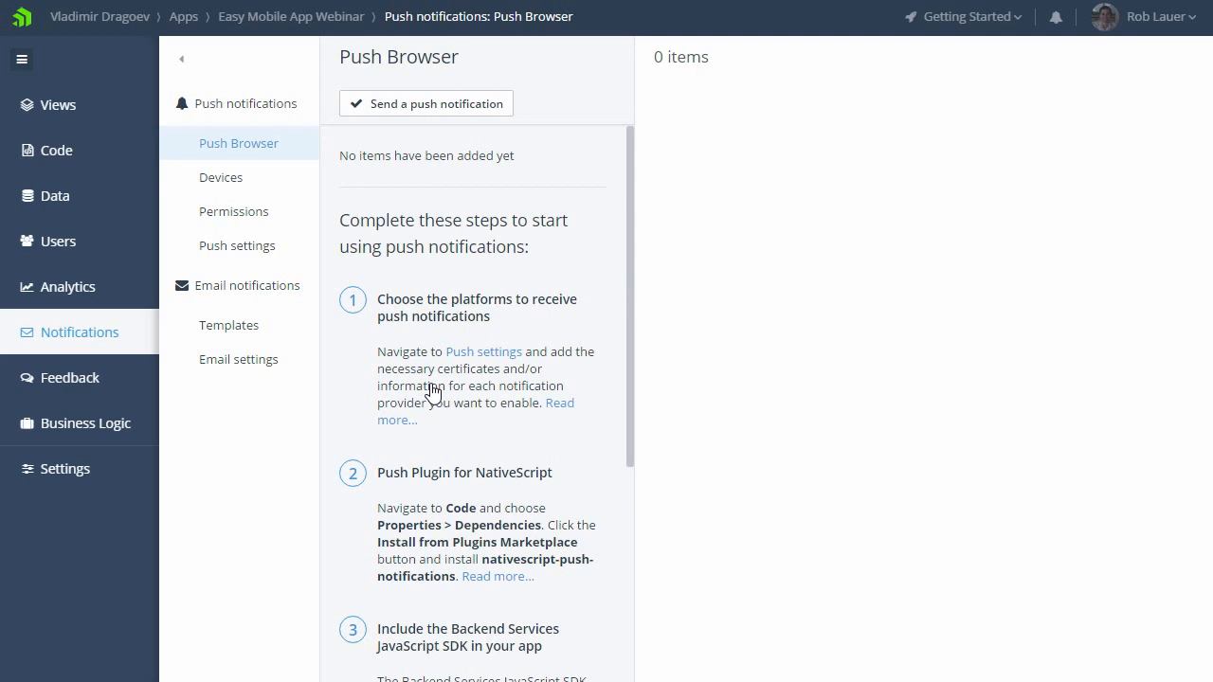
drag(627, 301, 631, 401)
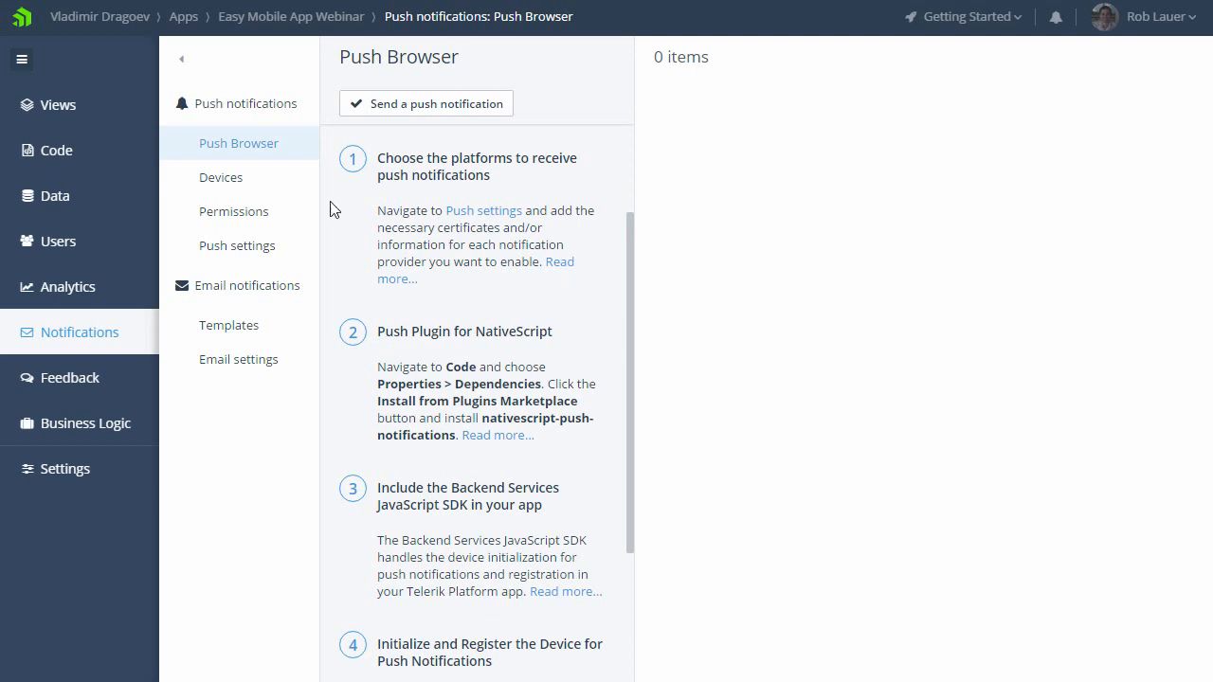
Step: View the email notification templates and bring up the form for creating an email template
click(251, 287)
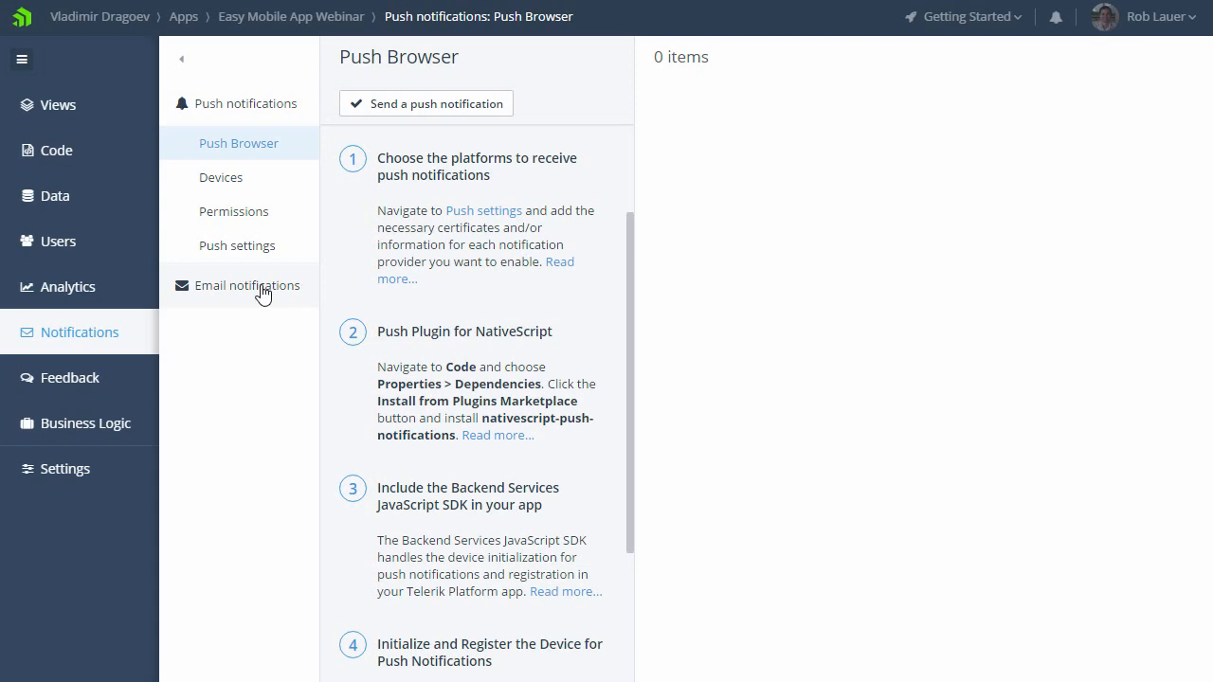
click(267, 297)
click(264, 331)
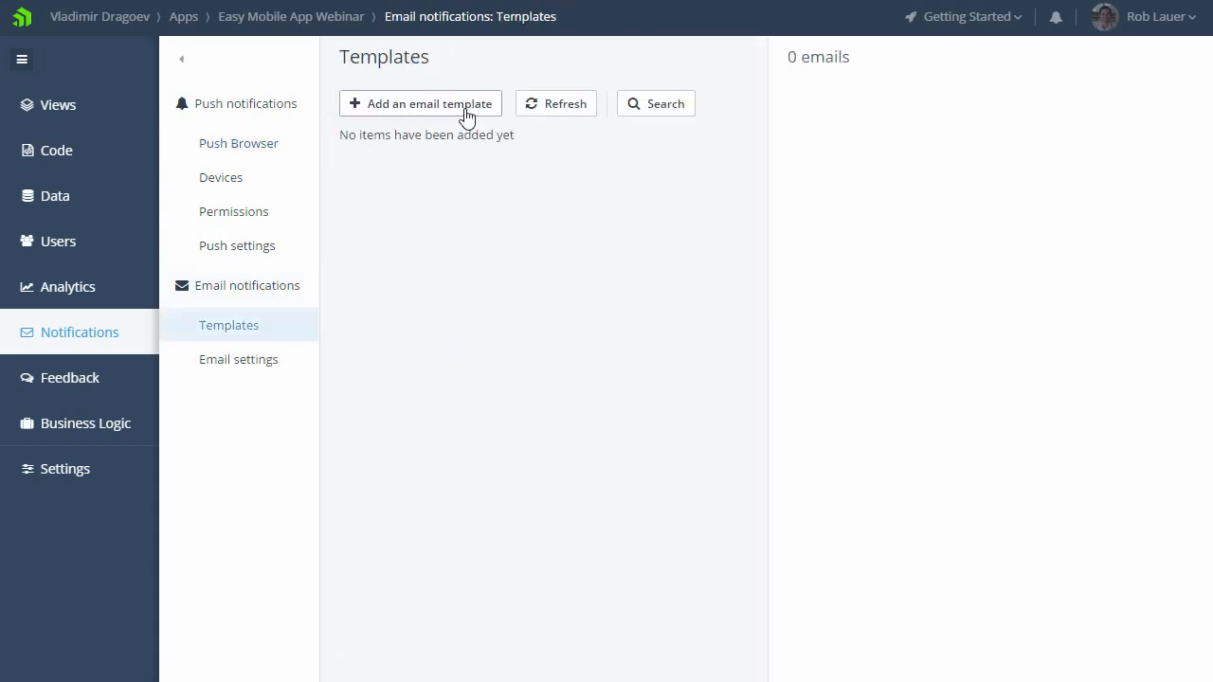
click(465, 112)
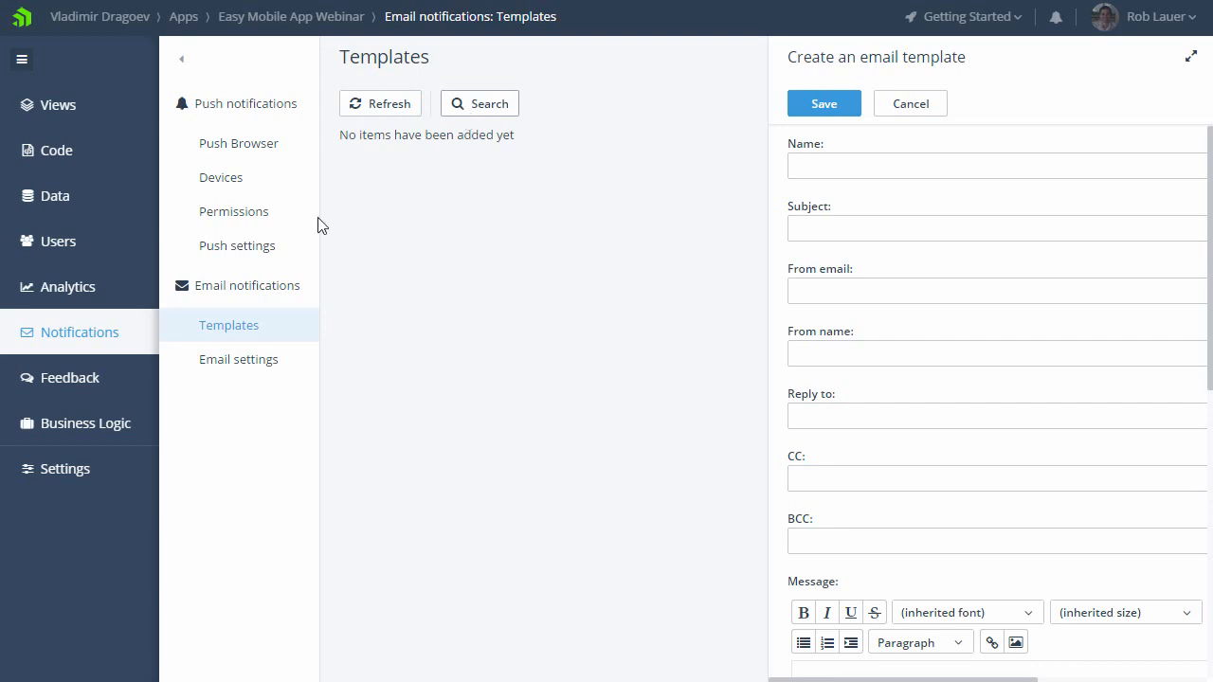
Step: View the app's Feedback service introduction and open the Business Logic service
click(114, 392)
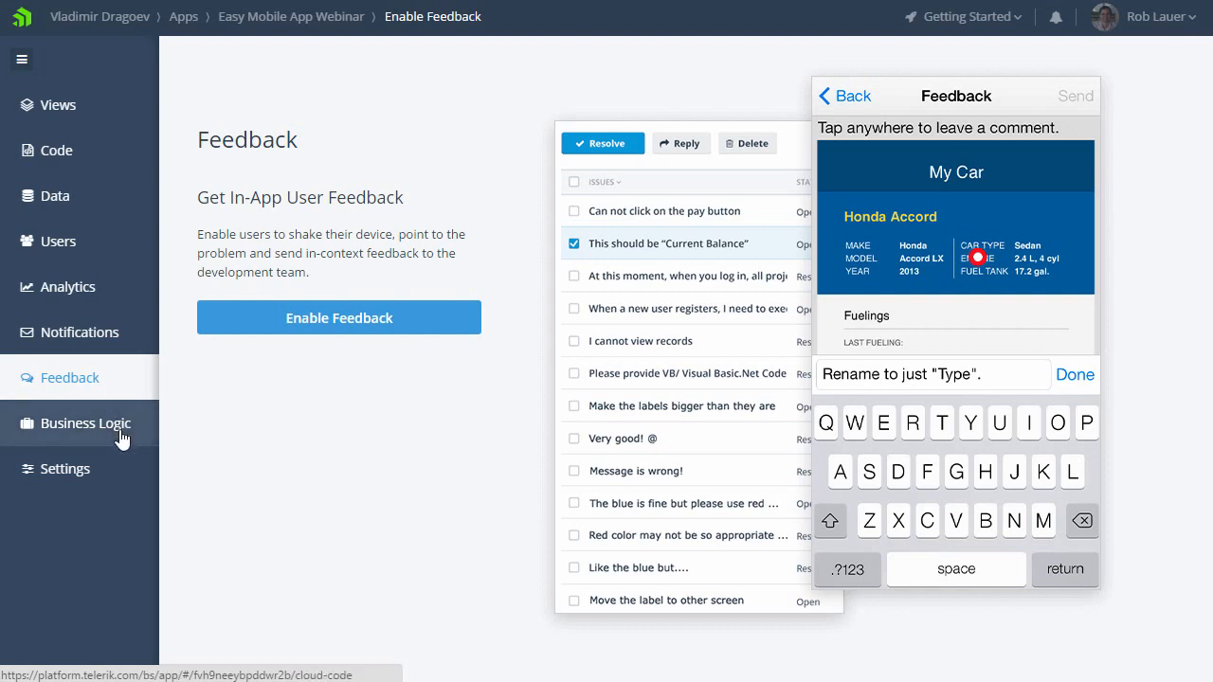
click(123, 434)
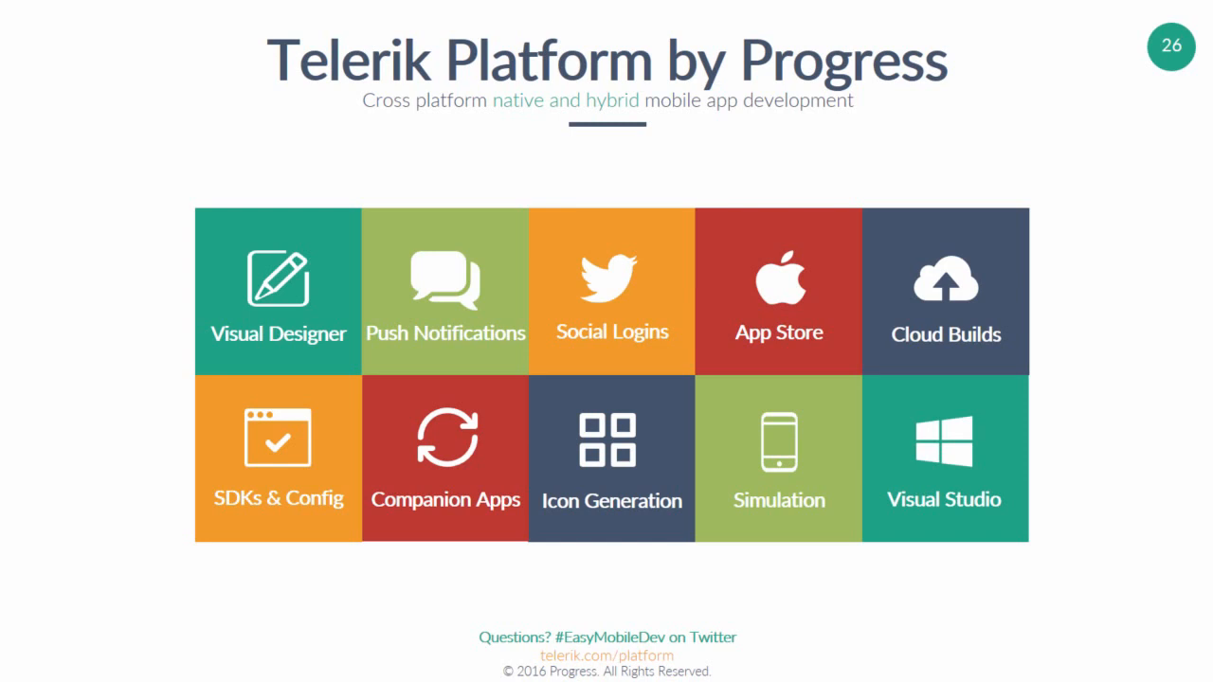
key(Right)
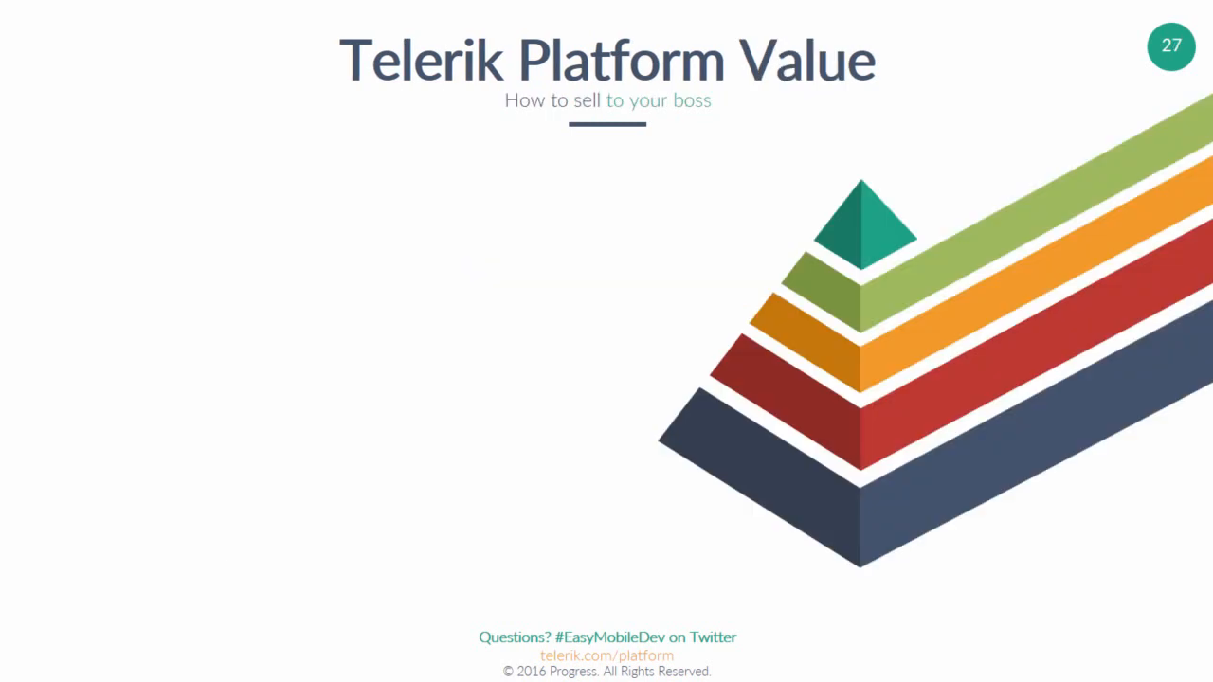